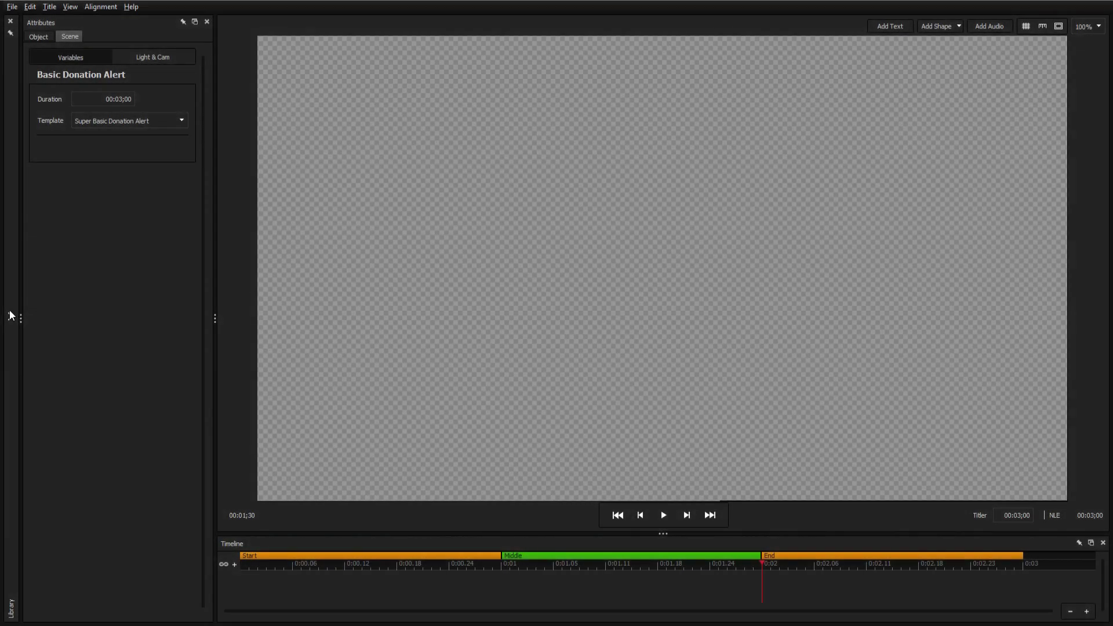
# Step: Browse the library's project templates and open the Center template in the Facebook Live folder
pyautogui.click(10, 316)
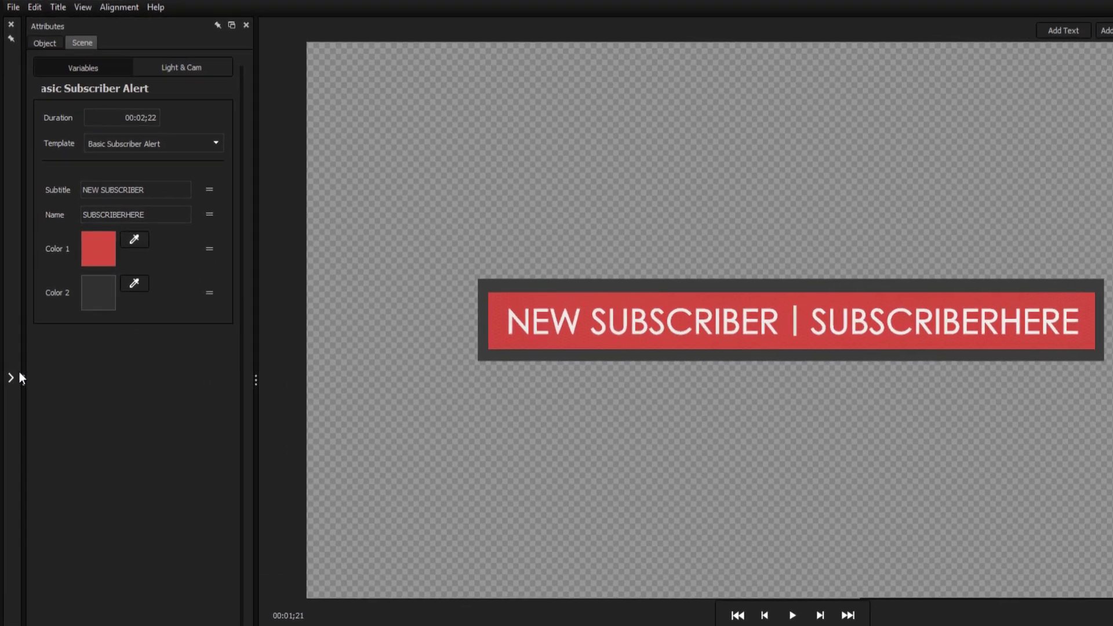
pyautogui.click(10, 316)
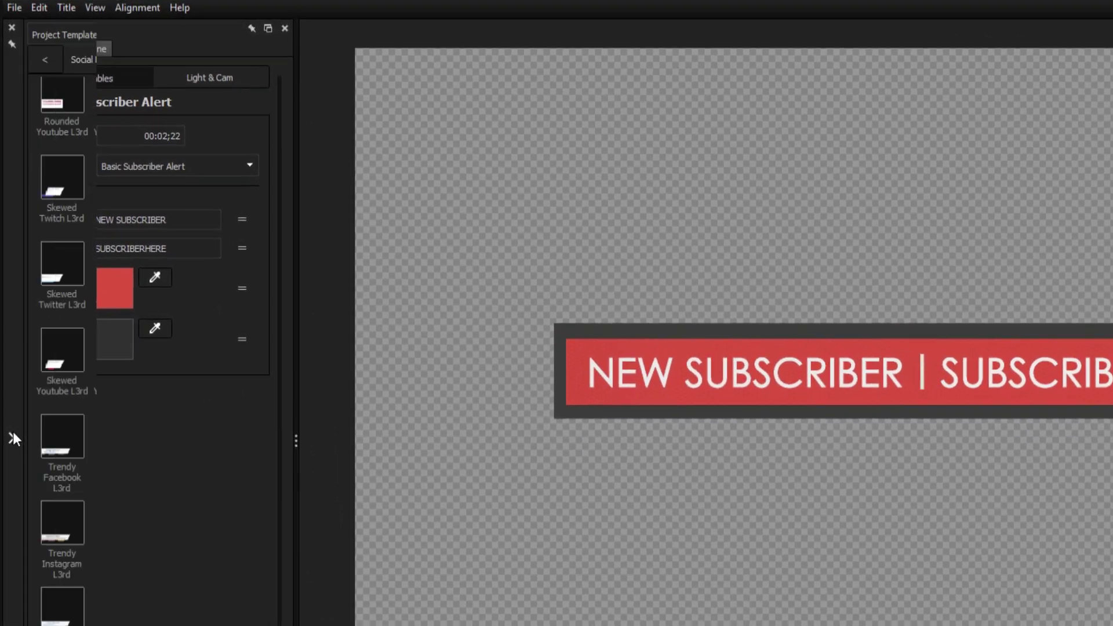
pyautogui.moveTo(171, 551); pyautogui.dragTo(183, 245)
pyautogui.click(45, 60)
pyautogui.scroll(3, 101, 302)
pyautogui.click(81, 281)
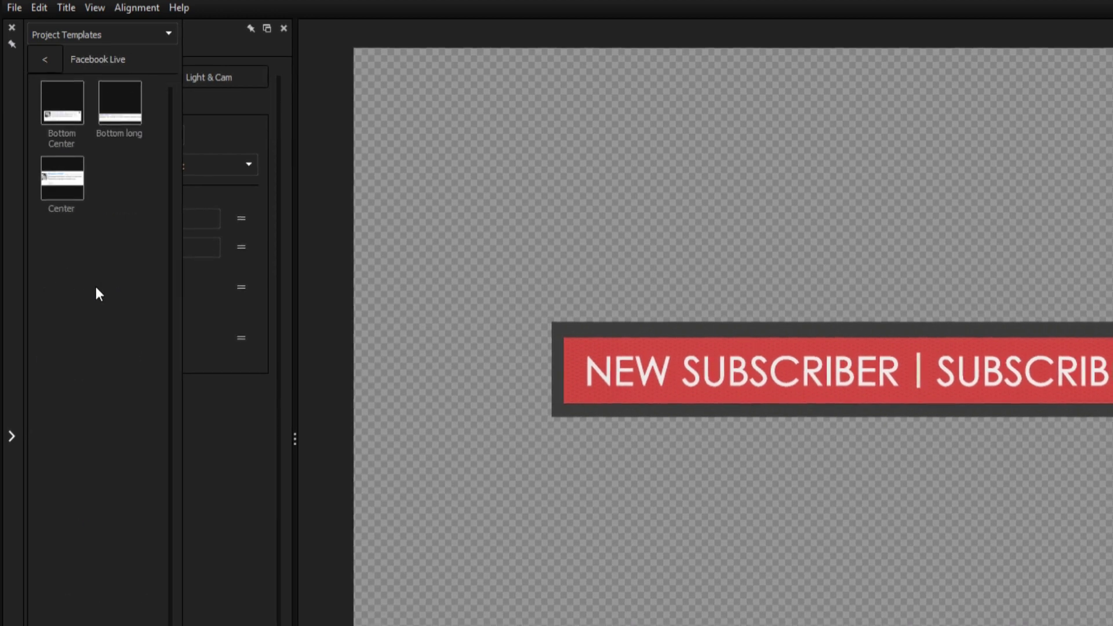
pyautogui.click(63, 177)
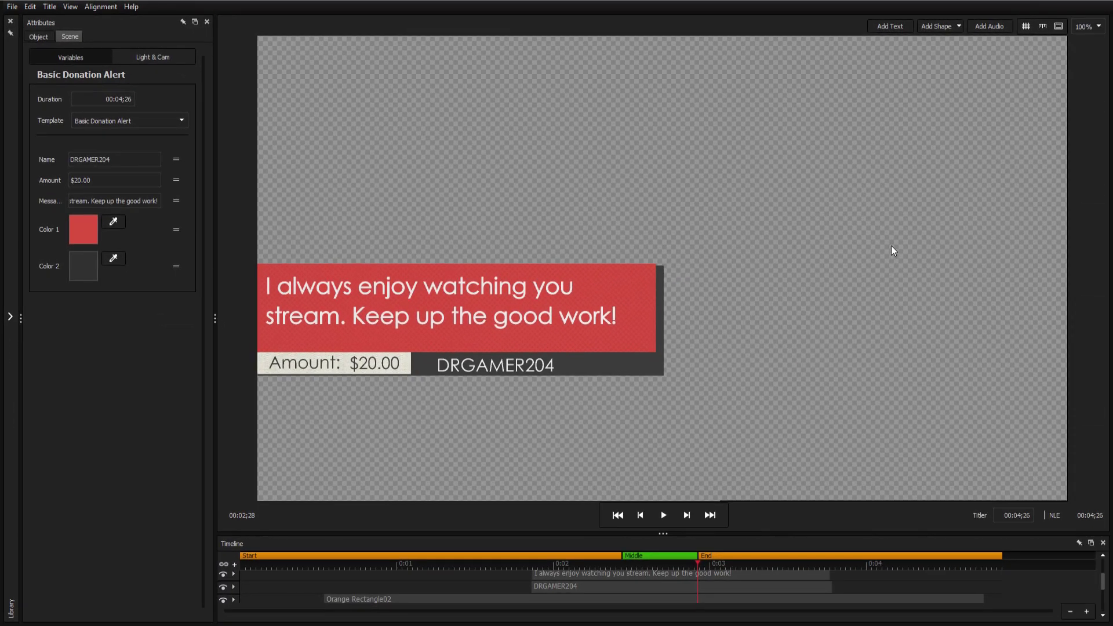
# Step: Preview a title in the Fluid Motion Pack, return to the project template folders and open Lower 3rds
pyautogui.moveTo(54, 397)
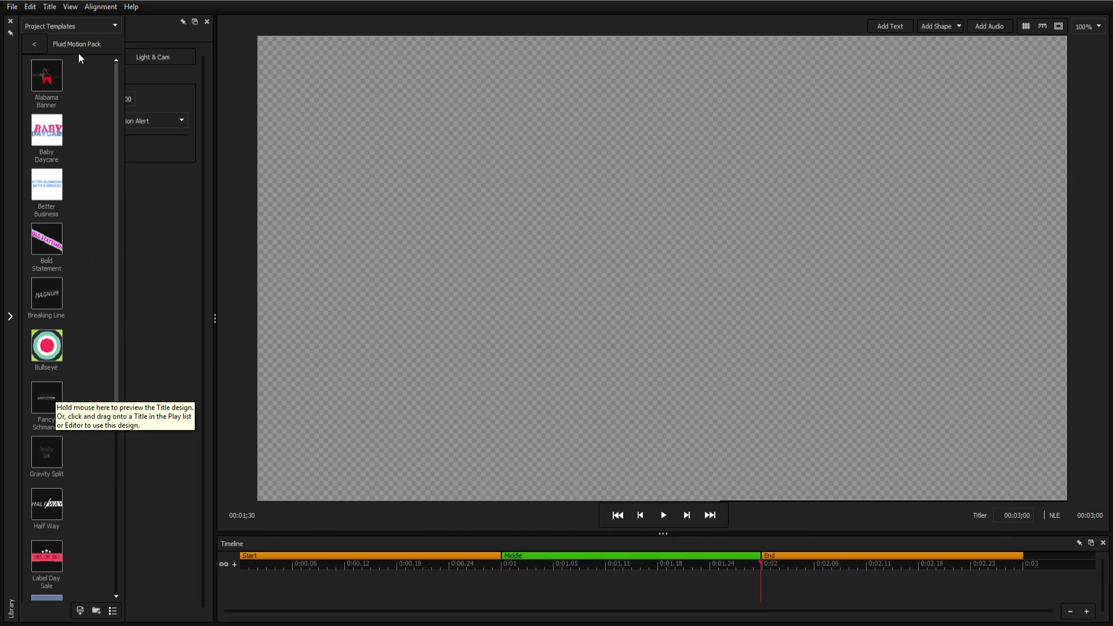
pyautogui.click(40, 46)
pyautogui.scroll(-5, 91, 388)
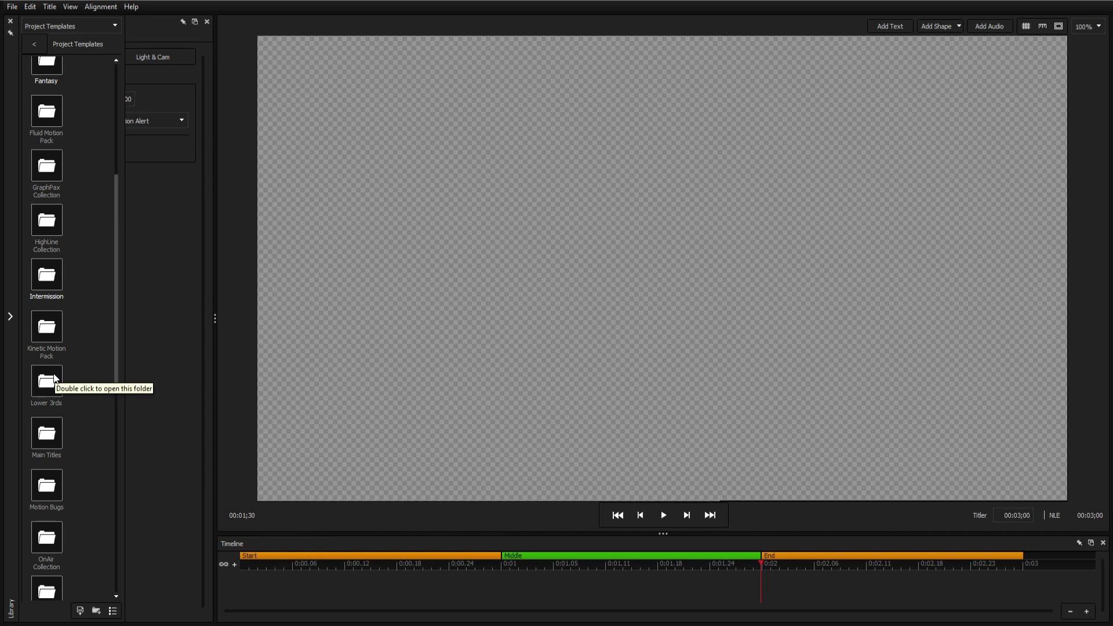
pyautogui.doubleClick(55, 376)
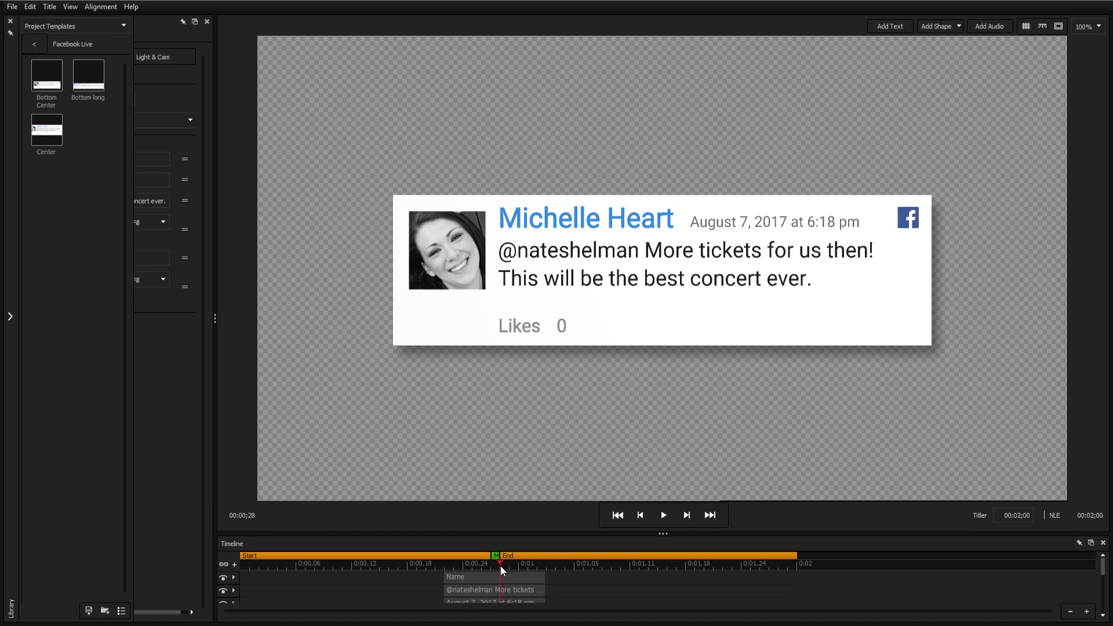
pyautogui.moveTo(343, 113); pyautogui.dragTo(997, 401)
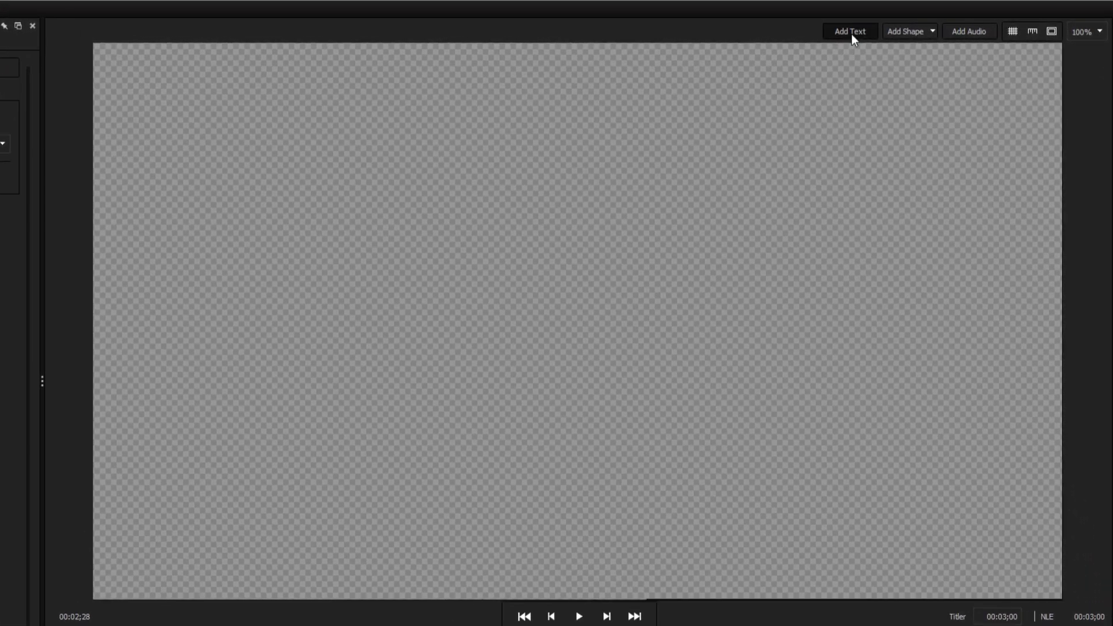
# Step: Add a text object to the empty canvas reading "Thanks for the donation!"
pyautogui.click(852, 33)
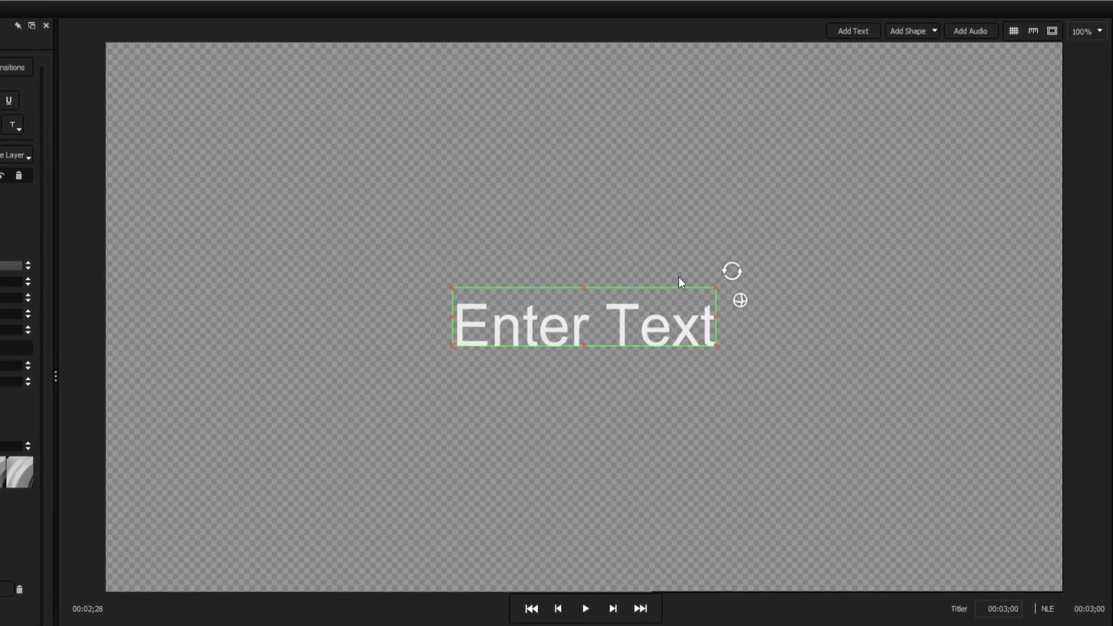
pyautogui.doubleClick(590, 327)
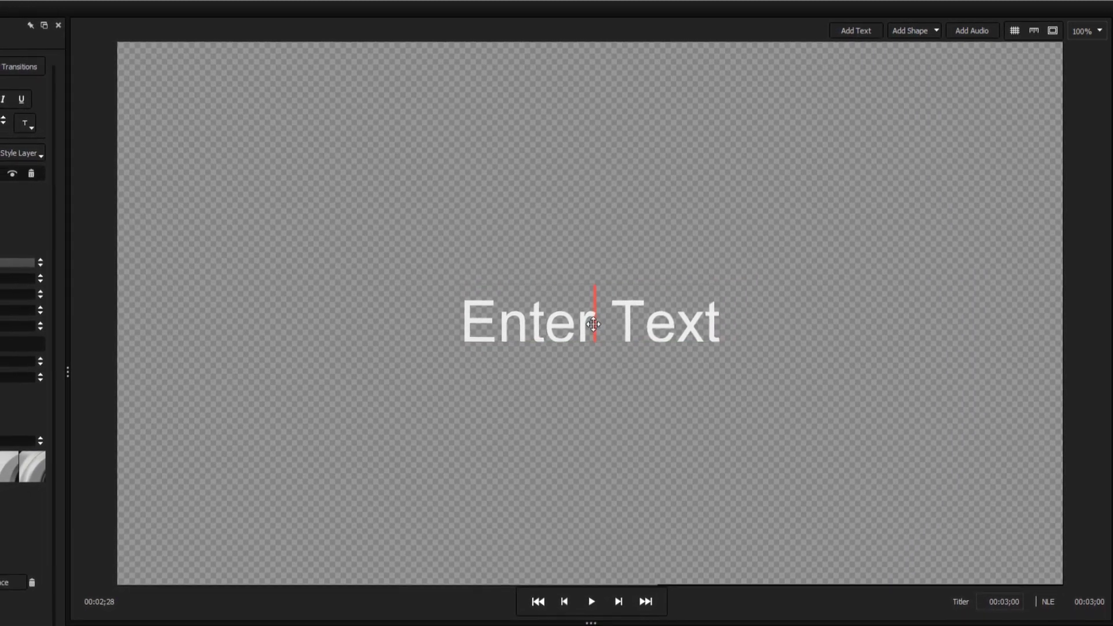
pyautogui.moveTo(723, 324); pyautogui.dragTo(470, 333)
pyautogui.write('Thanks for the donation!')
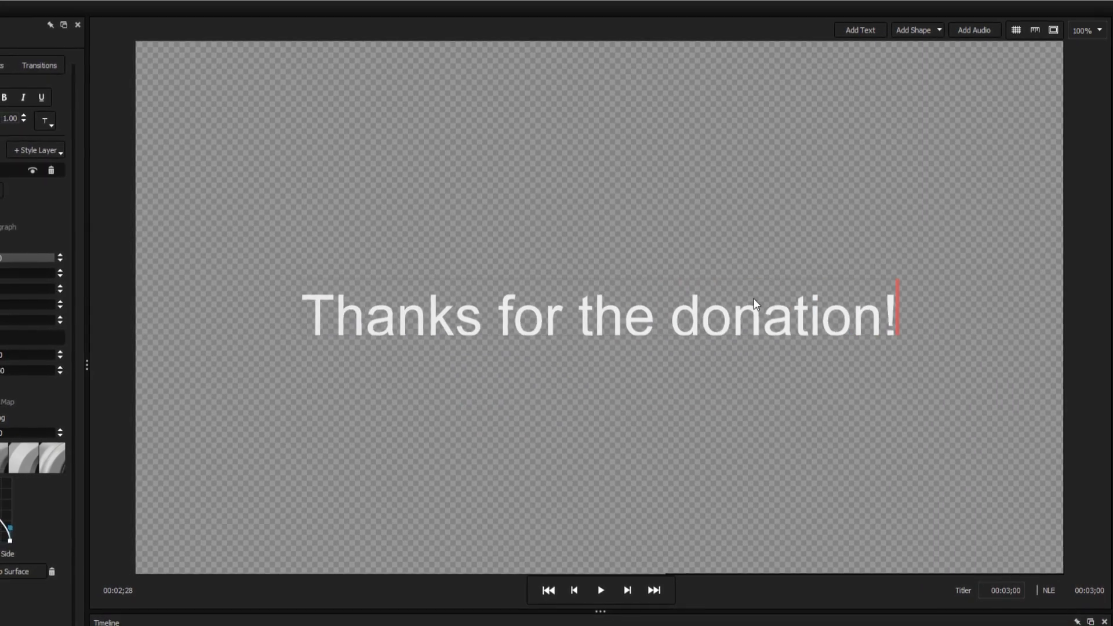
# Step: Make the word "donation" in the title bold and change its font to Arimo
pyautogui.moveTo(681, 317); pyautogui.dragTo(889, 321)
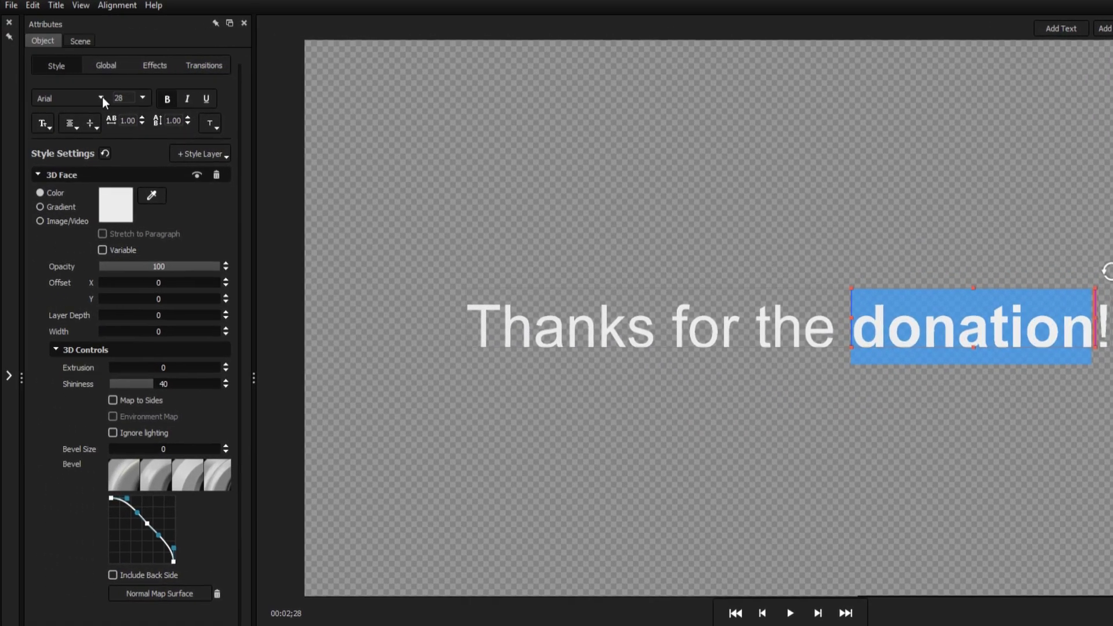
pyautogui.click(102, 96)
pyautogui.scroll(5, 89, 160)
pyautogui.click(89, 162)
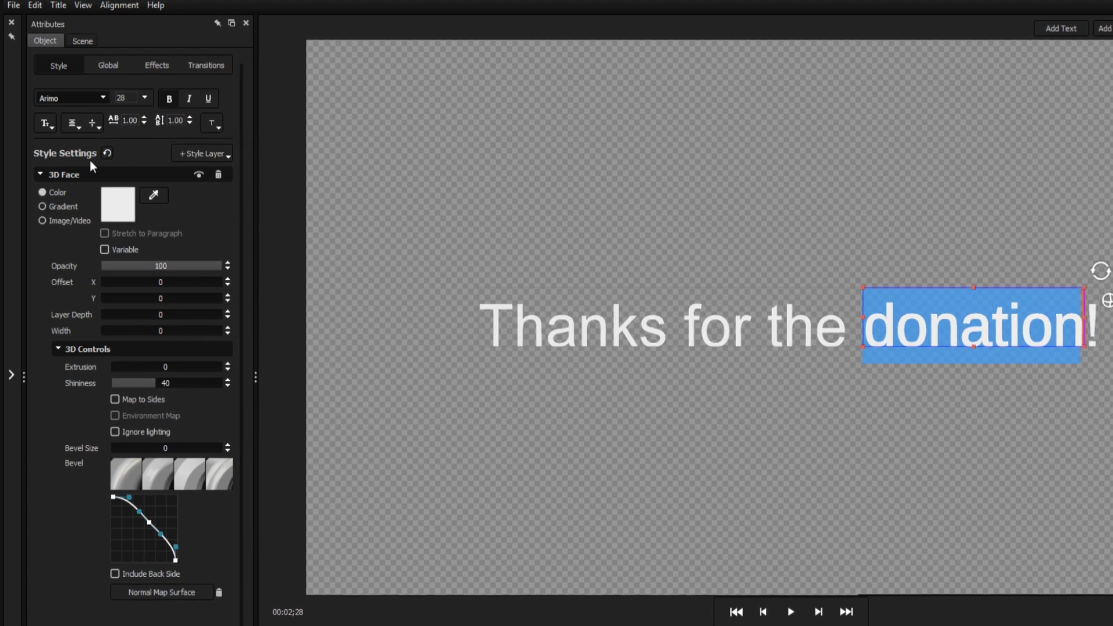
pyautogui.press('Escape')
# Step: Add a star shape, shrink it, place it just above the word "donation" and tilt it slightly
pyautogui.click(944, 23)
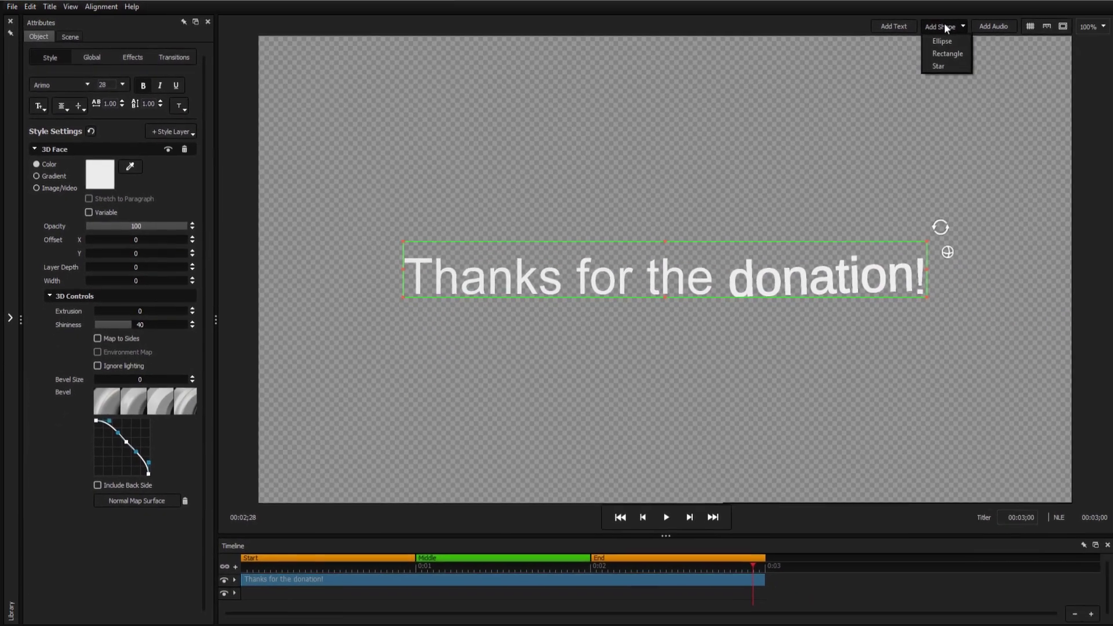
pyautogui.click(939, 65)
pyautogui.click(667, 266)
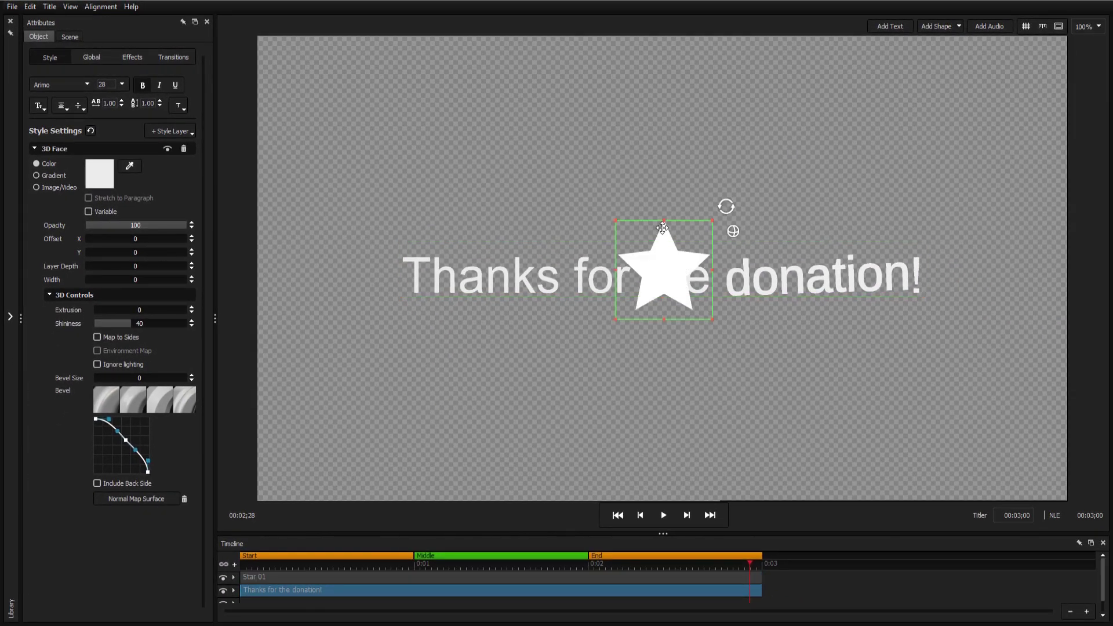
pyautogui.moveTo(667, 266); pyautogui.dragTo(807, 217)
pyautogui.moveTo(852, 172); pyautogui.dragTo(793, 229)
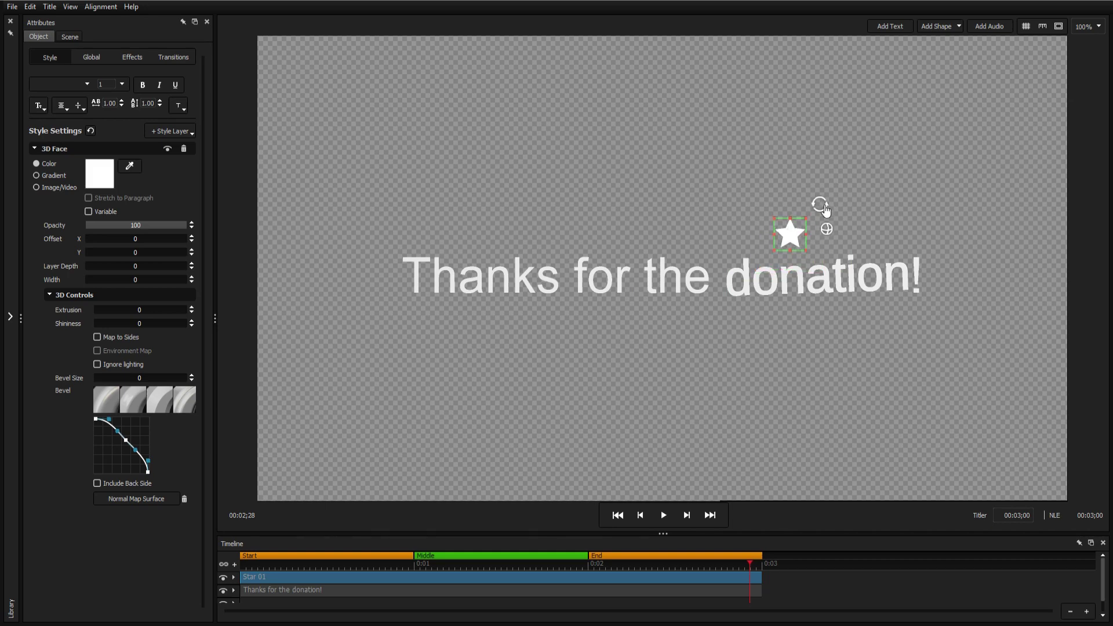
pyautogui.moveTo(820, 204); pyautogui.dragTo(812, 198)
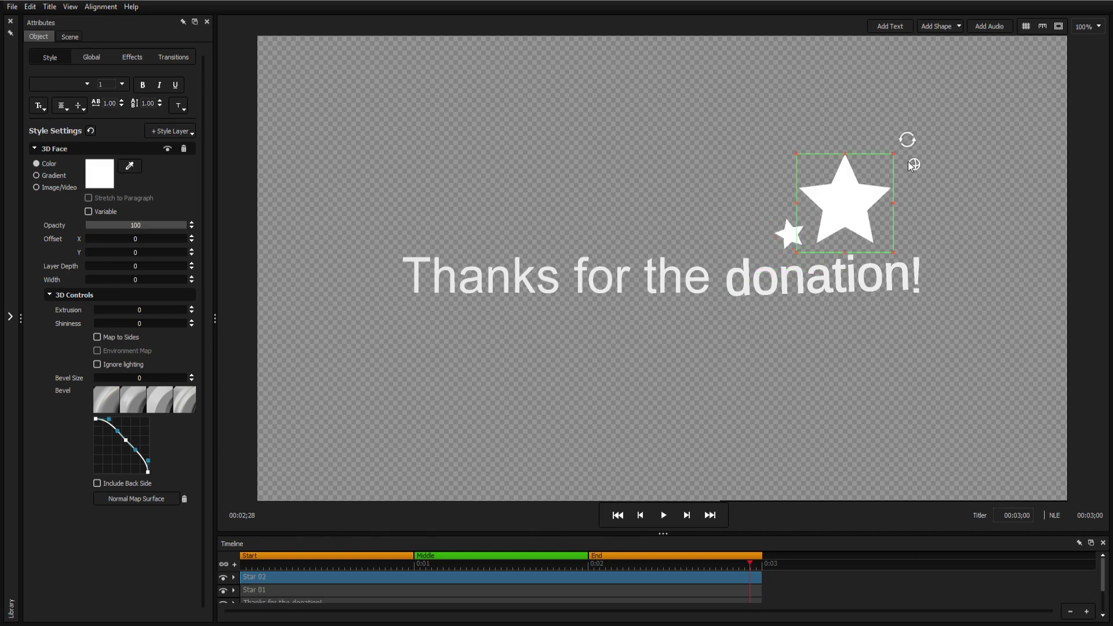
# Step: Place two more, progressively larger stars rising to the right of the small one and tilt them
pyautogui.moveTo(913, 166); pyautogui.dragTo(1011, 96)
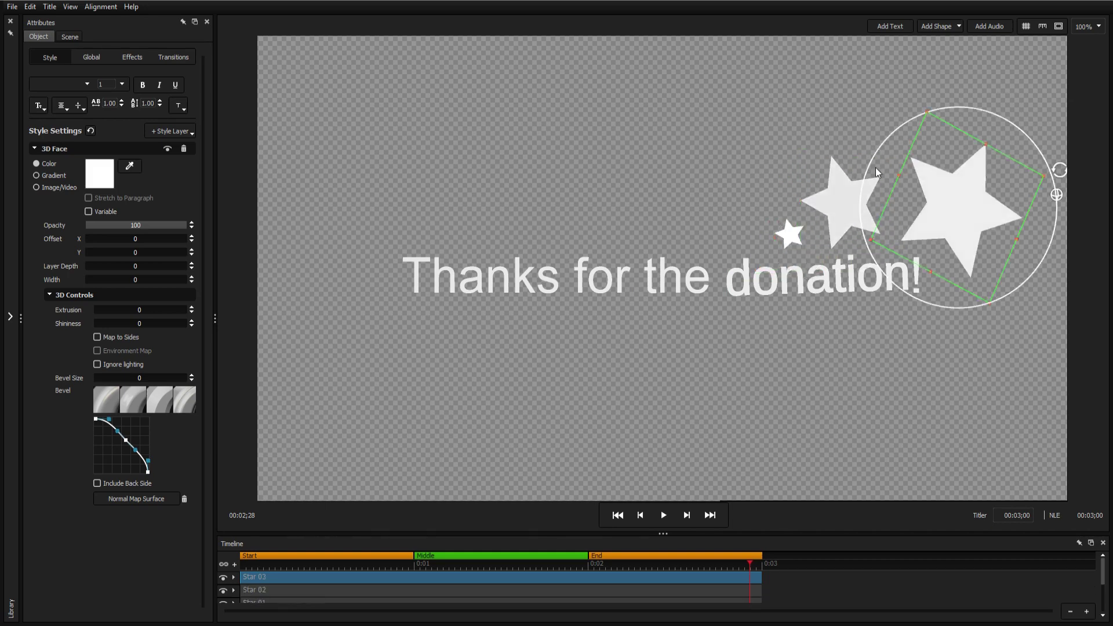
pyautogui.moveTo(875, 168); pyautogui.dragTo(841, 183)
pyautogui.click(729, 186)
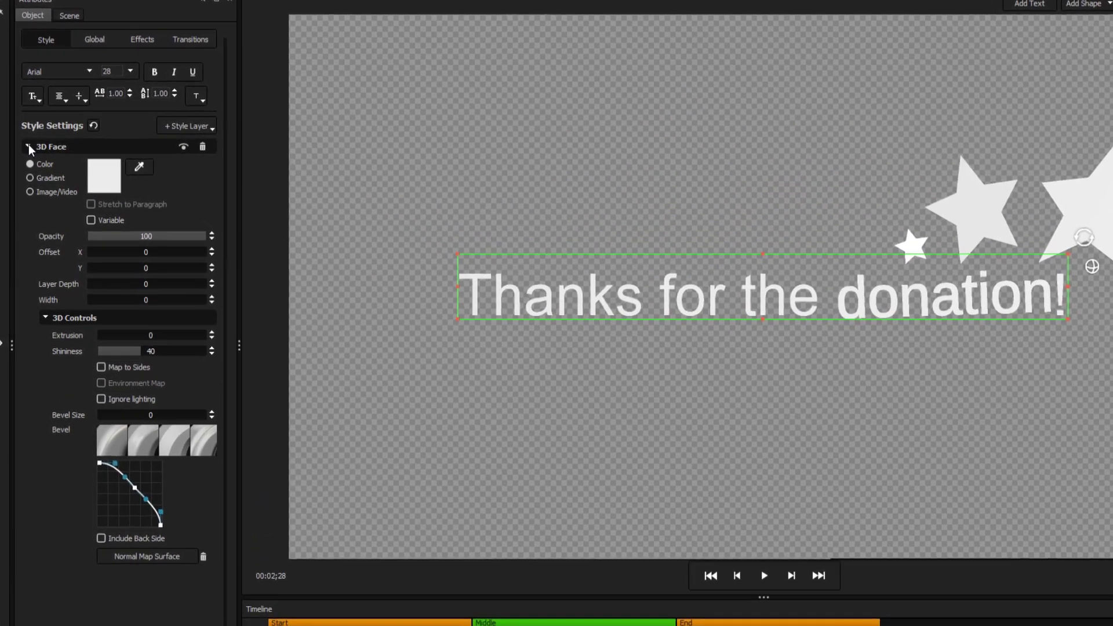
# Step: Set the 3D Face color of the "Thanks for the donation!" text to light turquoise
pyautogui.click(35, 148)
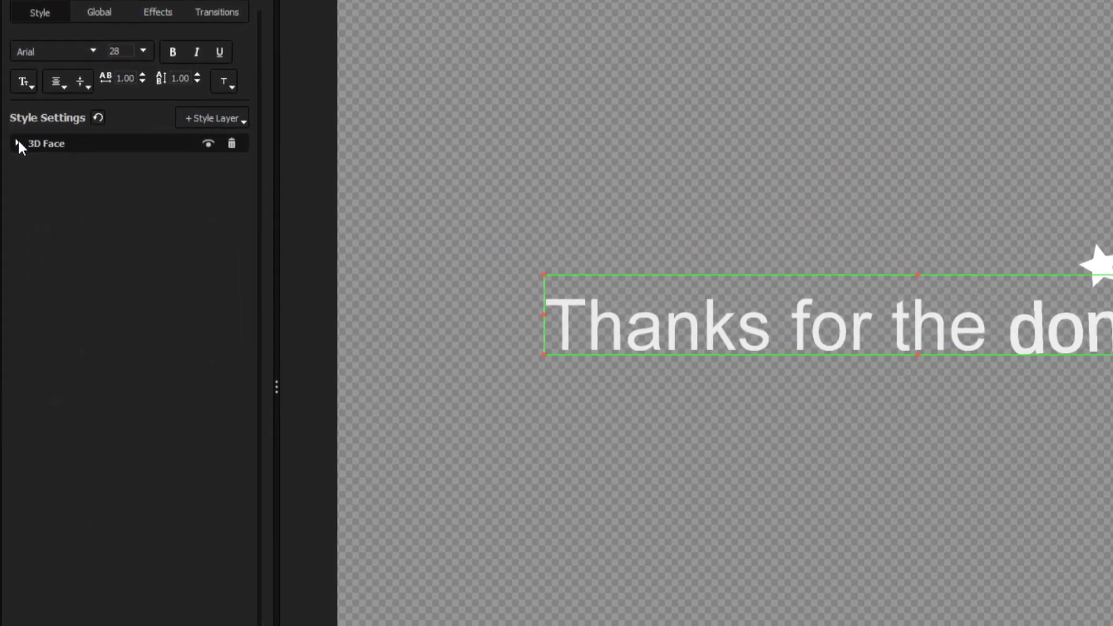
pyautogui.click(17, 142)
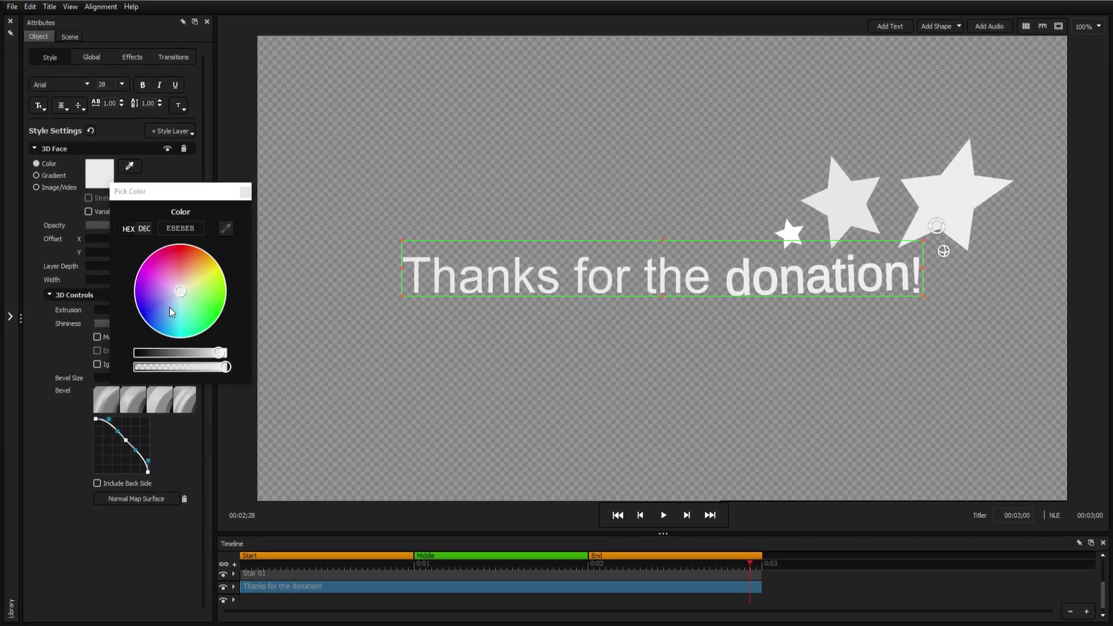
pyautogui.click(193, 333)
pyautogui.click(198, 343)
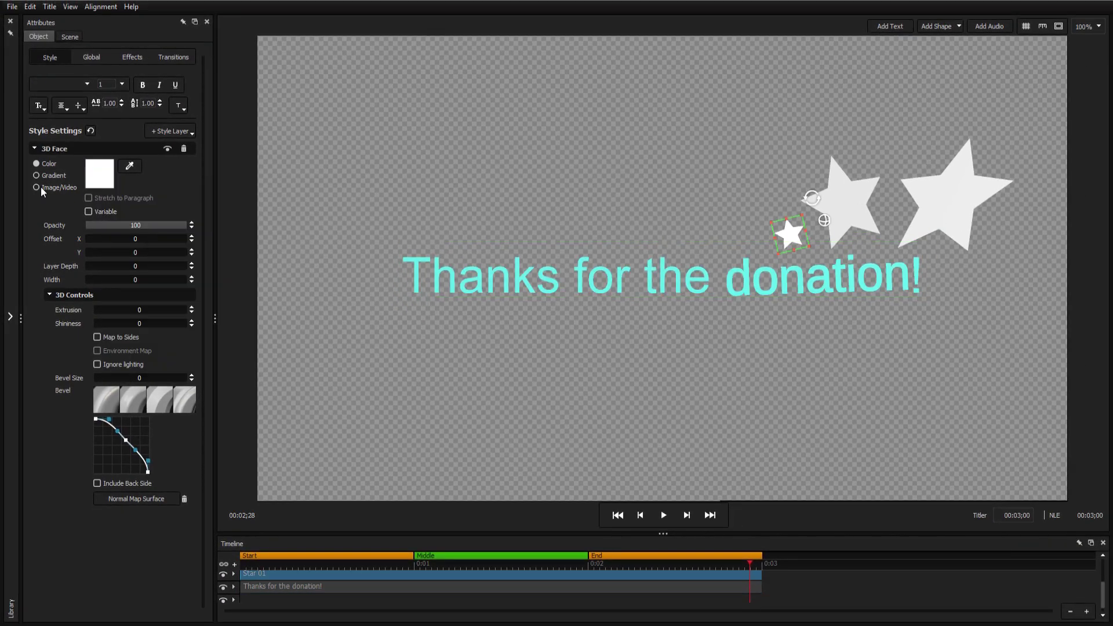
# Step: Fill the smallest star with a linear two-color gradient from cyan to white
pyautogui.click(38, 175)
pyautogui.click(95, 177)
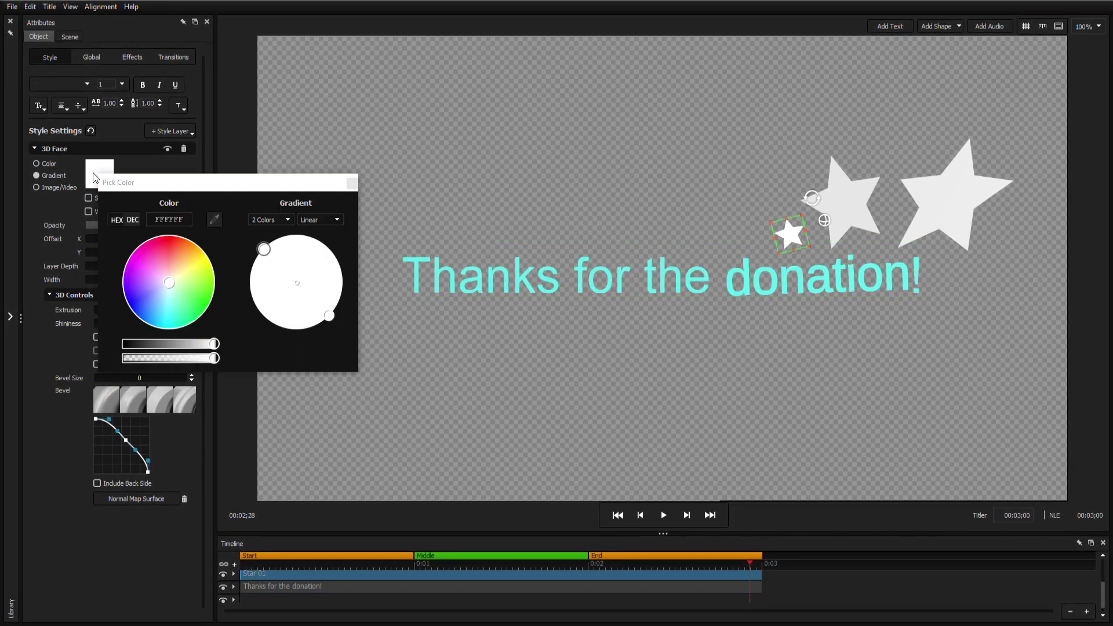
pyautogui.click(170, 328)
pyautogui.click(351, 185)
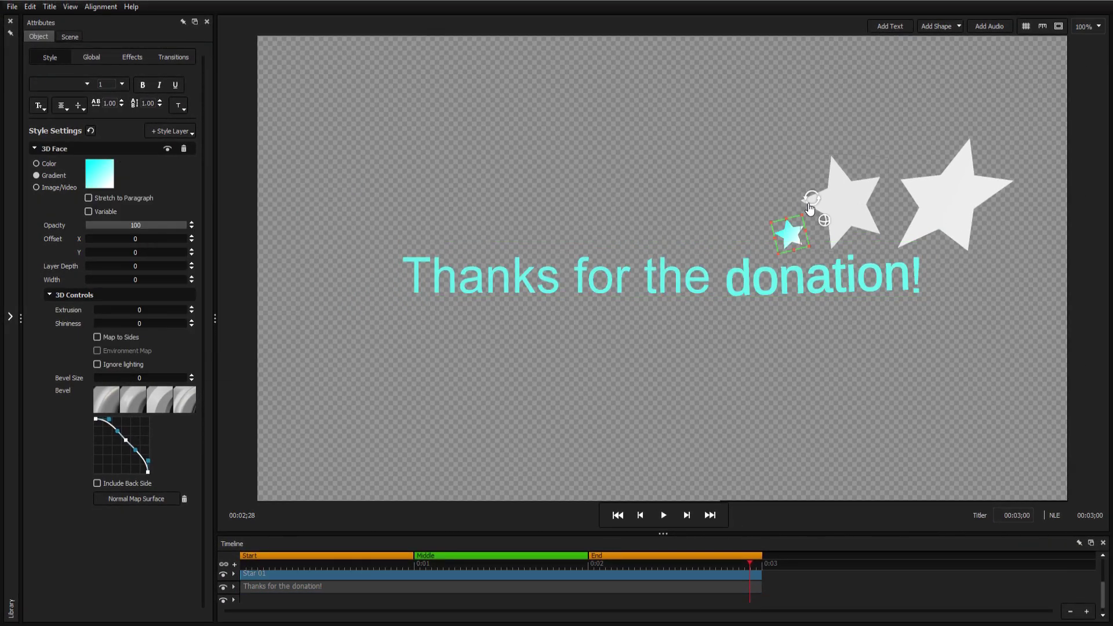
# Step: Give the two larger stars a cyan-to-white gradient and fill the thin bar under the text with an image or video
pyautogui.click(853, 200)
pyautogui.click(43, 188)
pyautogui.click(100, 178)
pyautogui.doubleClick(201, 99)
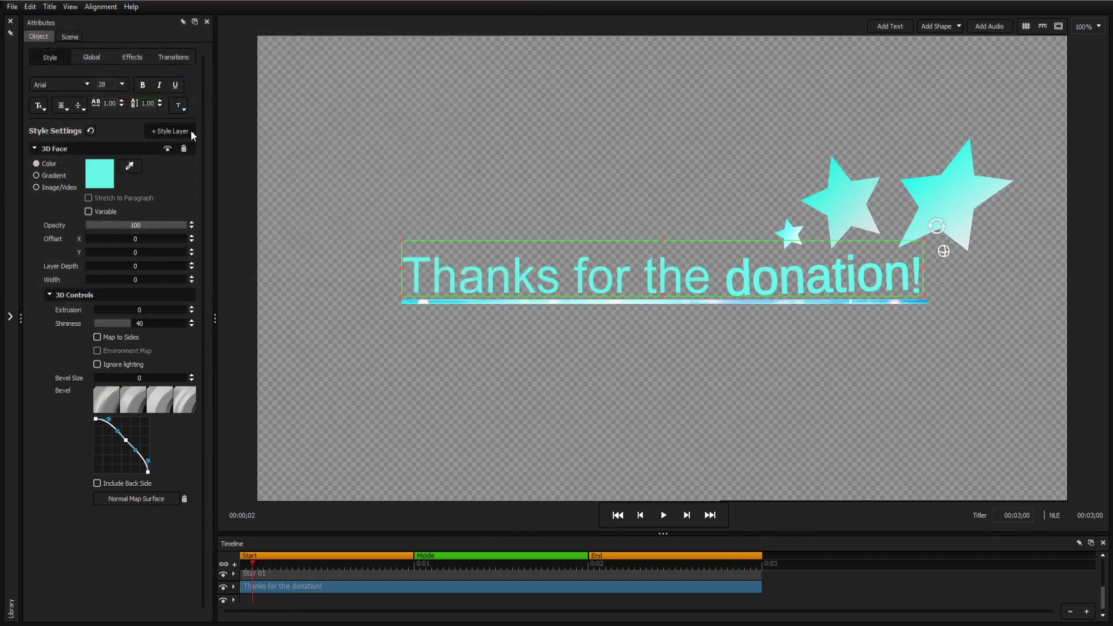
# Step: Add 2D Shadow, 2D Outline Glow and 3D Gloss Face style layers to the donation text
pyautogui.click(191, 133)
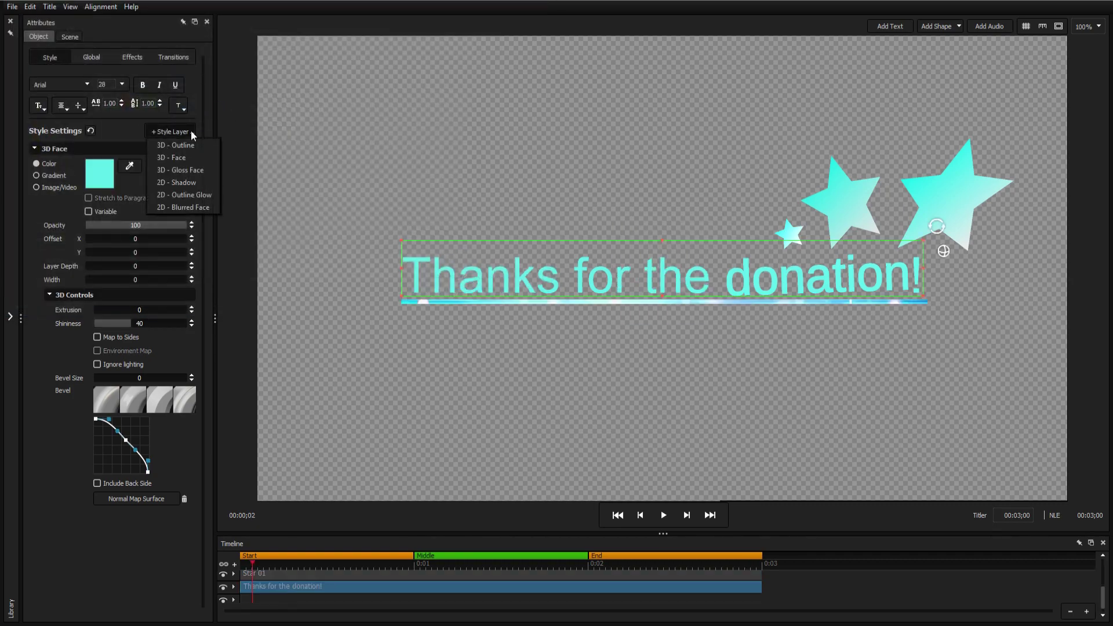
pyautogui.click(176, 182)
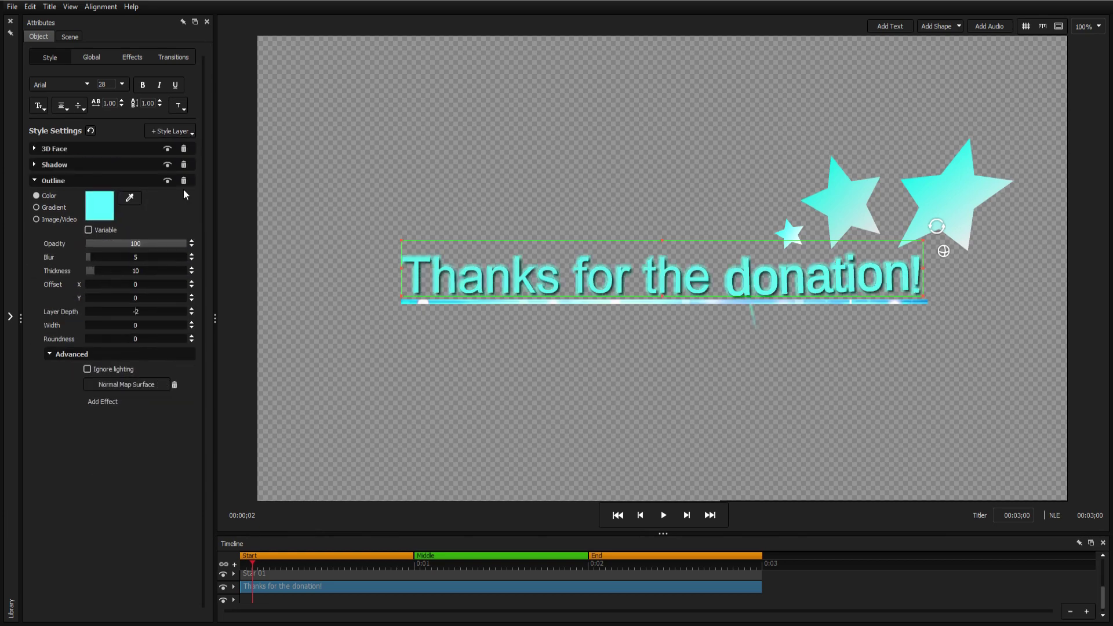
pyautogui.click(178, 132)
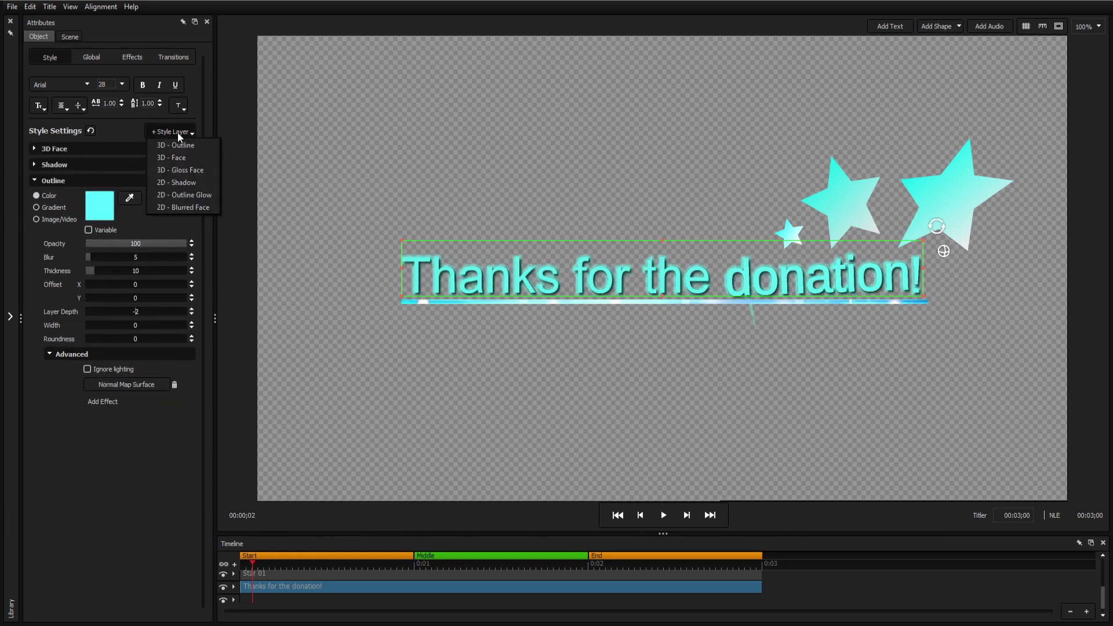
pyautogui.click(189, 168)
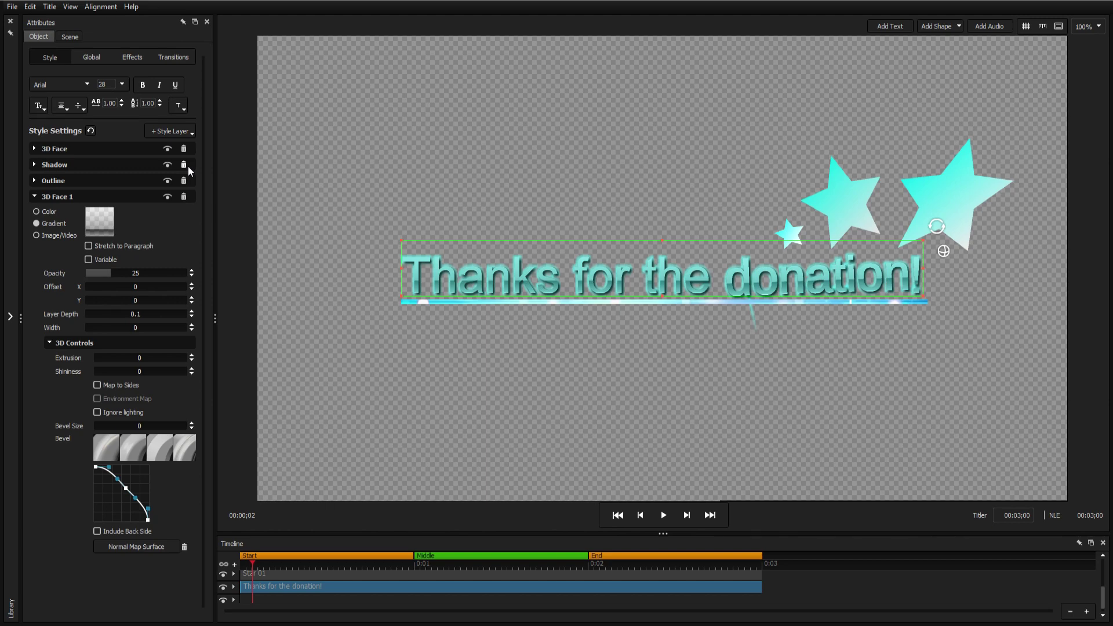
# Step: Set the text's 3D Face to opacity 93, extrusion 41.4 and bevel size 0.14, and its outline to near-white, blur 25, thickness 12.5
pyautogui.click(150, 149)
pyautogui.moveTo(182, 225); pyautogui.dragTo(103, 225)
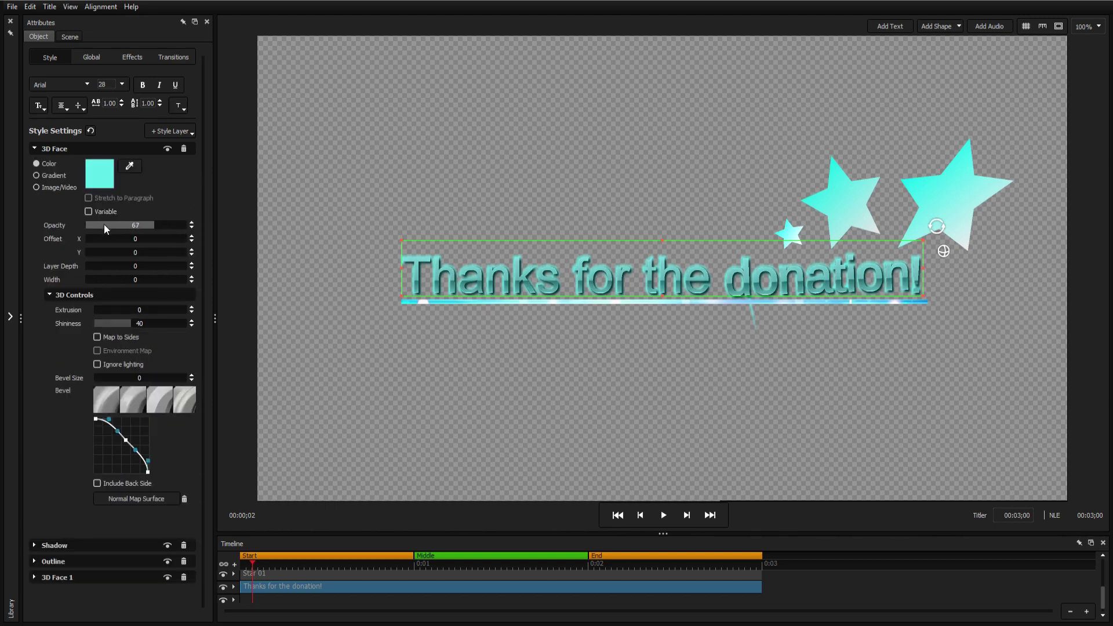
pyautogui.moveTo(114, 309); pyautogui.dragTo(134, 312)
pyautogui.click(55, 545)
pyautogui.moveTo(96, 254); pyautogui.dragTo(168, 269)
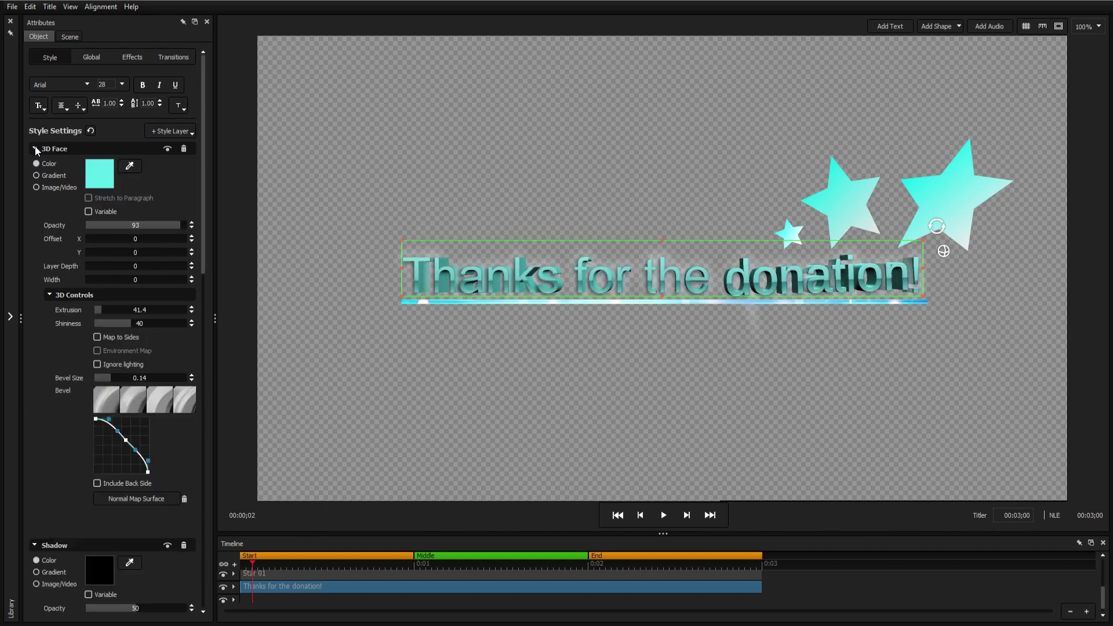
# Step: Collapse the settings of the text's 3D Face, Shadow, Outline and 3D Face 1 style layers
pyautogui.click(35, 148)
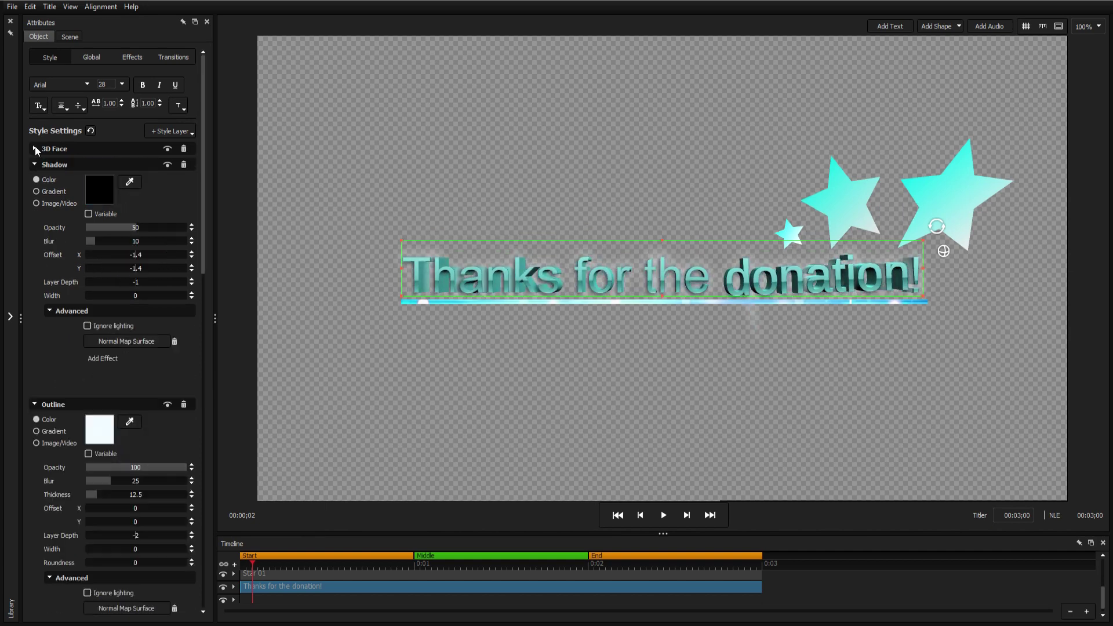
pyautogui.click(34, 165)
pyautogui.click(34, 181)
pyautogui.click(34, 194)
# Step: Hide the text's 3D Face 1 and Shadow style layers, delete the Outline layer, and toggle 3D Face off and on
pyautogui.click(168, 198)
pyautogui.click(184, 180)
pyautogui.click(168, 165)
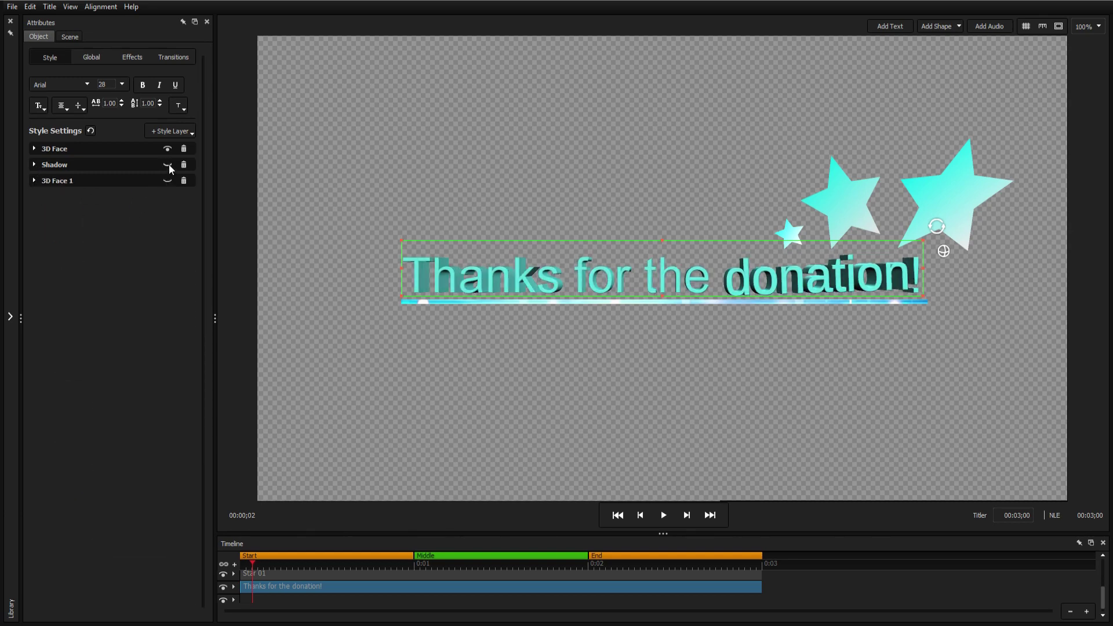
pyautogui.click(168, 149)
pyautogui.click(168, 149)
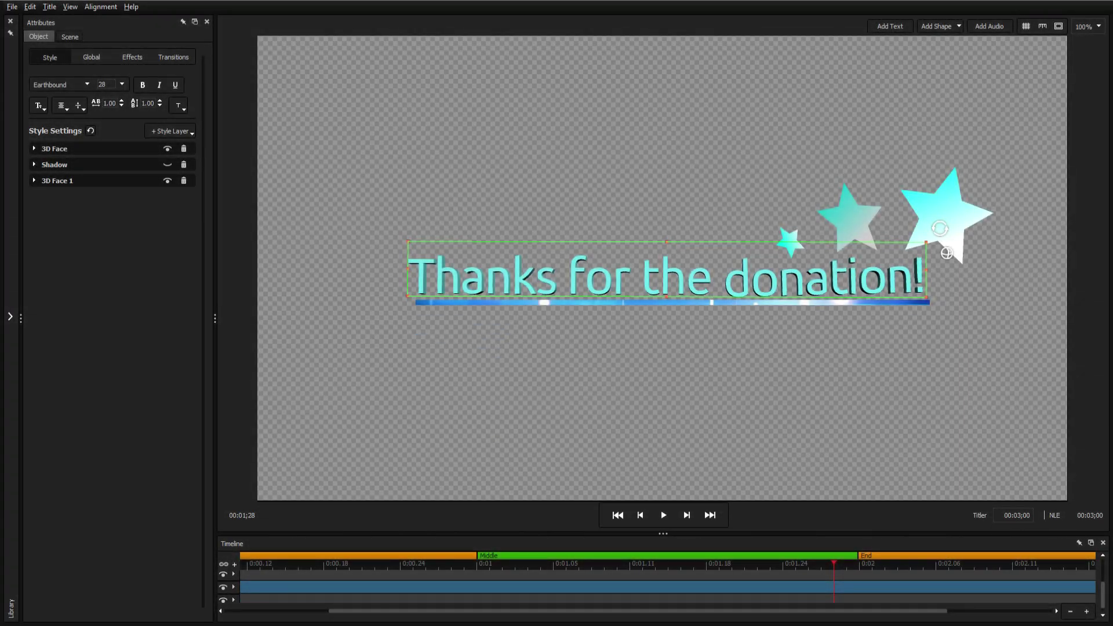
# Step: Make the donation text's 3D Face colour a variable, then close the title editor and keep the changes
pyautogui.click(35, 148)
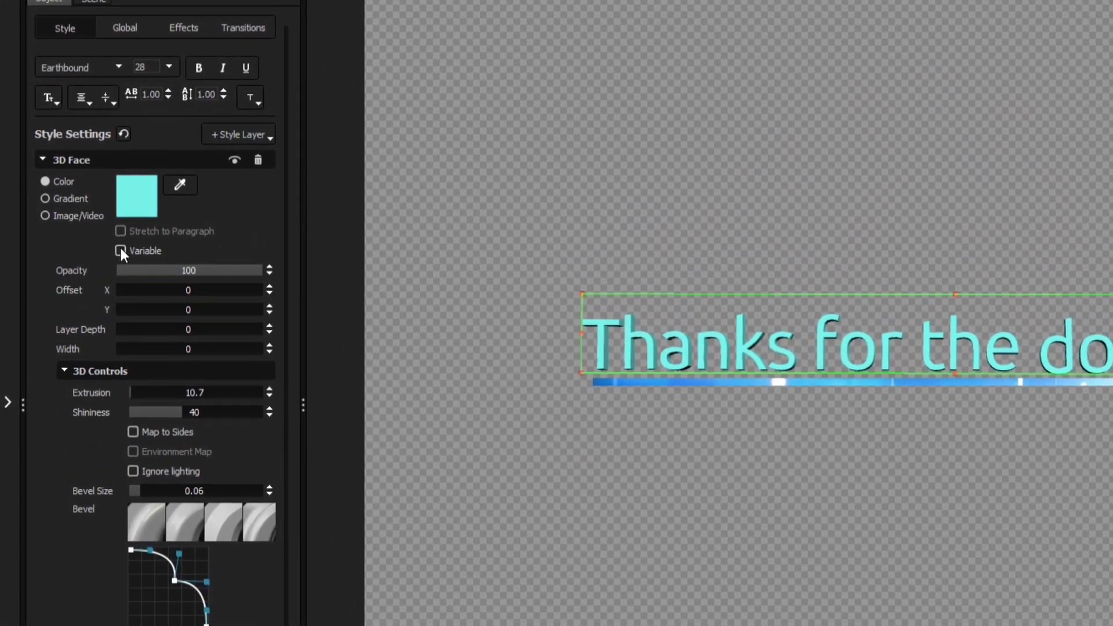
pyautogui.click(110, 239)
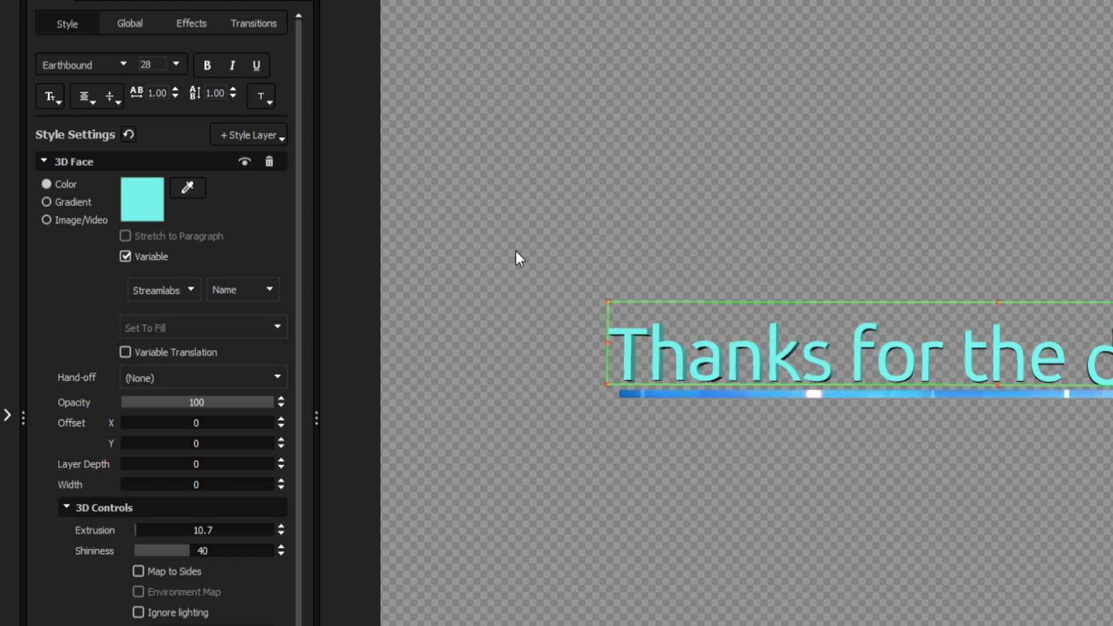
pyautogui.hotkey('alt', 'F4')
pyautogui.click(751, 425)
# Step: Recolour the donation text through its colour variable, trying red (EB190E), and close the colour picker
pyautogui.click(1093, 503)
pyautogui.click(897, 400)
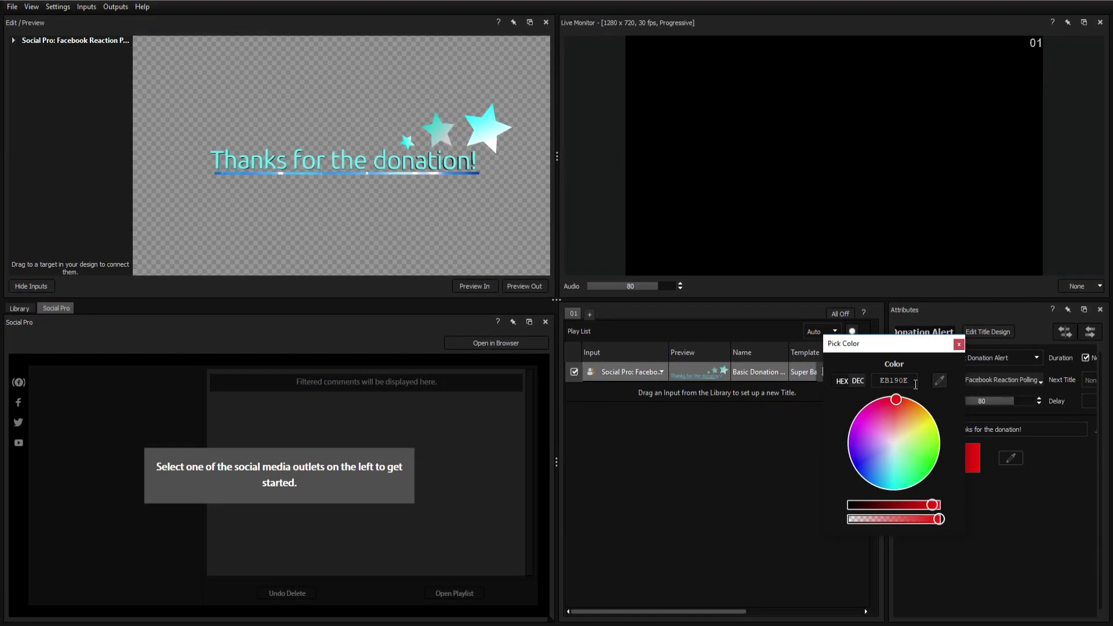
pyautogui.click(960, 346)
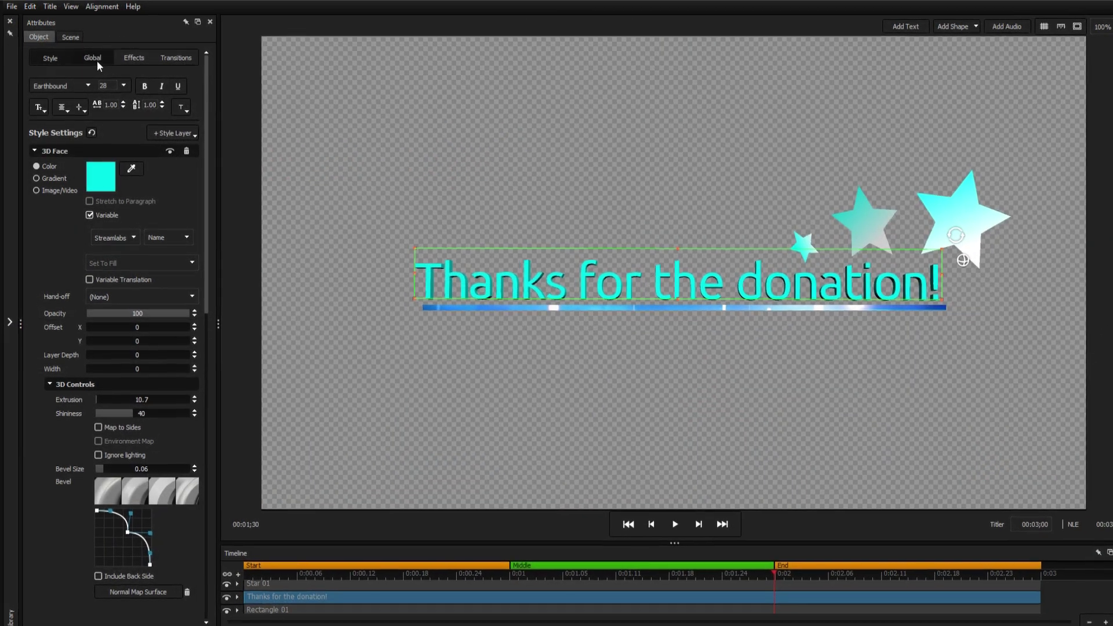
# Step: Make the donation text a Text Variable in its global settings, and close the title editor keeping the changes
pyautogui.click(93, 58)
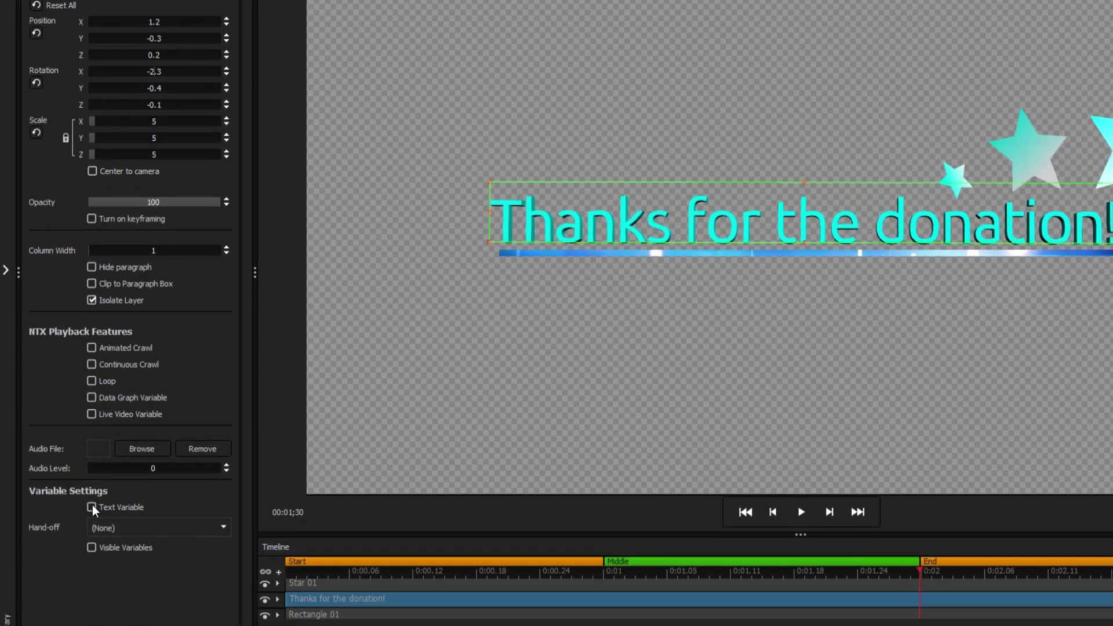
pyautogui.click(93, 566)
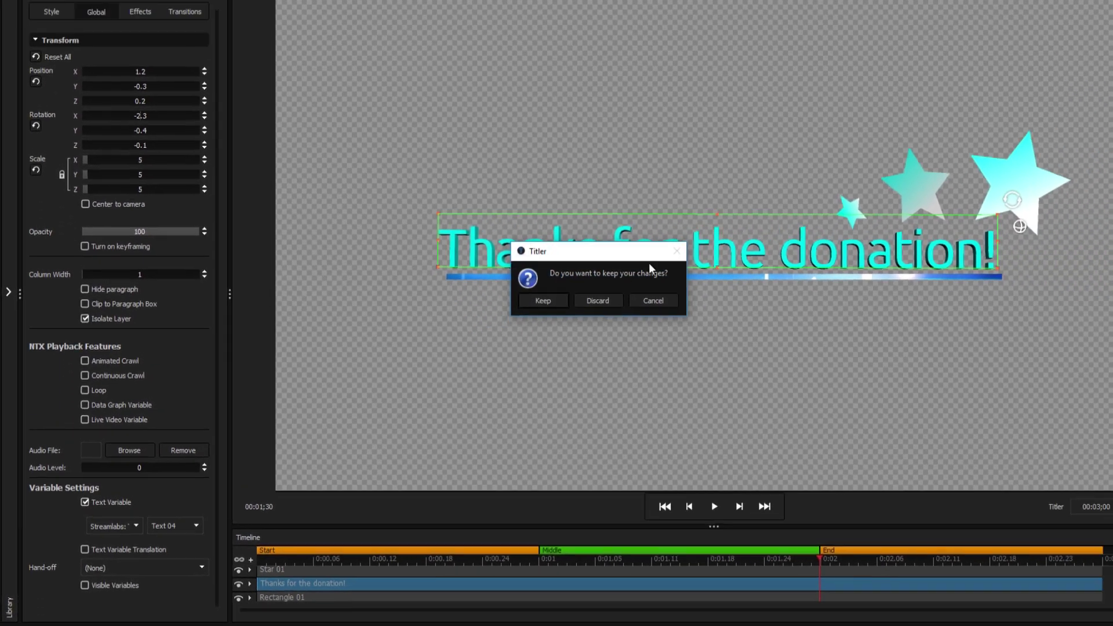
pyautogui.click(542, 300)
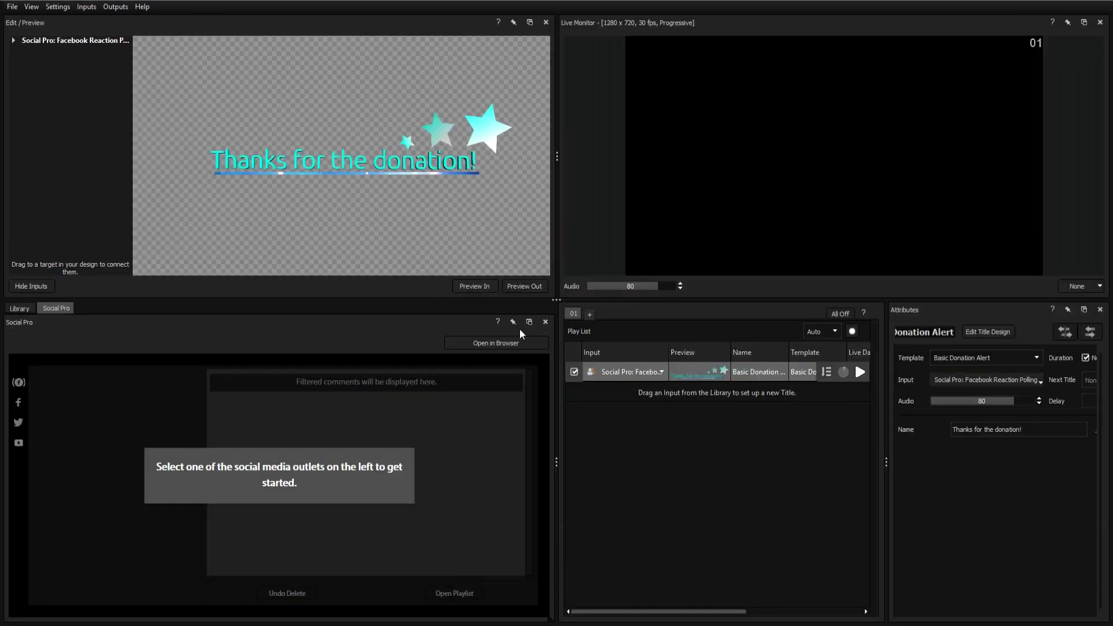
# Step: Set the donation title's text variable to "Donations are appreciated!"
pyautogui.tripleClick(1036, 429)
pyautogui.write('Donations are appreciated!')
pyautogui.press('Return')
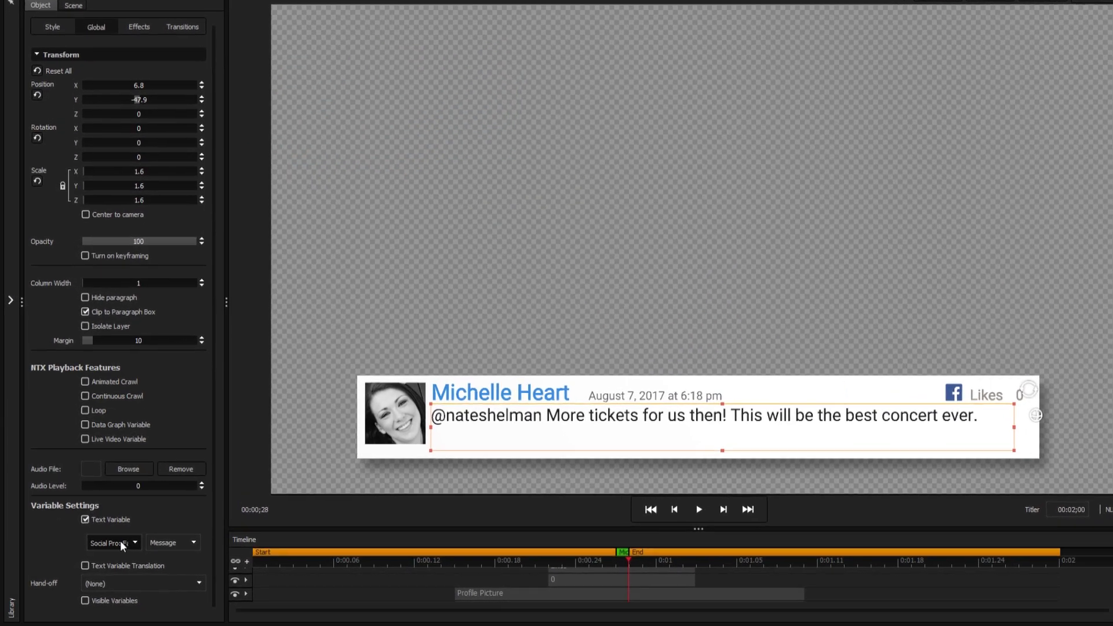
# Step: Link the comment text to Social Pro: Facebook Live Comments and assign the commenter's name text to the Name variable
pyautogui.click(119, 545)
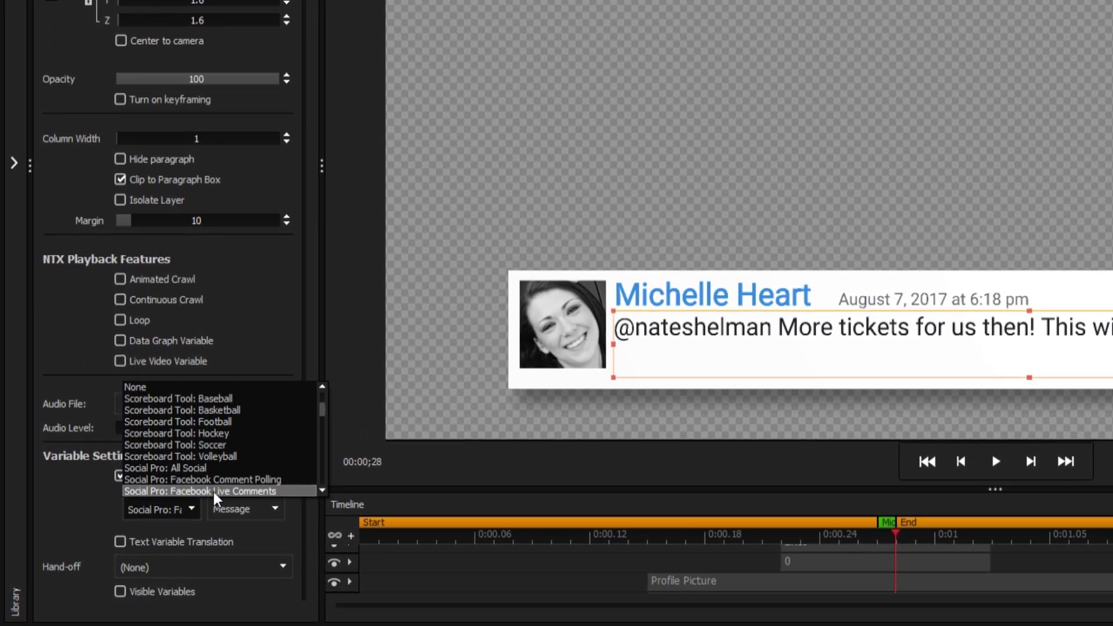
pyautogui.click(213, 491)
pyautogui.click(673, 294)
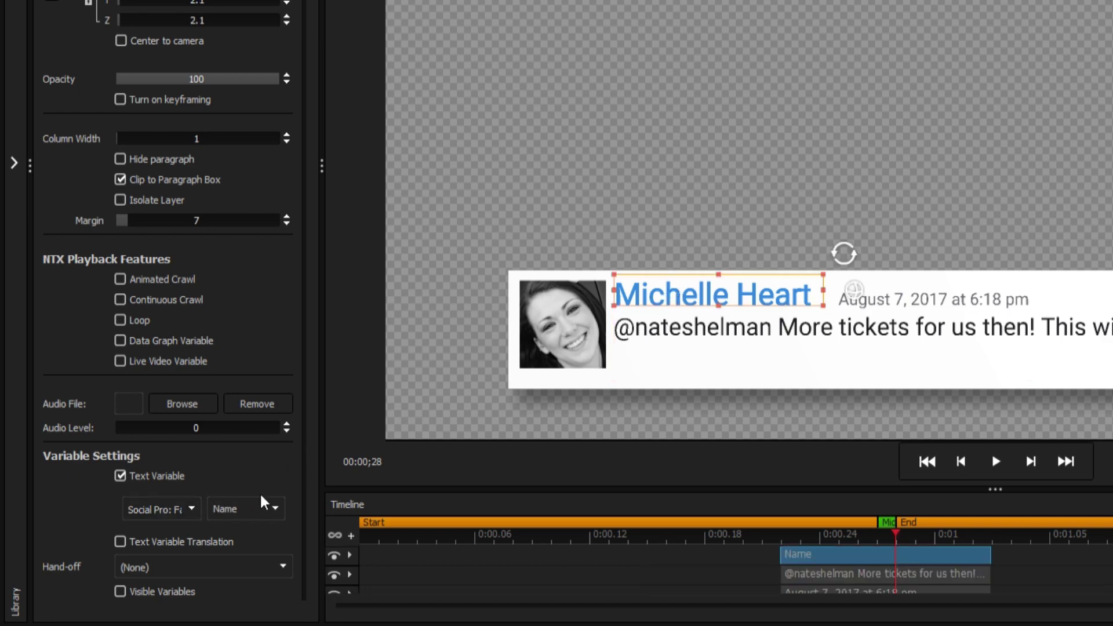
pyautogui.click(274, 509)
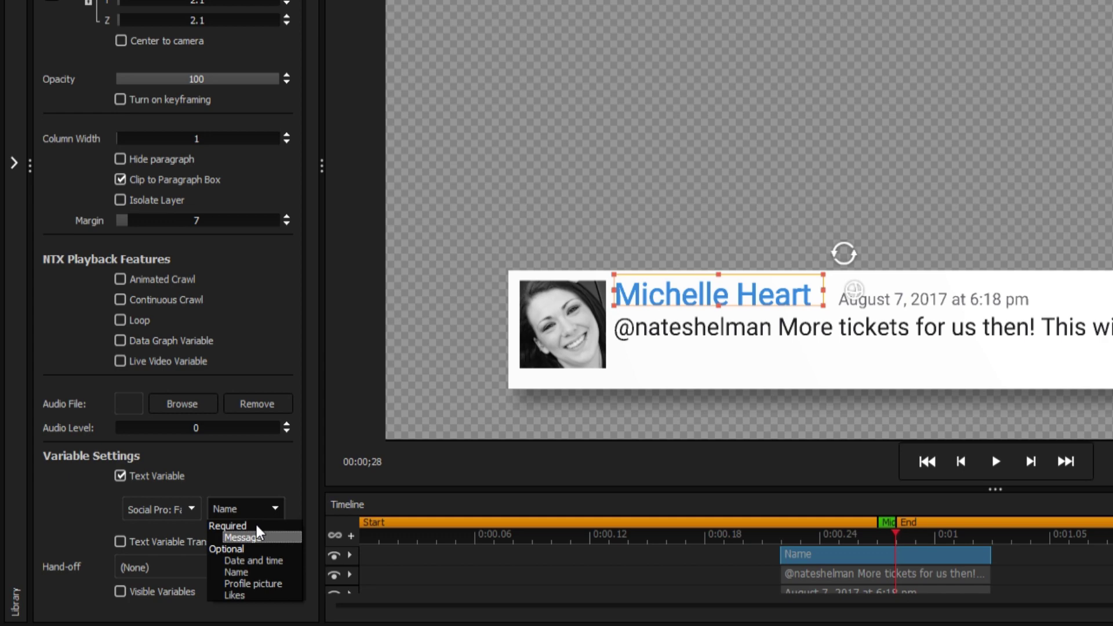
pyautogui.click(249, 576)
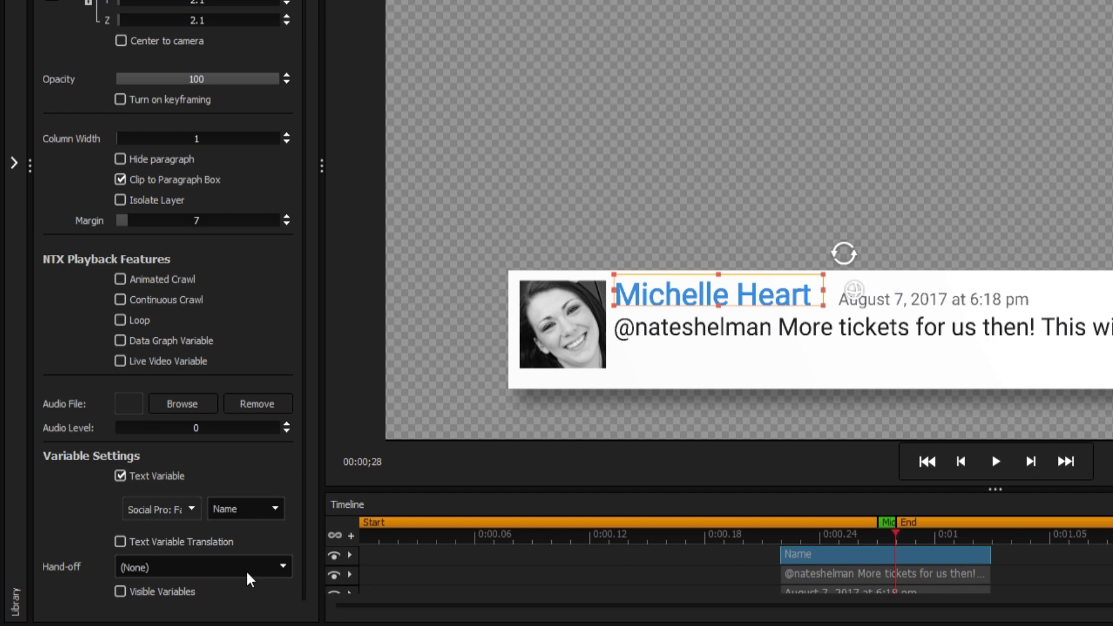
# Step: Link the comment title's portrait image to the Profile picture variable of Social Pro: Facebook Live Comments
pyautogui.click(558, 307)
pyautogui.click(161, 481)
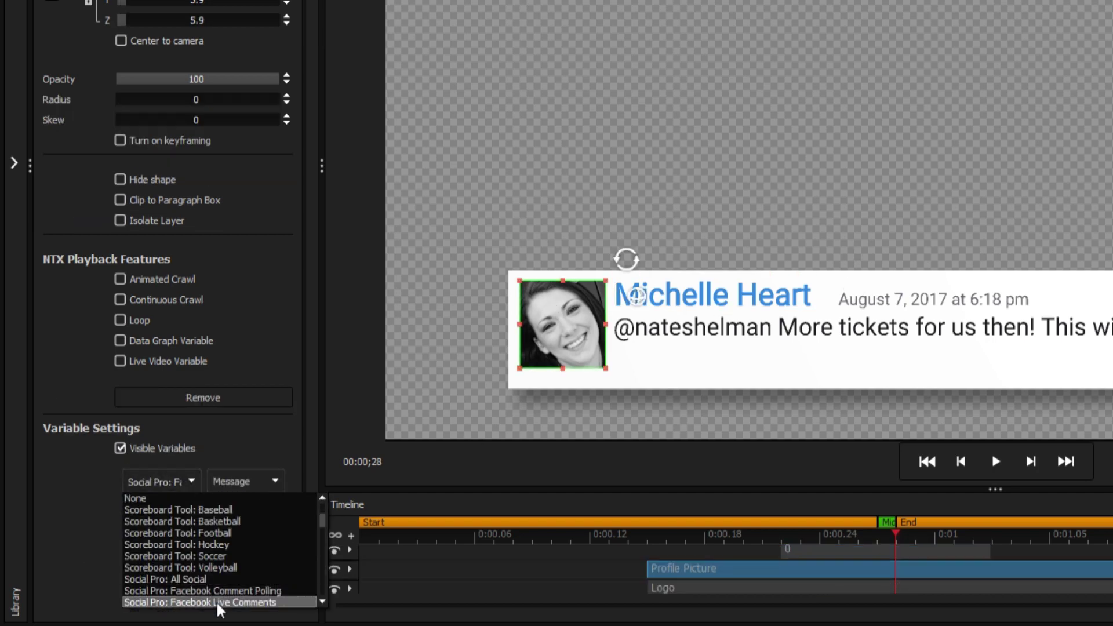
pyautogui.click(275, 482)
pyautogui.click(257, 561)
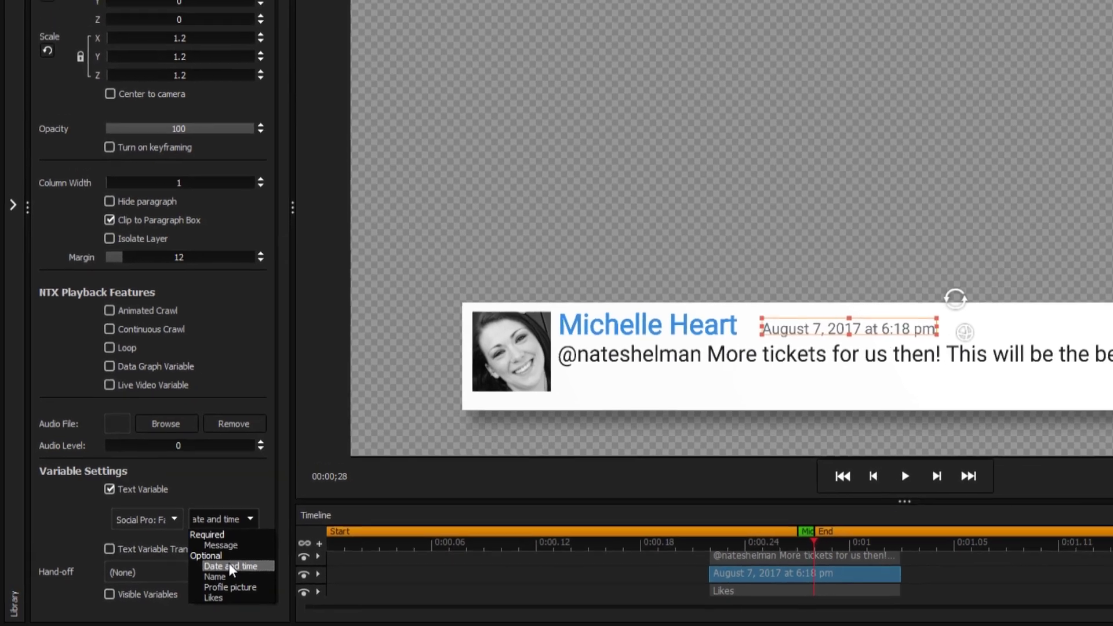
# Step: Assign the date text to the Date and time variable, and close the title editor keeping the changes
pyautogui.click(231, 567)
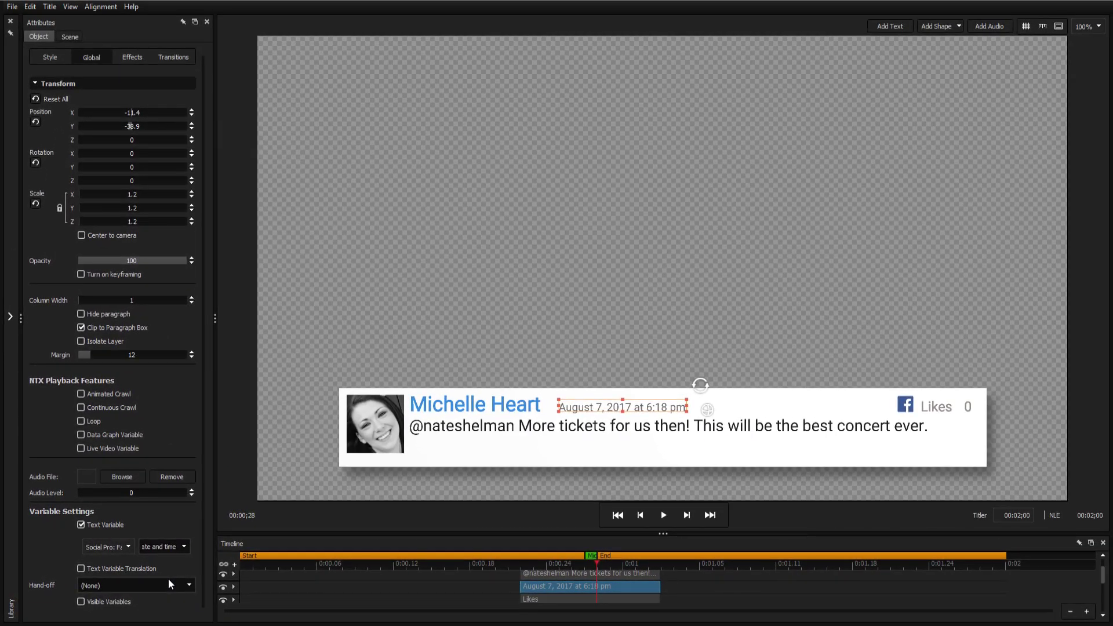
pyautogui.click(1101, 10)
pyautogui.click(516, 318)
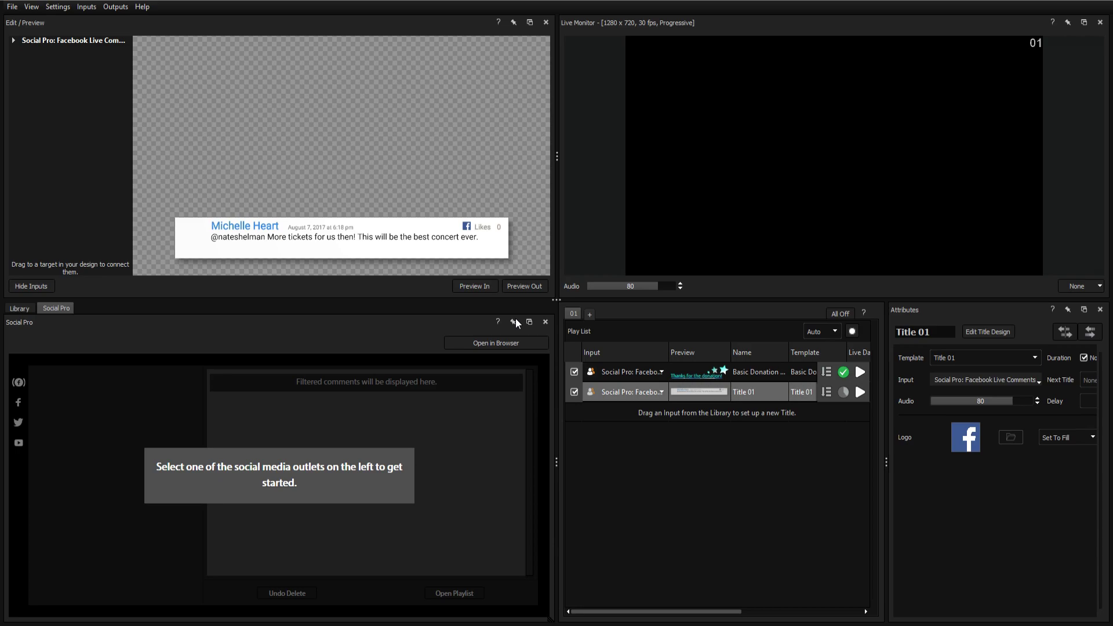
# Step: Log in to Facebook for Social Pro with the account's login name, and play Title 01 live with a comment
pyautogui.click(21, 384)
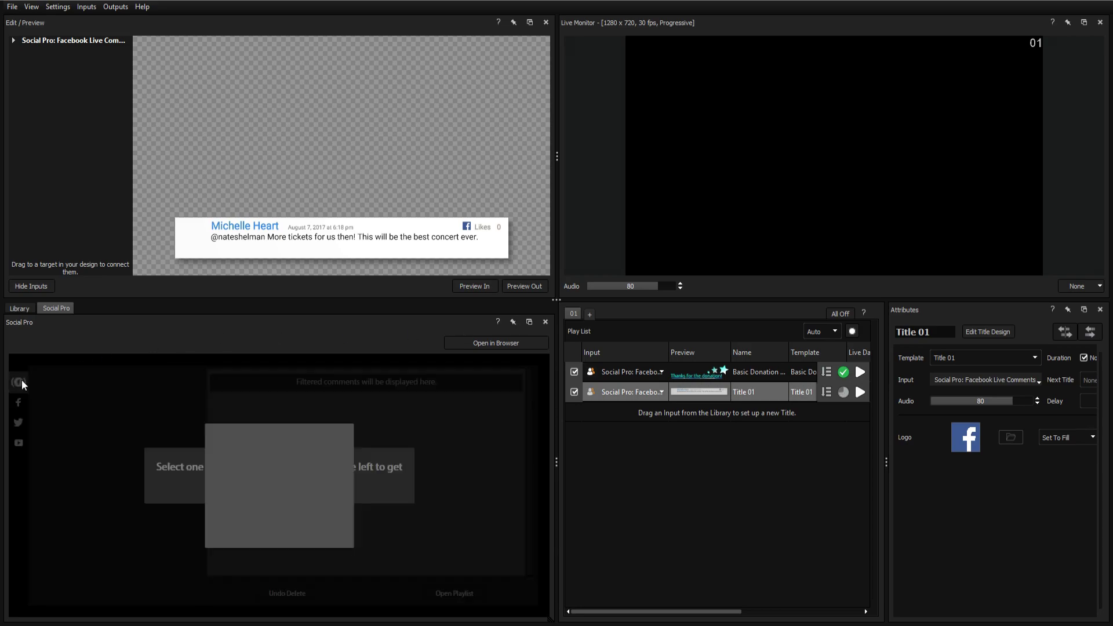
pyautogui.click(285, 473)
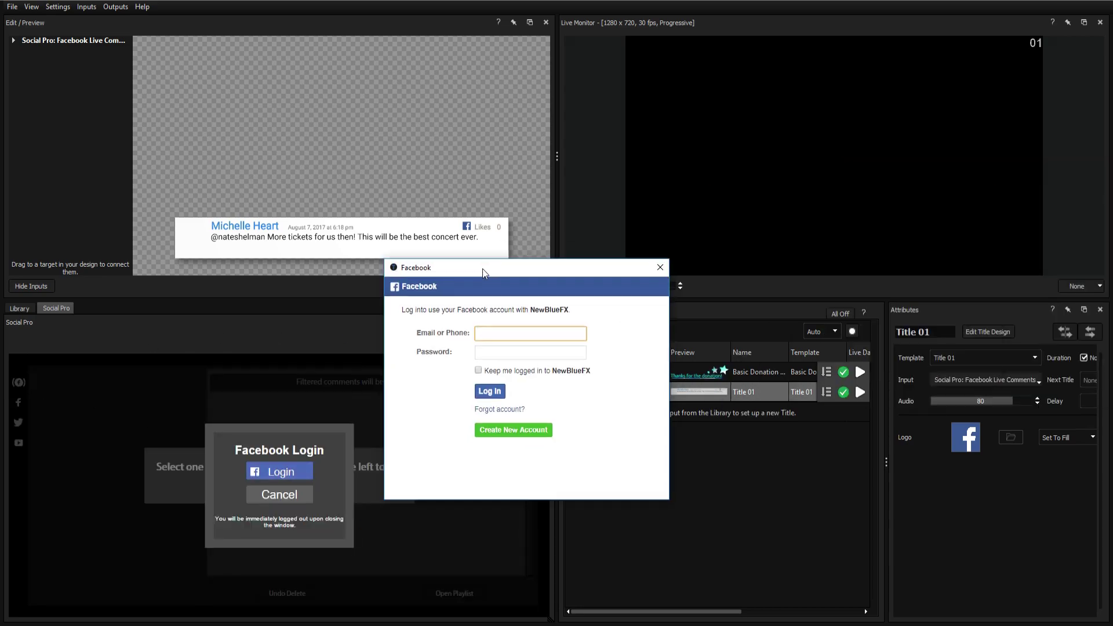
pyautogui.write('NewBlueFX')
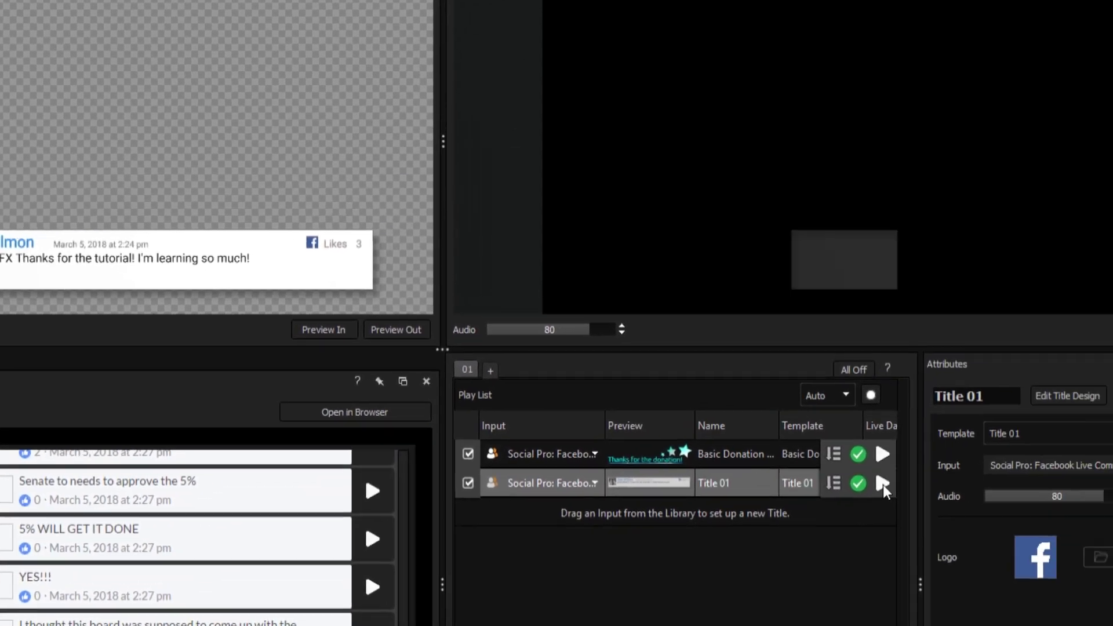
pyautogui.click(883, 484)
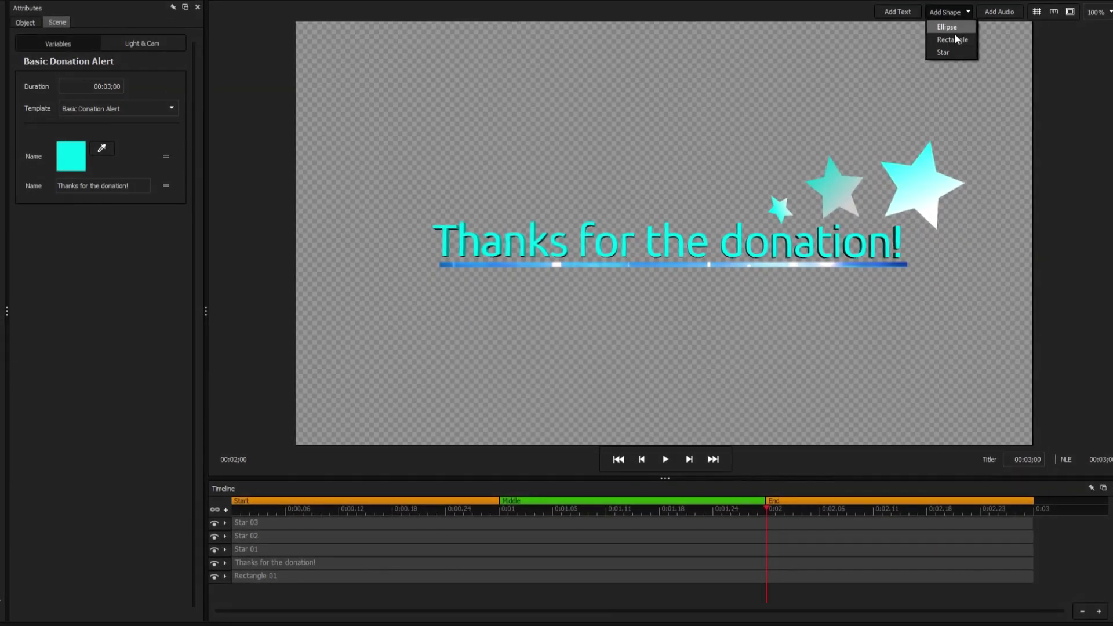
# Step: Add a rectangle to the donation alert, fill it with the image flare large.png and enlarge it to nearly three times its size
pyautogui.click(953, 38)
pyautogui.click(87, 163)
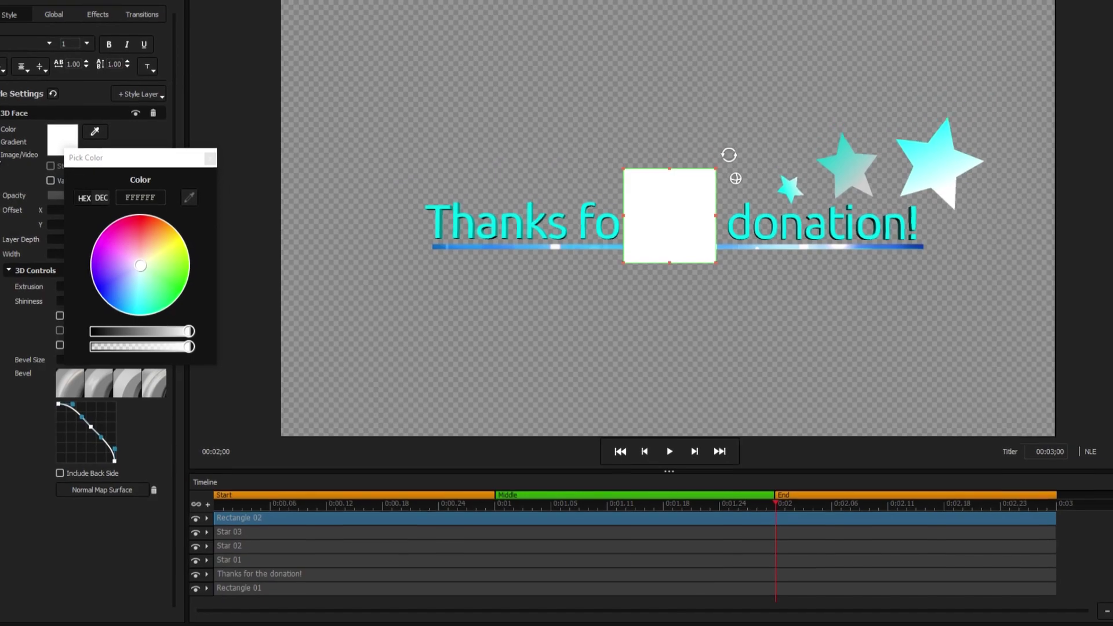
pyautogui.click(62, 174)
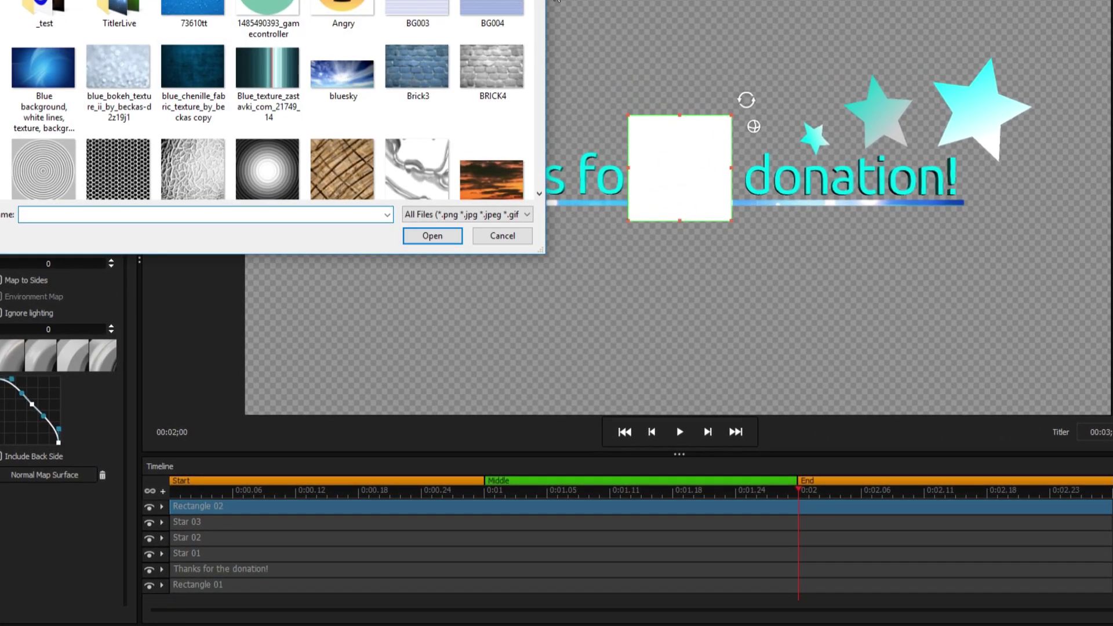
pyautogui.scroll(-4, 282, 147)
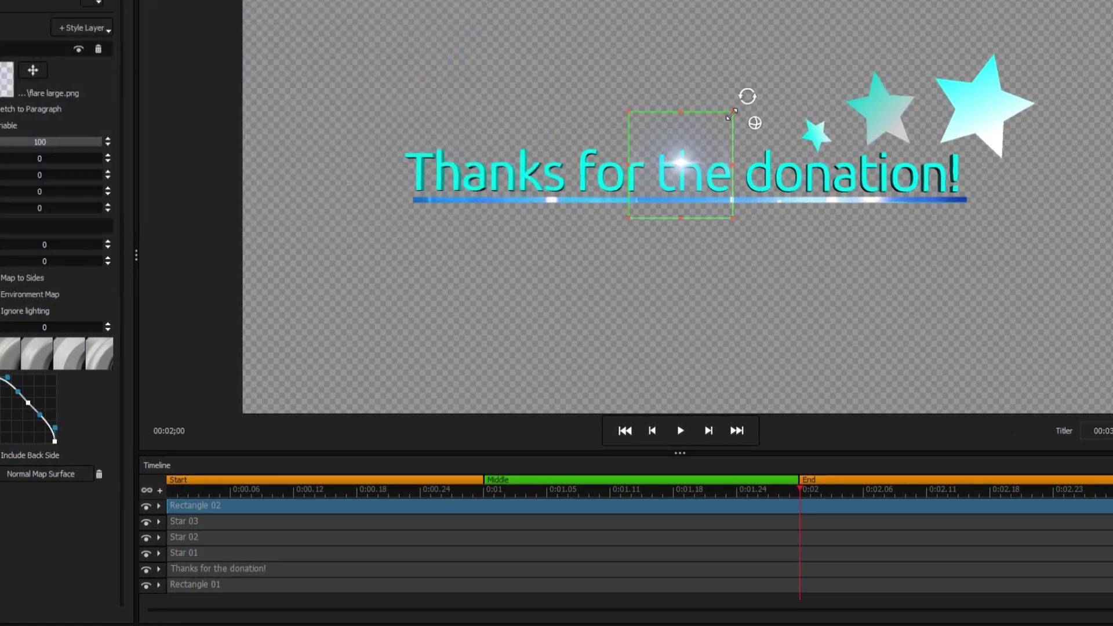
pyautogui.moveTo(733, 112); pyautogui.dragTo(871, 51)
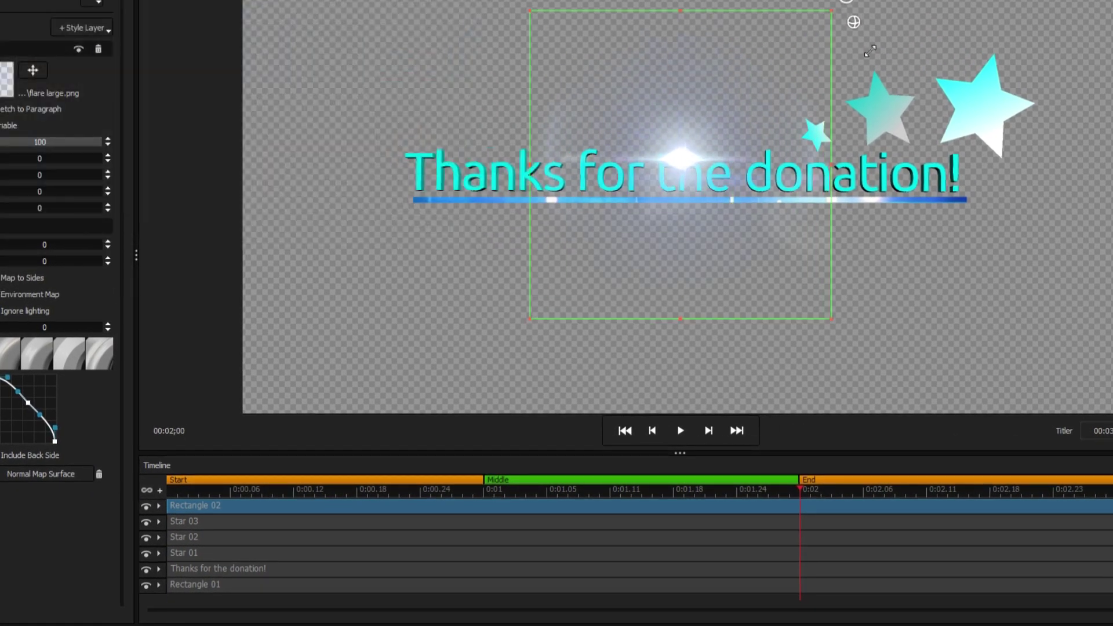
# Step: Trim the flare rectangle to about 1.1 seconds and move it beneath Rectangle 01 in the timeline, starting near 0:01.06
pyautogui.moveTo(205, 505); pyautogui.dragTo(404, 505)
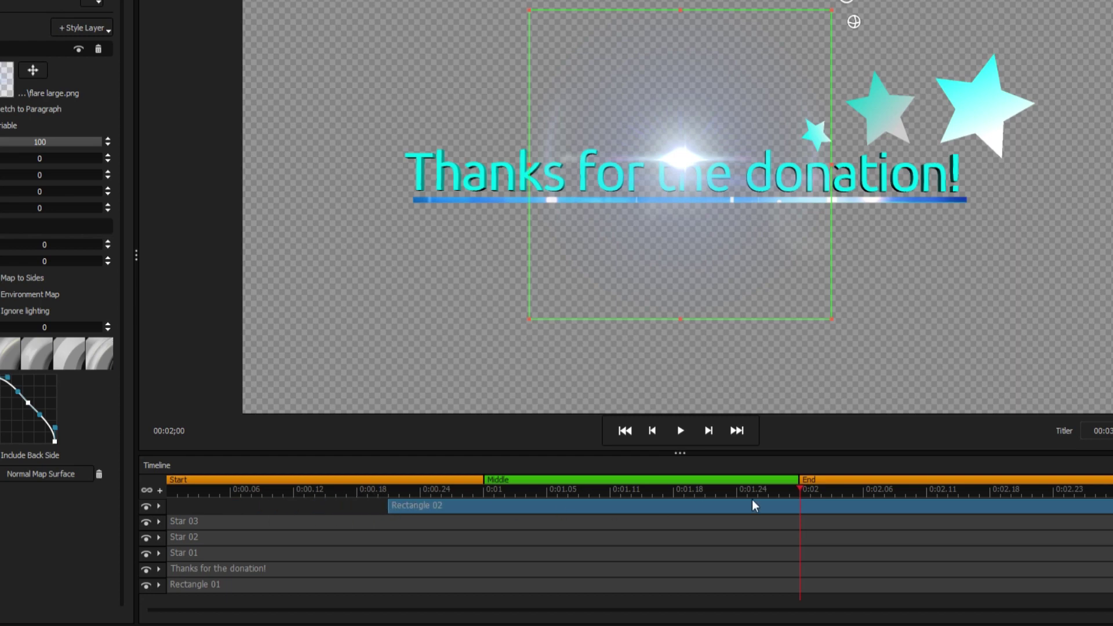
pyautogui.moveTo(1109, 502); pyautogui.dragTo(740, 519)
pyautogui.moveTo(642, 522); pyautogui.dragTo(831, 596)
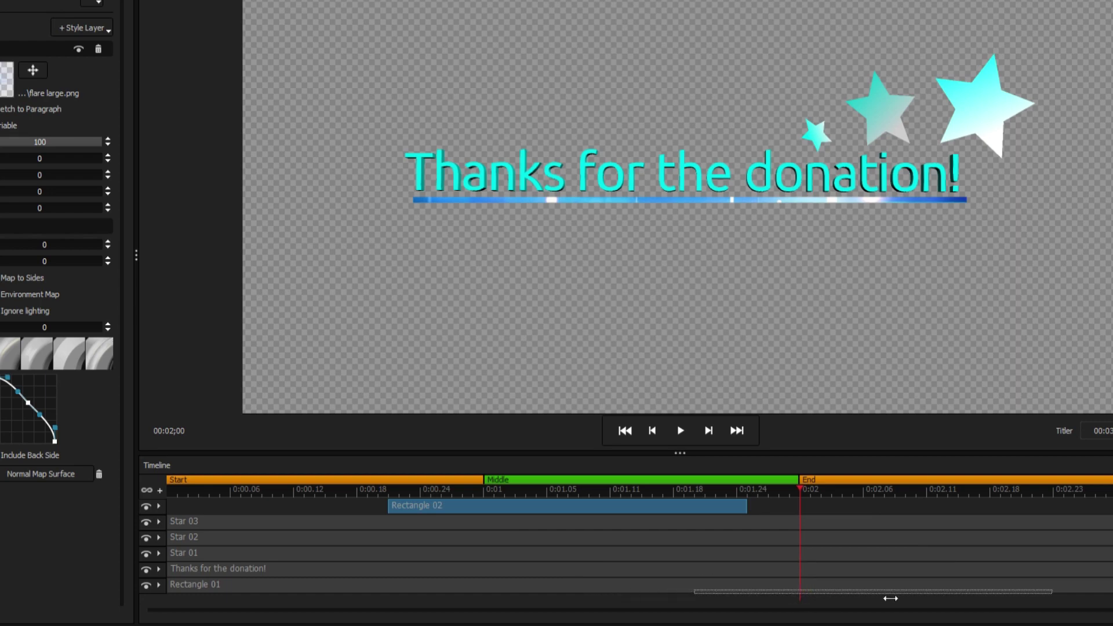
pyautogui.moveTo(920, 599); pyautogui.dragTo(757, 601)
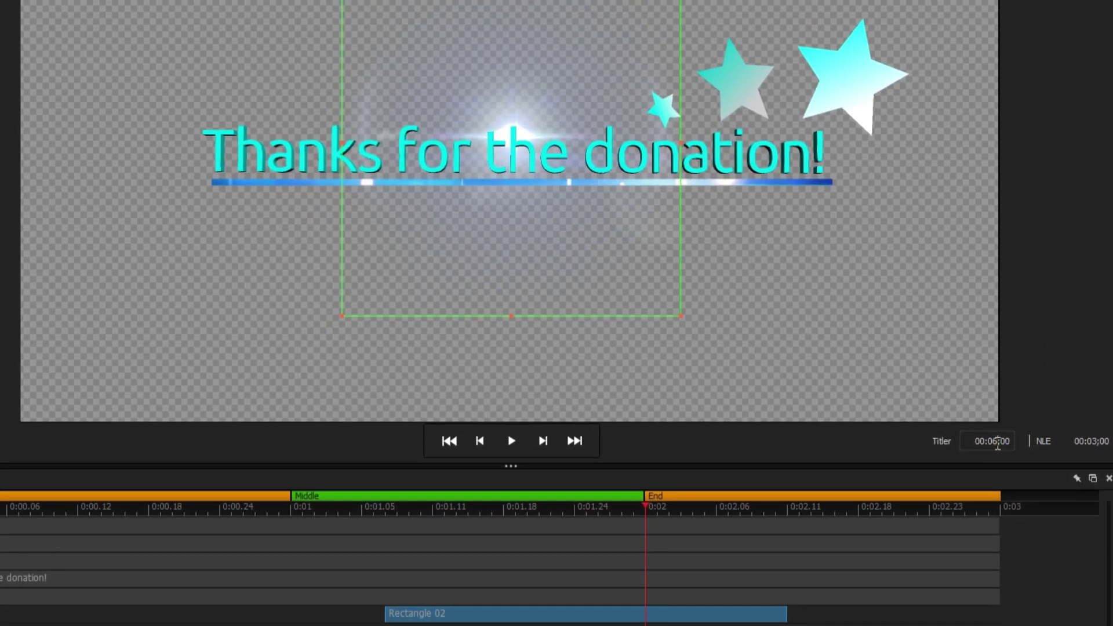
# Step: Set the donation title's duration to 00:06;00 and extend the three stars, the text and Rectangle 01 to its end
pyautogui.press('Return')
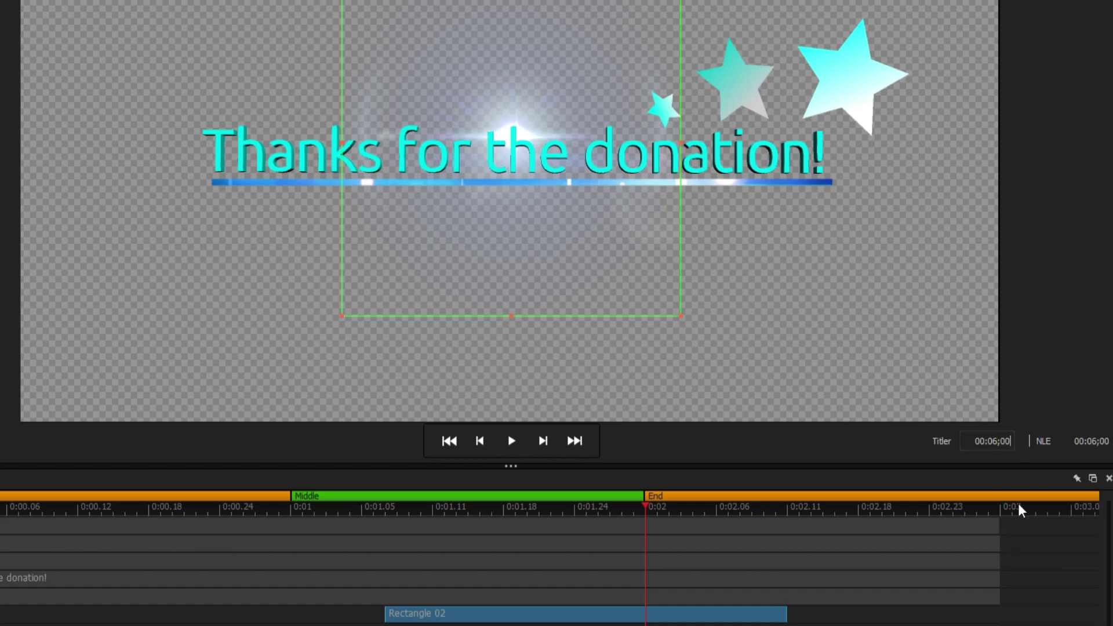
pyautogui.scroll(-3, 1018, 510)
pyautogui.moveTo(432, 525); pyautogui.dragTo(939, 531)
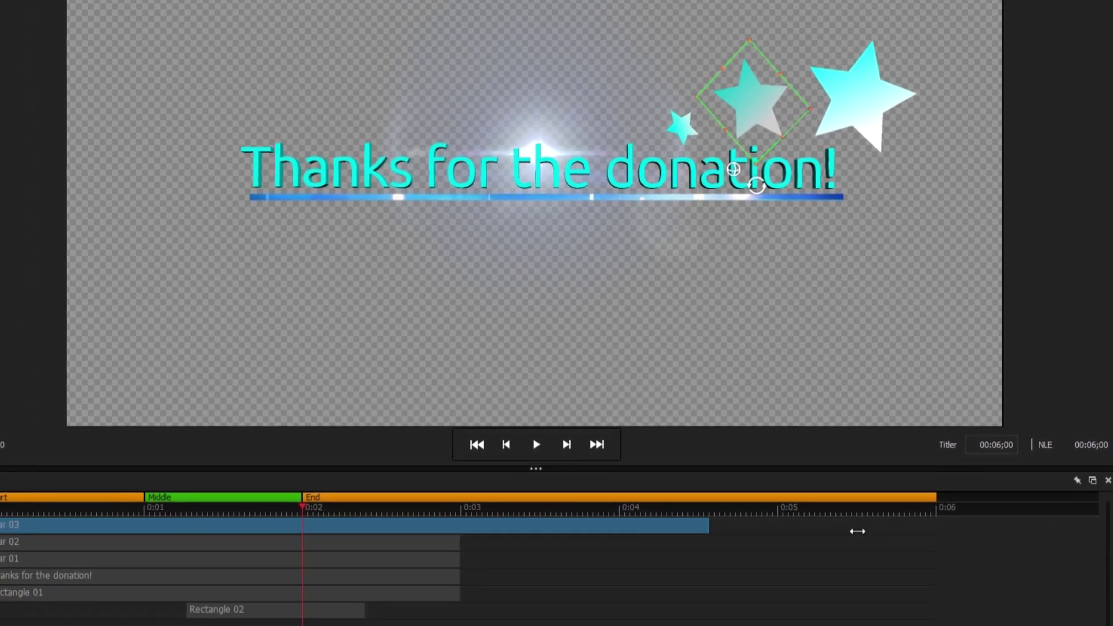
pyautogui.moveTo(460, 543); pyautogui.dragTo(942, 546)
pyautogui.moveTo(460, 559); pyautogui.dragTo(945, 556)
pyautogui.moveTo(460, 576); pyautogui.dragTo(968, 577)
pyautogui.click(456, 595)
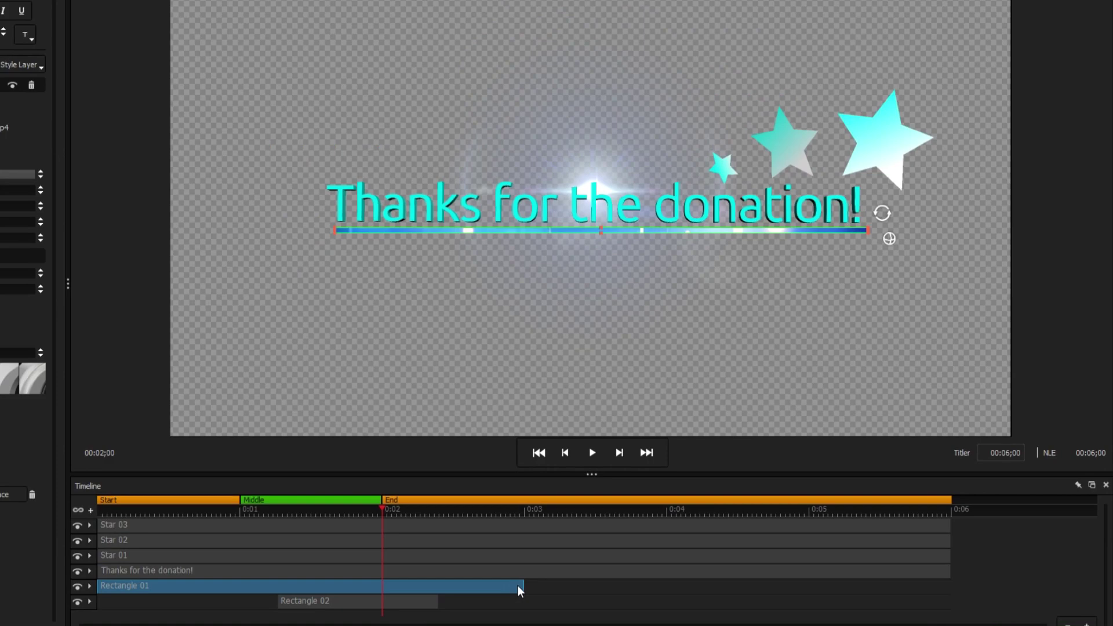
pyautogui.moveTo(522, 586); pyautogui.dragTo(951, 587)
# Step: Stretch the flare rectangle in the timeline to run from about 0:00.27 to about 0:05.09
pyautogui.click(338, 602)
pyautogui.moveTo(437, 602); pyautogui.dragTo(571, 602)
pyautogui.moveTo(279, 602); pyautogui.dragTo(226, 603)
pyautogui.moveTo(571, 602); pyautogui.dragTo(849, 606)
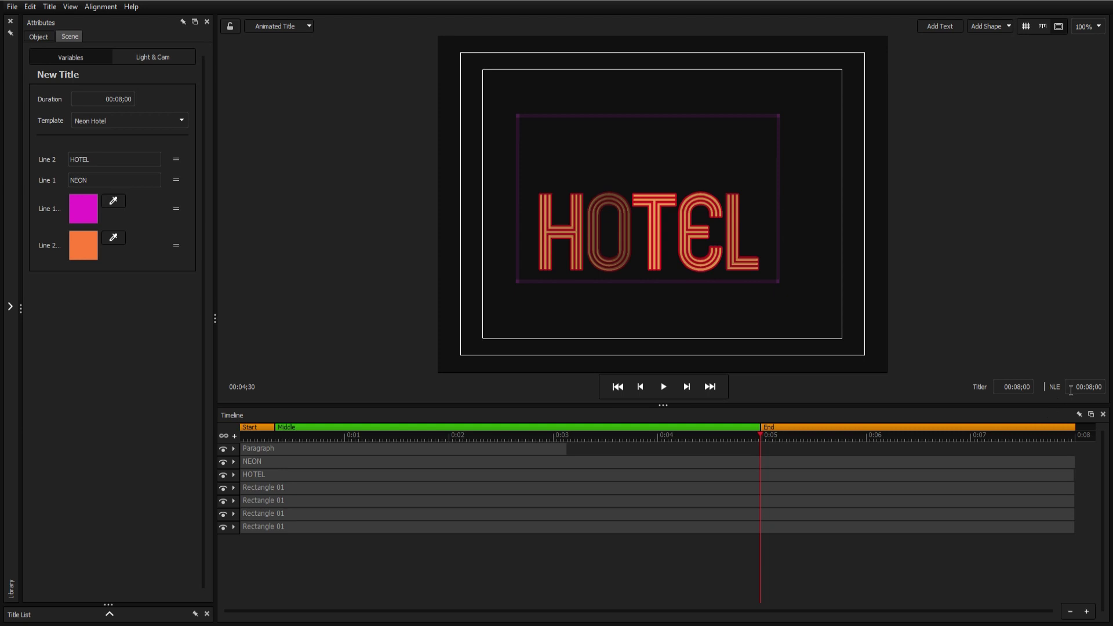
# Step: Examine the Neon Hotel title's NLE duration and its New Title clip in the Premiere Pro sequence
pyautogui.click(1088, 387)
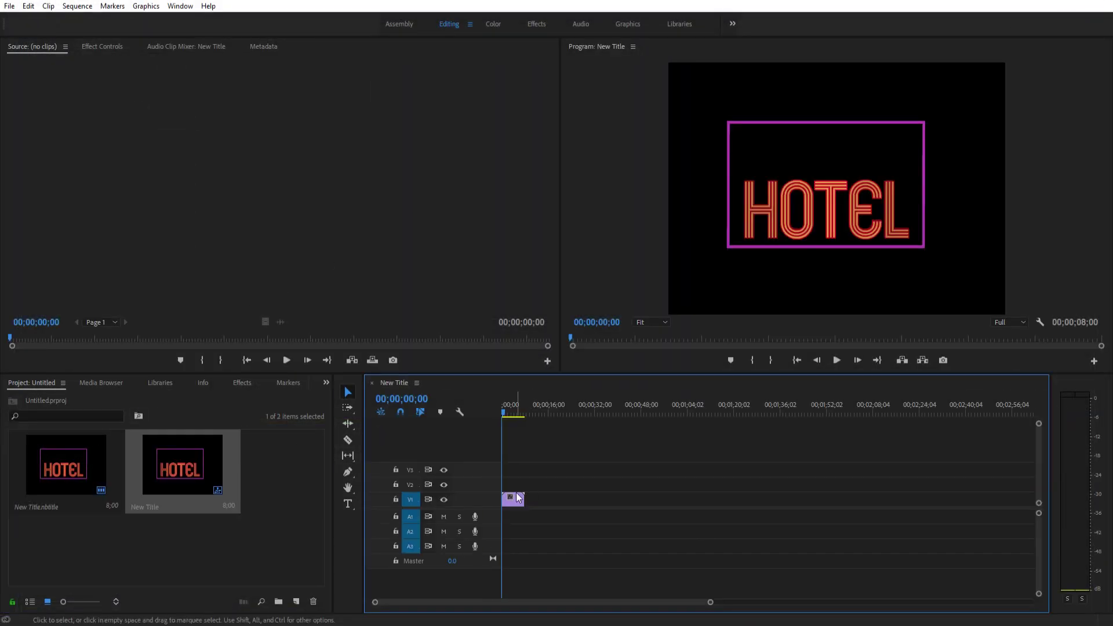
pyautogui.press('=')
pyautogui.press('=')
pyautogui.press('=')
pyautogui.press('=')
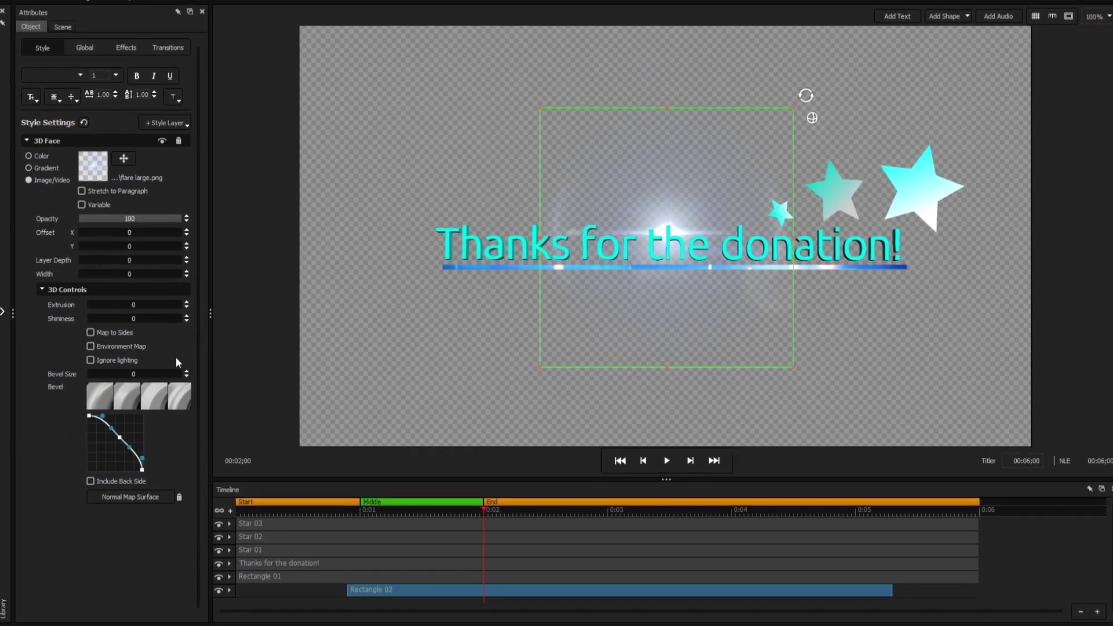
# Step: Extend the opening Fade Ins of Rectangle 01 and the three stars to about 0:02, and start Star 03's and Star 02's closing fades near 0:04
pyautogui.click(12, 317)
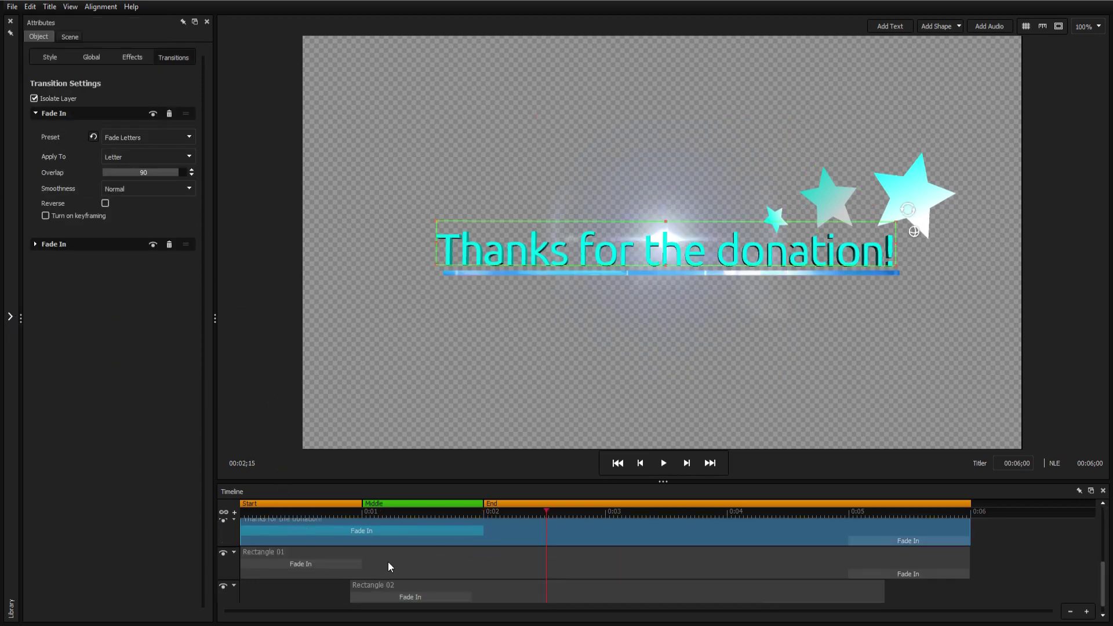
pyautogui.moveTo(363, 566); pyautogui.dragTo(484, 563)
pyautogui.scroll(1, 476, 562)
pyautogui.moveTo(363, 533); pyautogui.dragTo(483, 533)
pyautogui.scroll(2, 476, 553)
pyautogui.moveTo(362, 569); pyautogui.dragTo(486, 569)
pyautogui.moveTo(363, 537); pyautogui.dragTo(492, 538)
pyautogui.moveTo(849, 547); pyautogui.dragTo(729, 551)
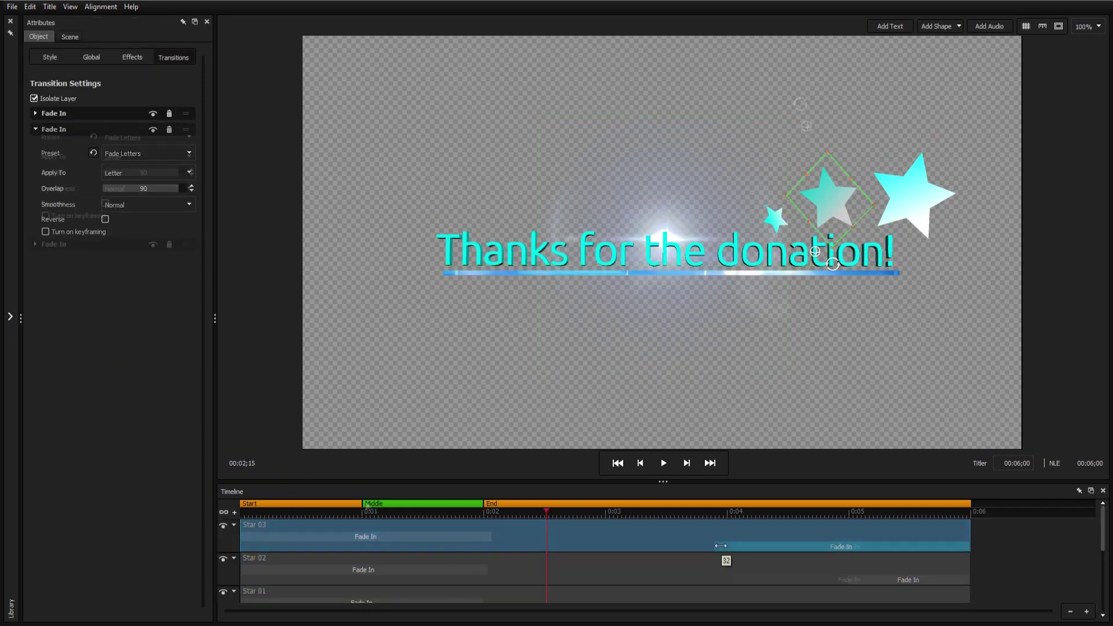
pyautogui.click(848, 580)
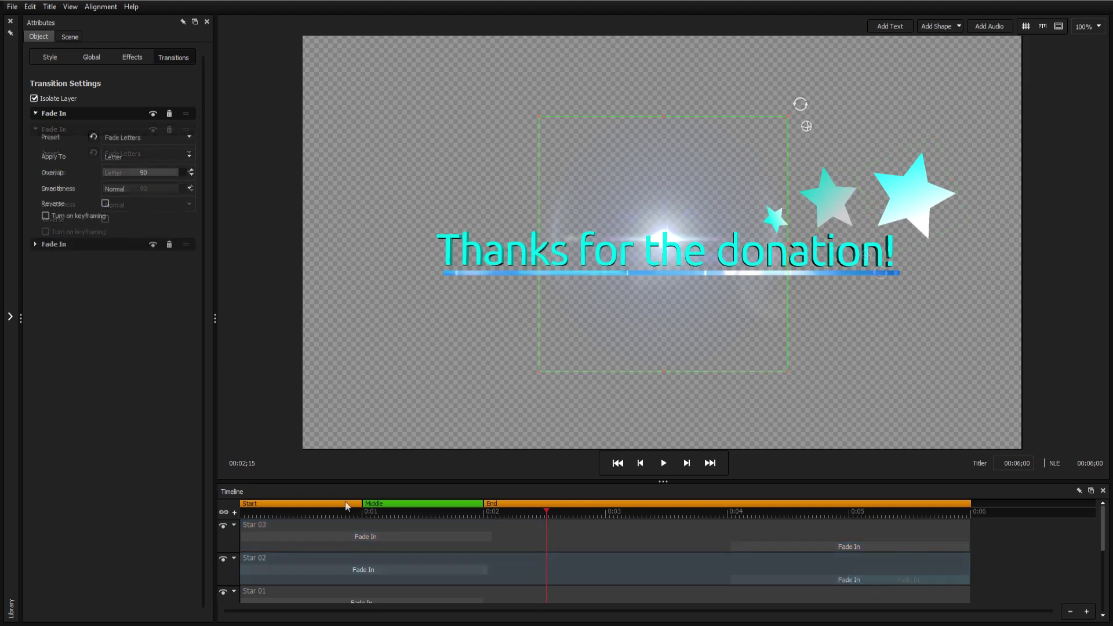
# Step: Adjust the timeline markers so the Middle section runs from about 0:02 to about 0:04
pyautogui.click(259, 512)
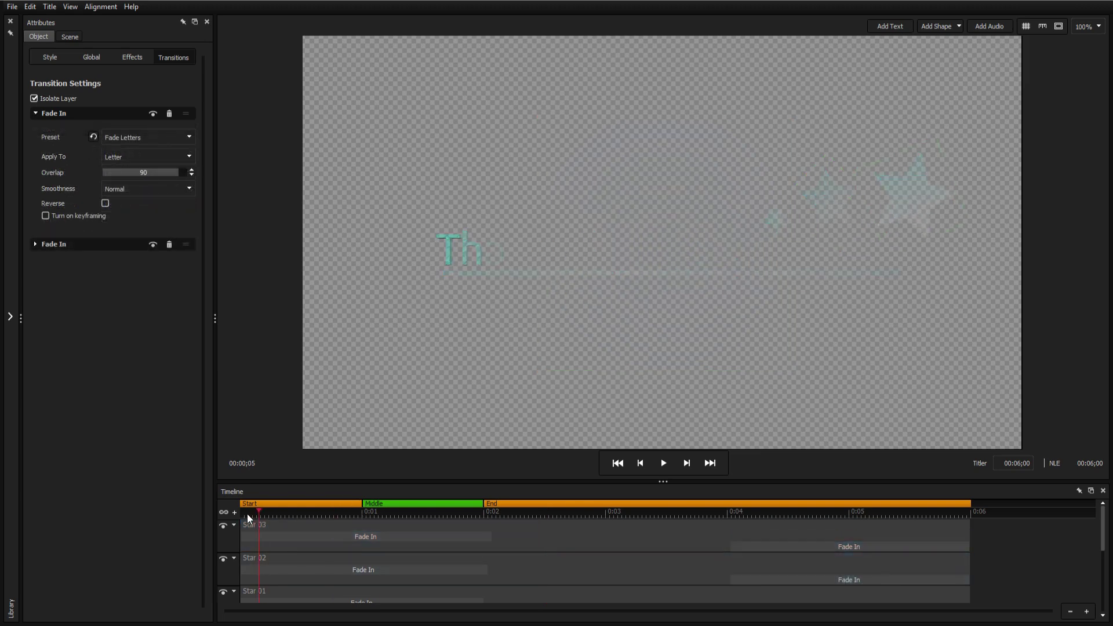
pyautogui.moveTo(280, 516); pyautogui.dragTo(336, 526)
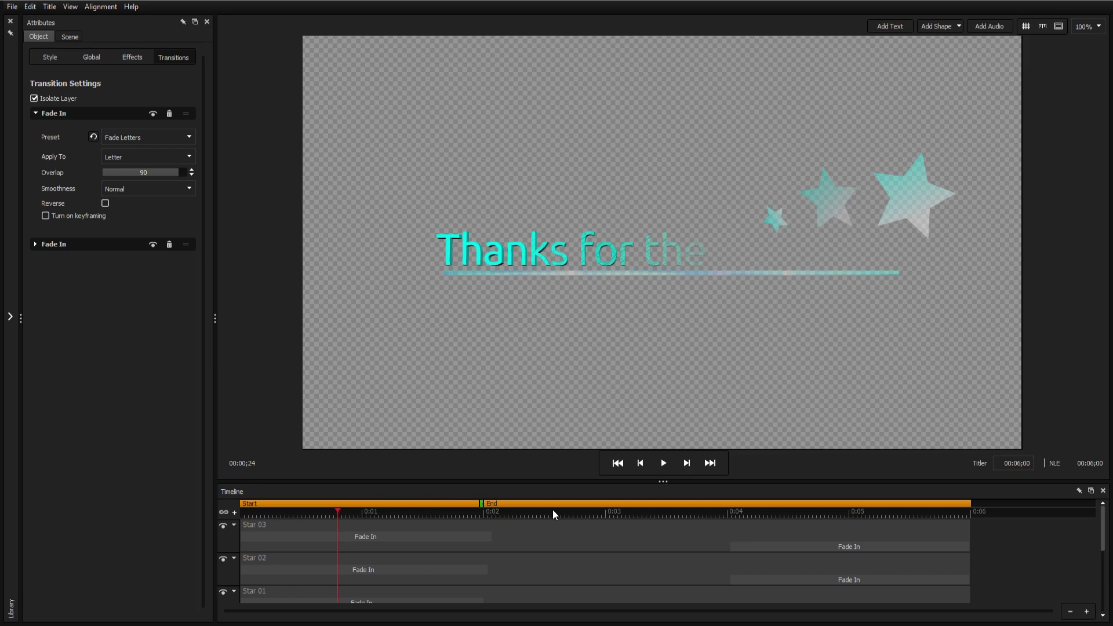
pyautogui.moveTo(483, 504); pyautogui.dragTo(616, 505)
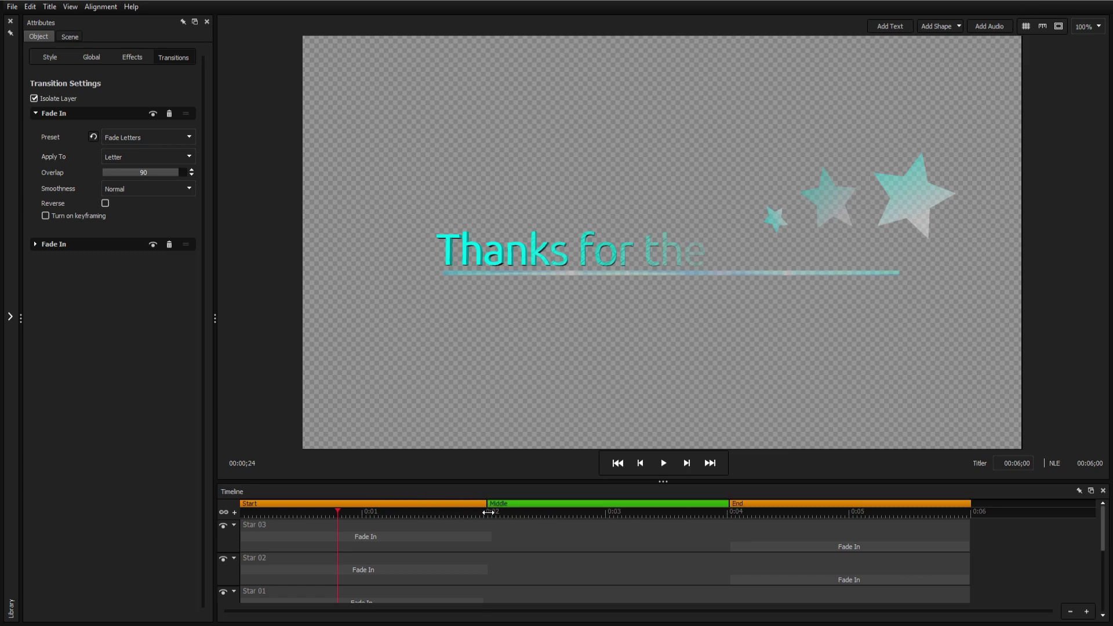
# Step: Play the donation title from the start, pausing at the end of the Middle section before resuming into the End section
pyautogui.moveTo(352, 518); pyautogui.dragTo(525, 527)
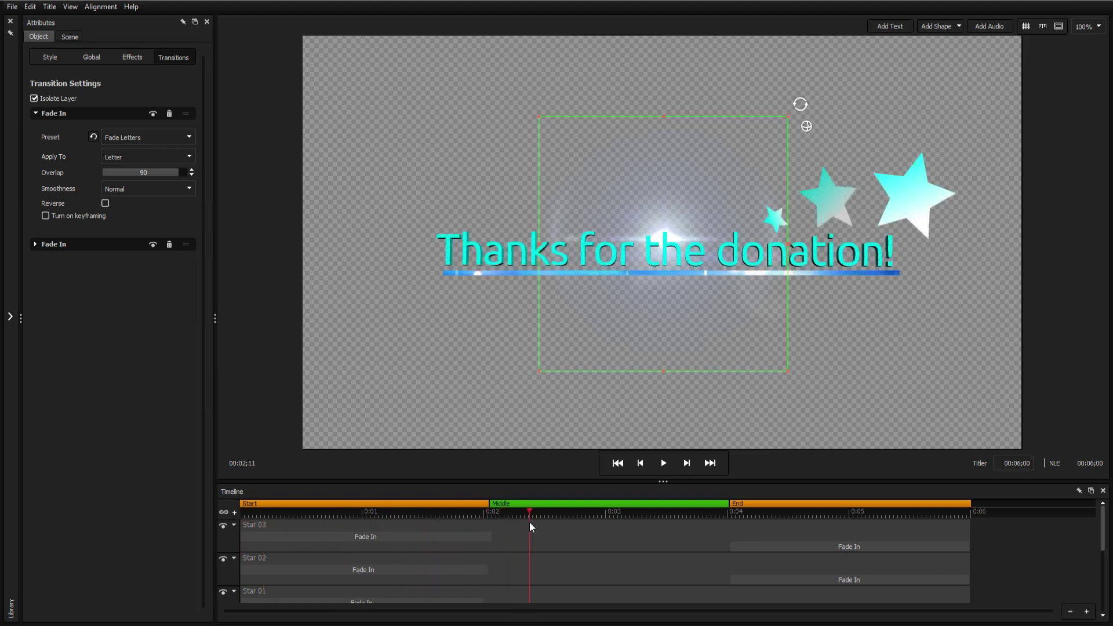
pyautogui.moveTo(530, 527); pyautogui.dragTo(528, 526)
pyautogui.moveTo(234, 525); pyautogui.dragTo(233, 521)
pyautogui.click(663, 464)
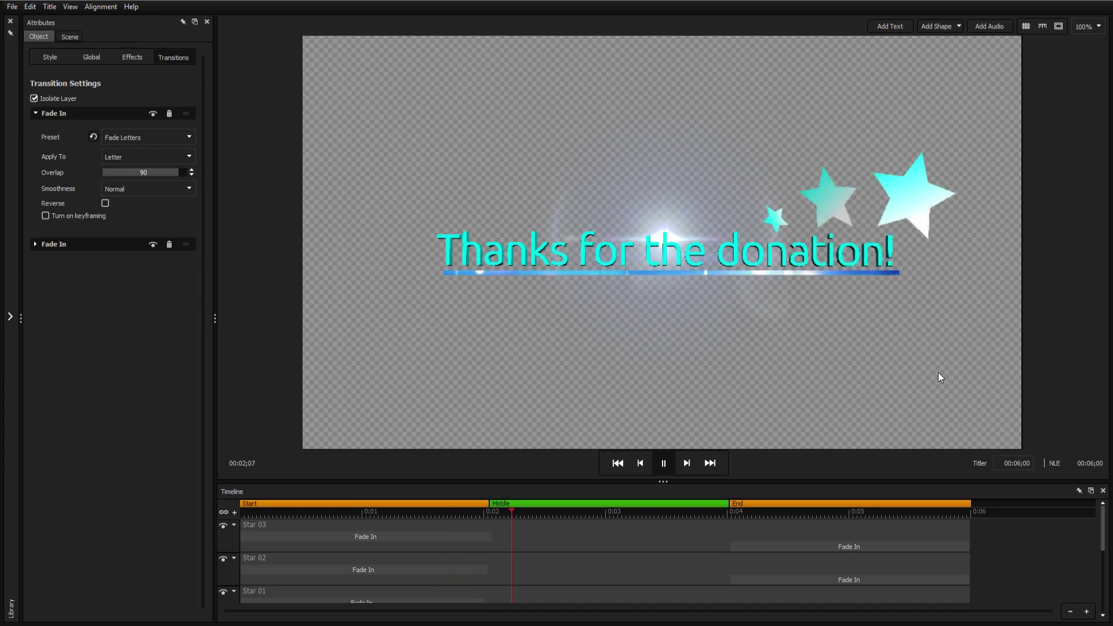
pyautogui.press('space')
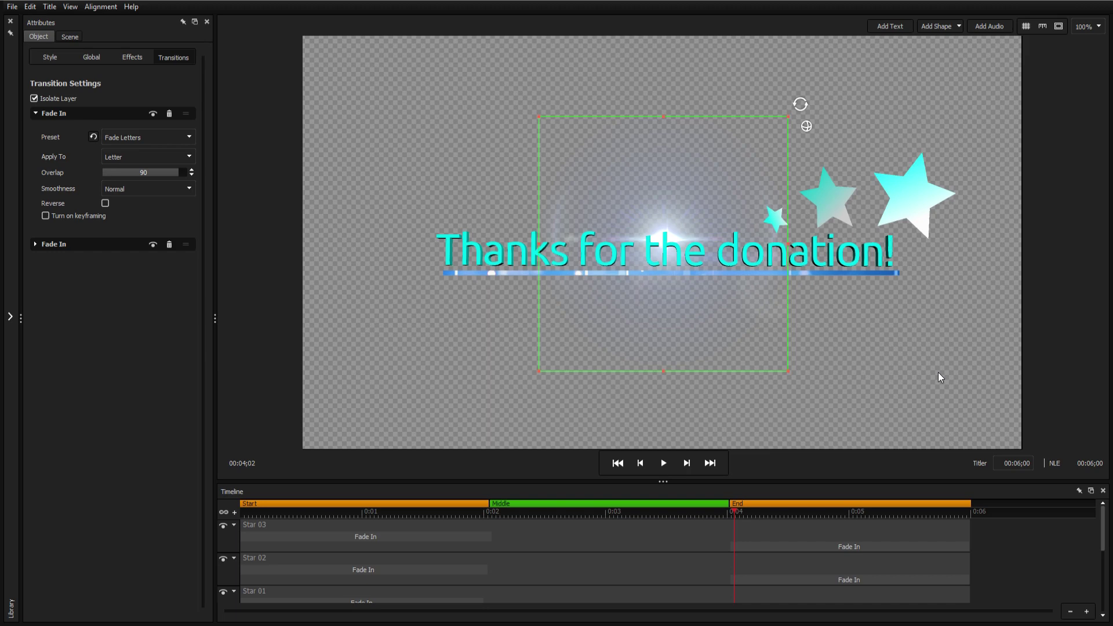
pyautogui.press('space')
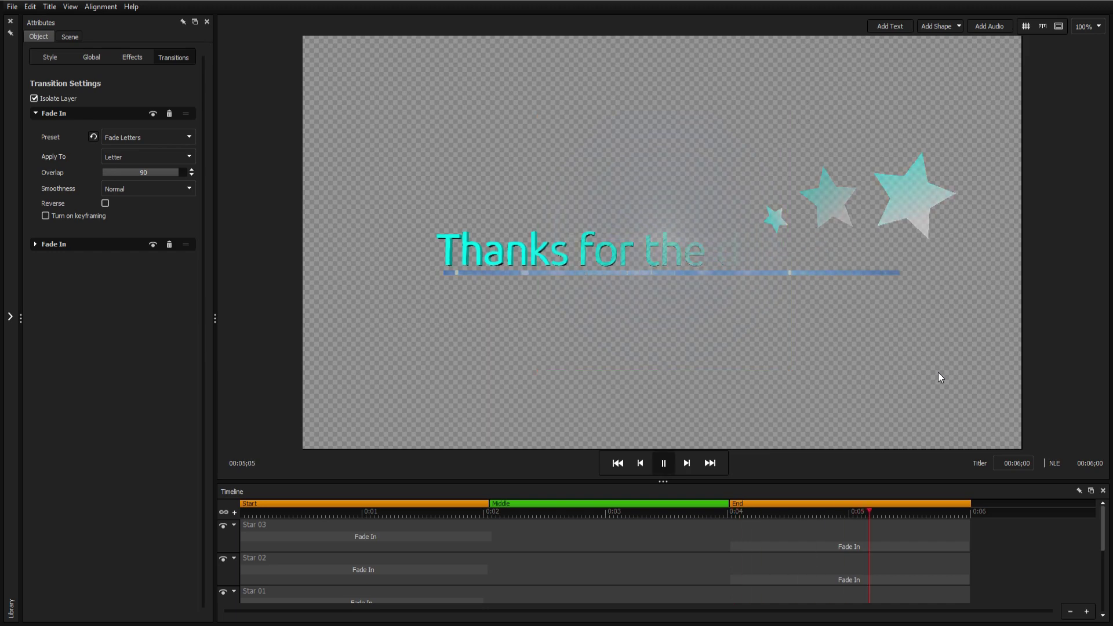
# Step: Scrub through the End section of the donation title to examine how its elements fade out
pyautogui.click(810, 511)
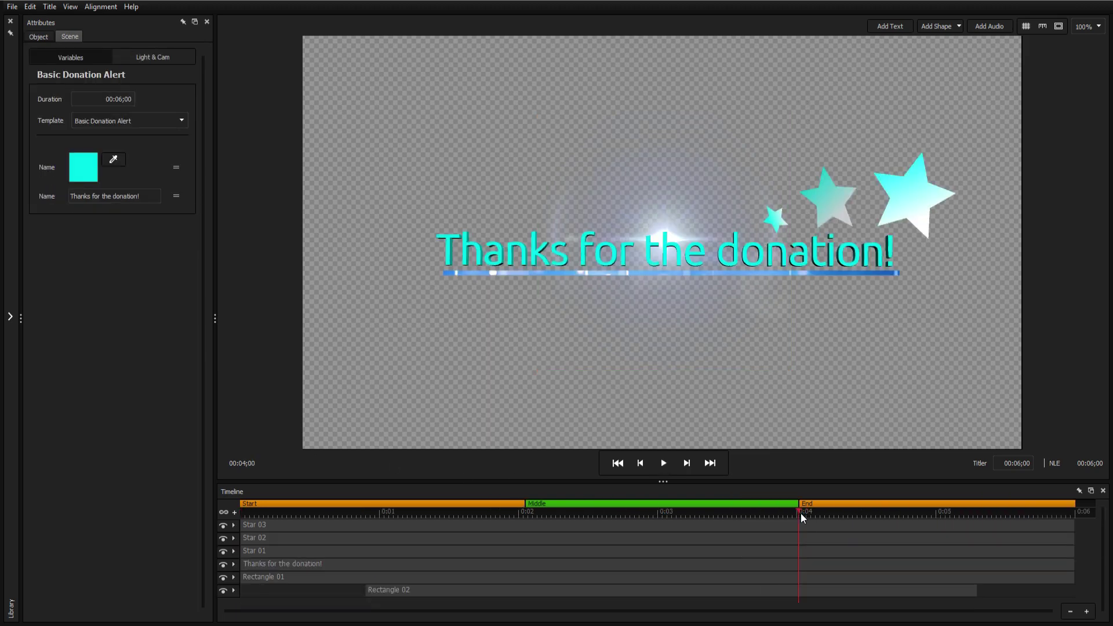
pyautogui.moveTo(832, 514); pyautogui.dragTo(1075, 525)
pyautogui.click(858, 520)
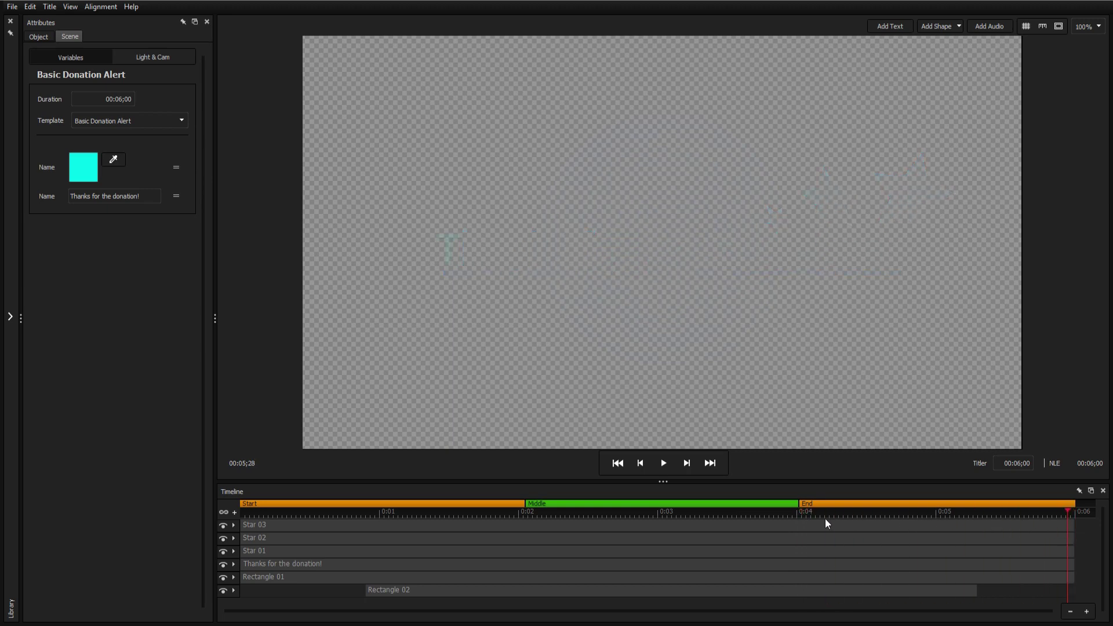
pyautogui.moveTo(805, 522); pyautogui.dragTo(748, 500)
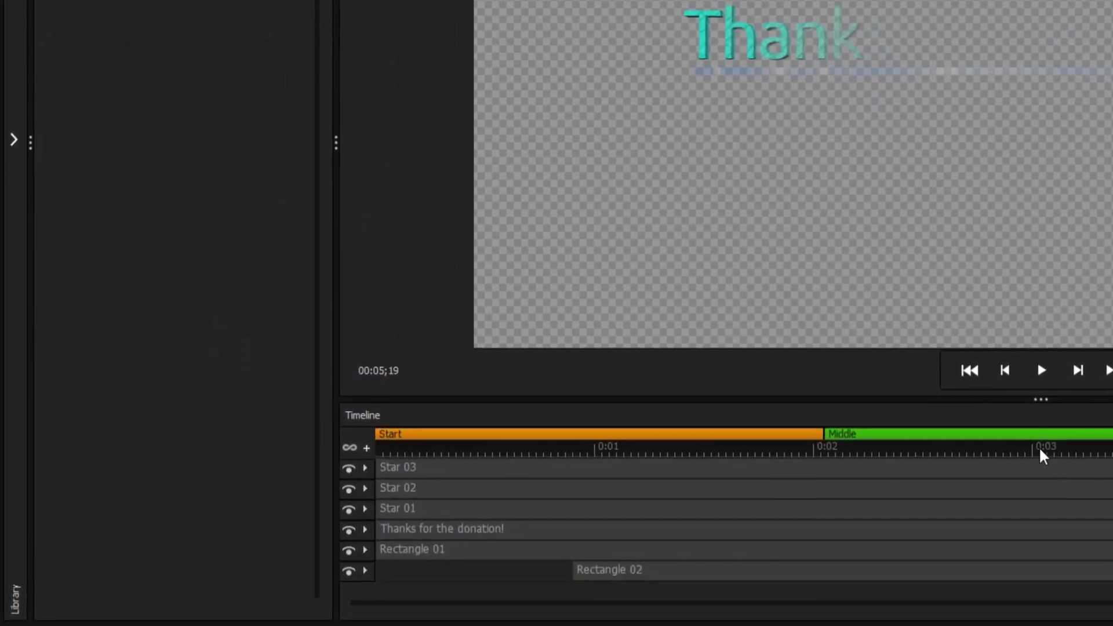
# Step: Move the start of the Marker 4 section to about 0:04 and the start of the End section to about 0:05
pyautogui.click(1036, 451)
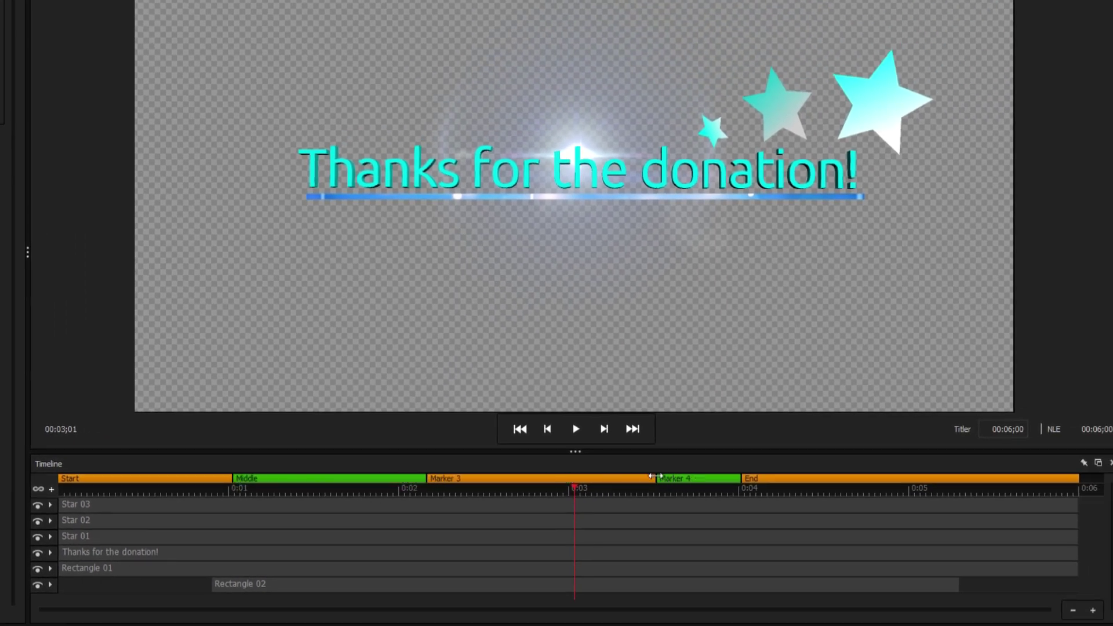
pyautogui.moveTo(656, 476); pyautogui.dragTo(614, 477)
pyautogui.moveTo(741, 478); pyautogui.dragTo(926, 478)
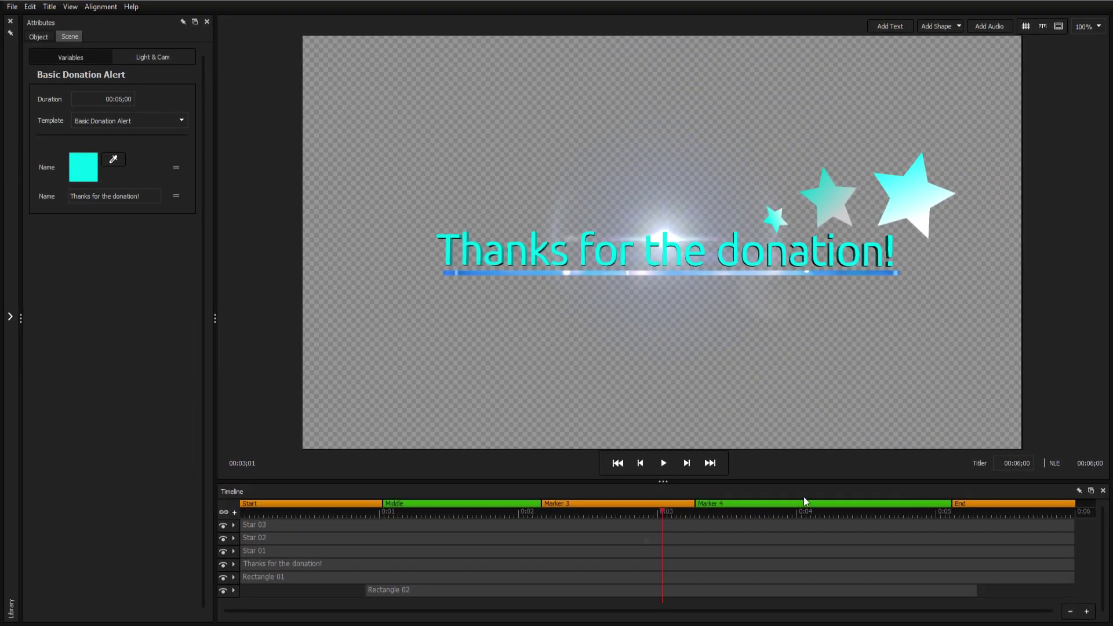
# Step: Group the three star layers in the timeline
pyautogui.click(644, 556)
pyautogui.keyDown('shift'); pyautogui.click(635, 524); pyautogui.keyUp('shift')
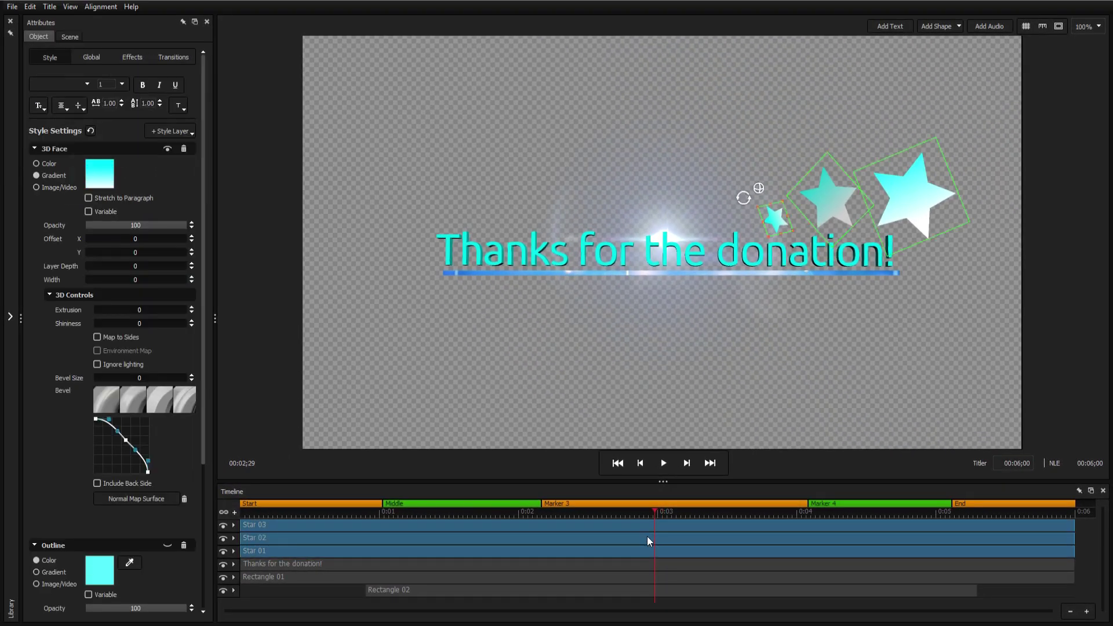
pyautogui.rightClick(647, 525)
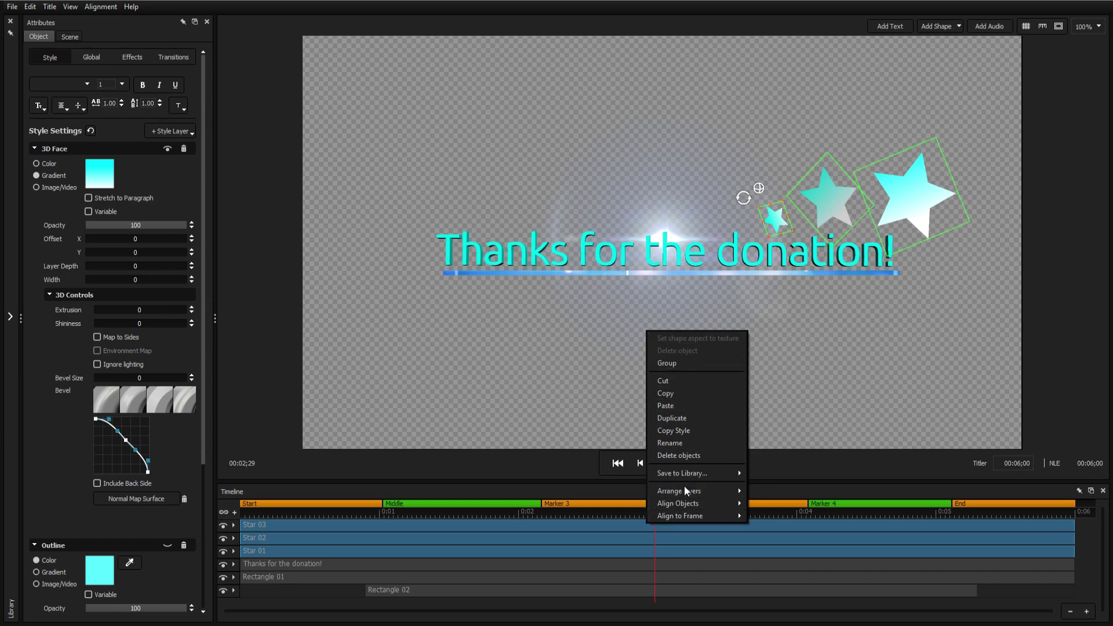
pyautogui.click(677, 364)
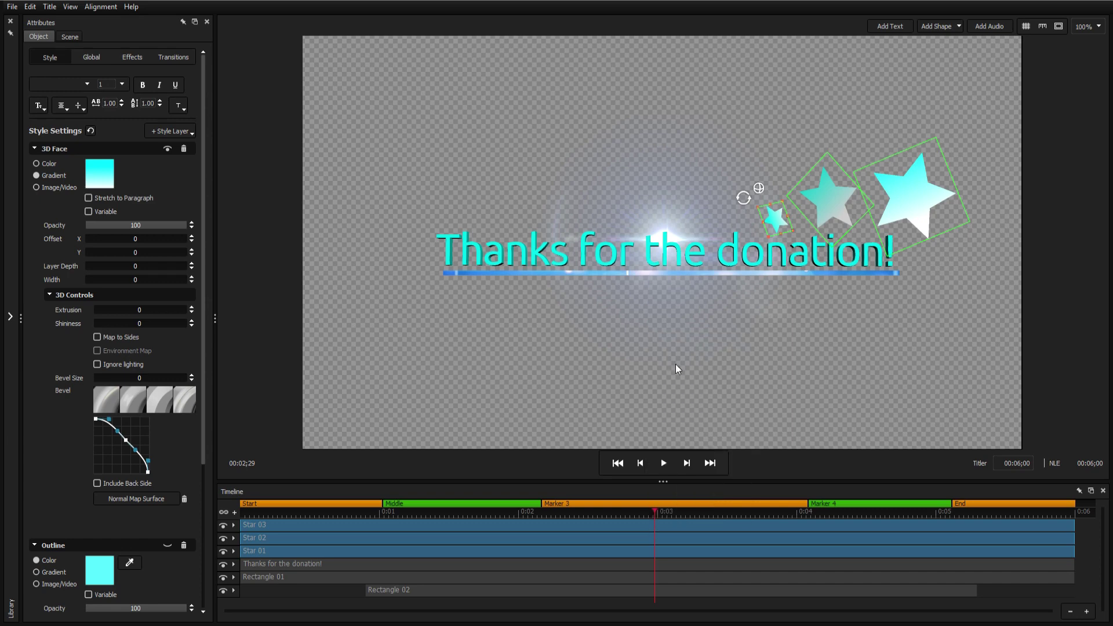
# Step: Align the donation text and Rectangle 01 together to the frame
pyautogui.click(628, 554)
pyautogui.keyDown('ctrl'); pyautogui.click(632, 565); pyautogui.keyUp('ctrl')
pyautogui.rightClick(633, 549)
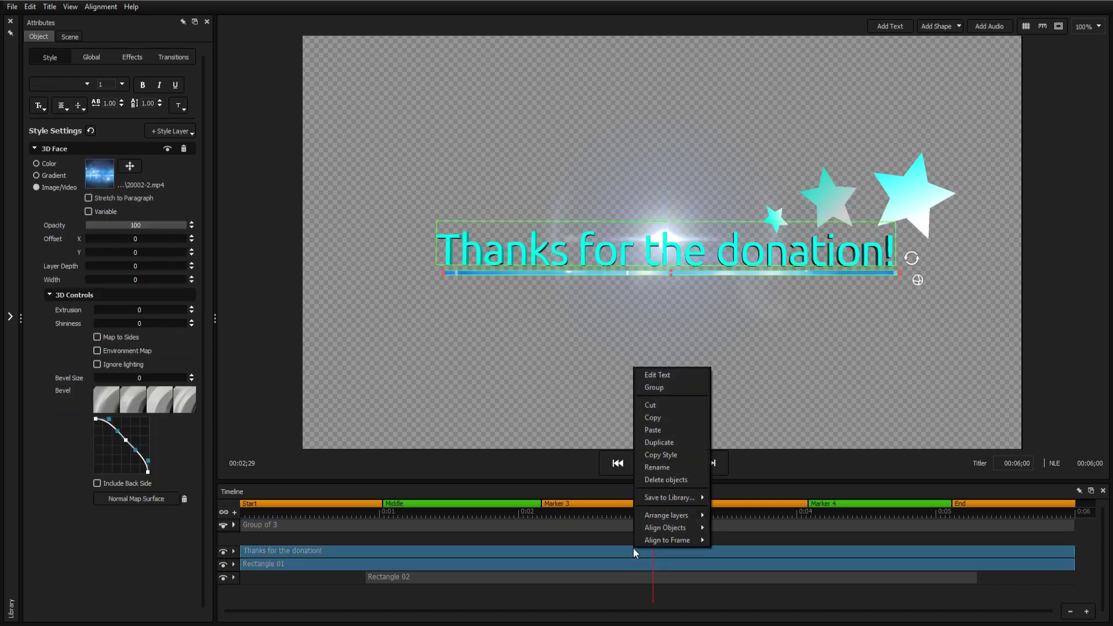
pyautogui.moveTo(672, 539)
pyautogui.click(757, 541)
# Step: Rename the Rectangle 02 layer as Flare
pyautogui.rightClick(405, 577)
pyautogui.click(446, 500)
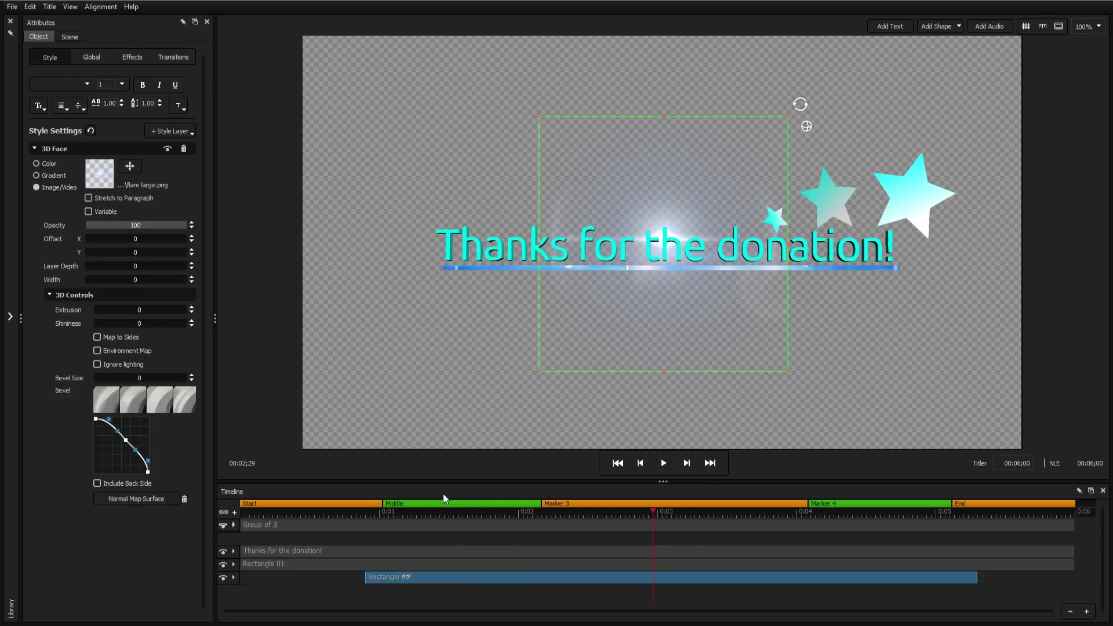
pyautogui.write('Flare')
# Step: Toggle the visibility of the star group, the donation text, Rectangle 01 and the Flare layer
pyautogui.click(224, 525)
pyautogui.click(224, 525)
pyautogui.click(223, 551)
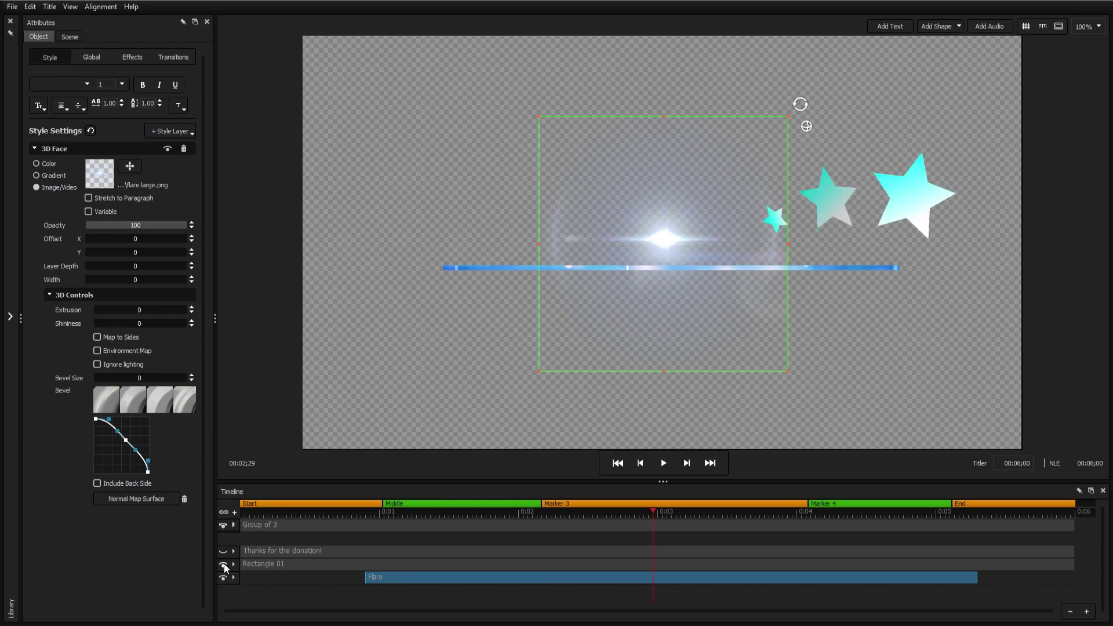
pyautogui.click(223, 564)
pyautogui.click(223, 577)
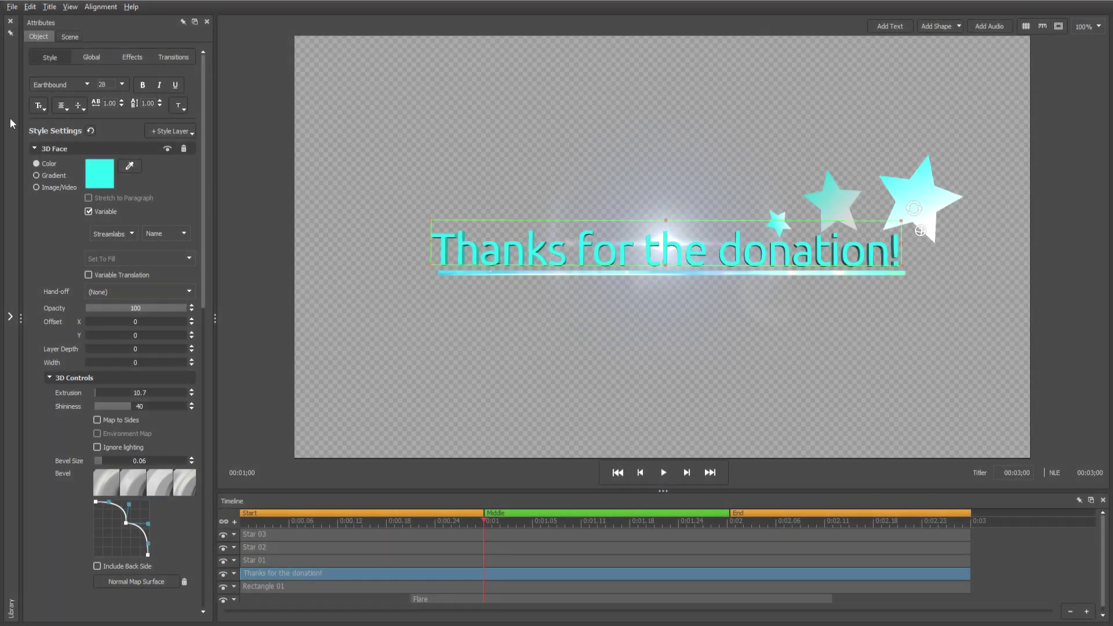
# Step: Open the Fly Past transitions in the library and preview several of them on the donation text
pyautogui.click(10, 118)
pyautogui.click(102, 26)
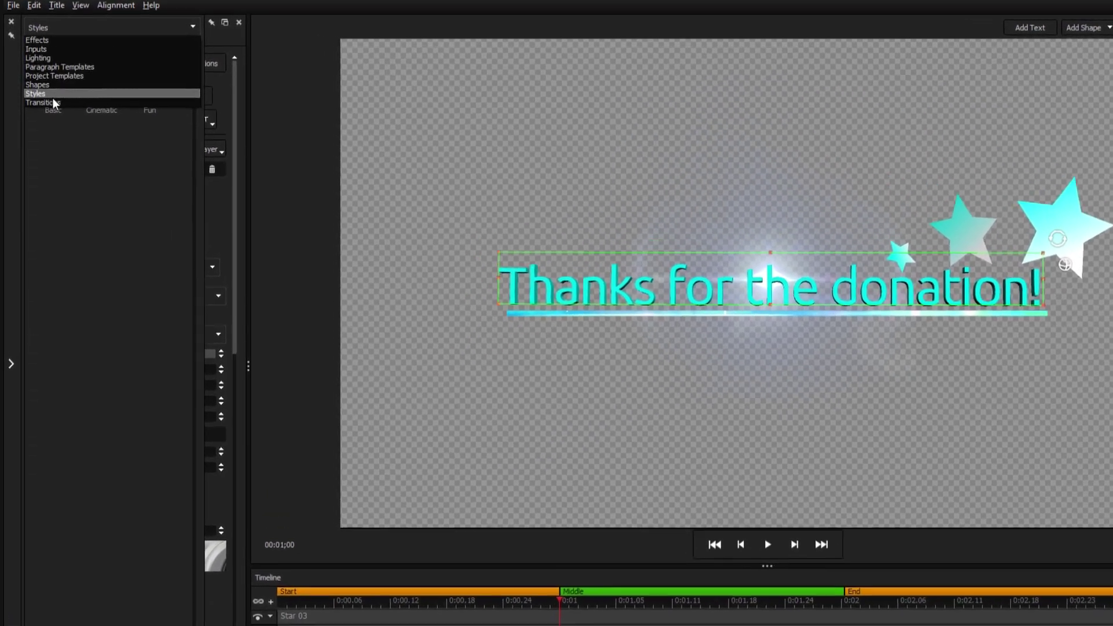
pyautogui.click(51, 90)
pyautogui.click(60, 93)
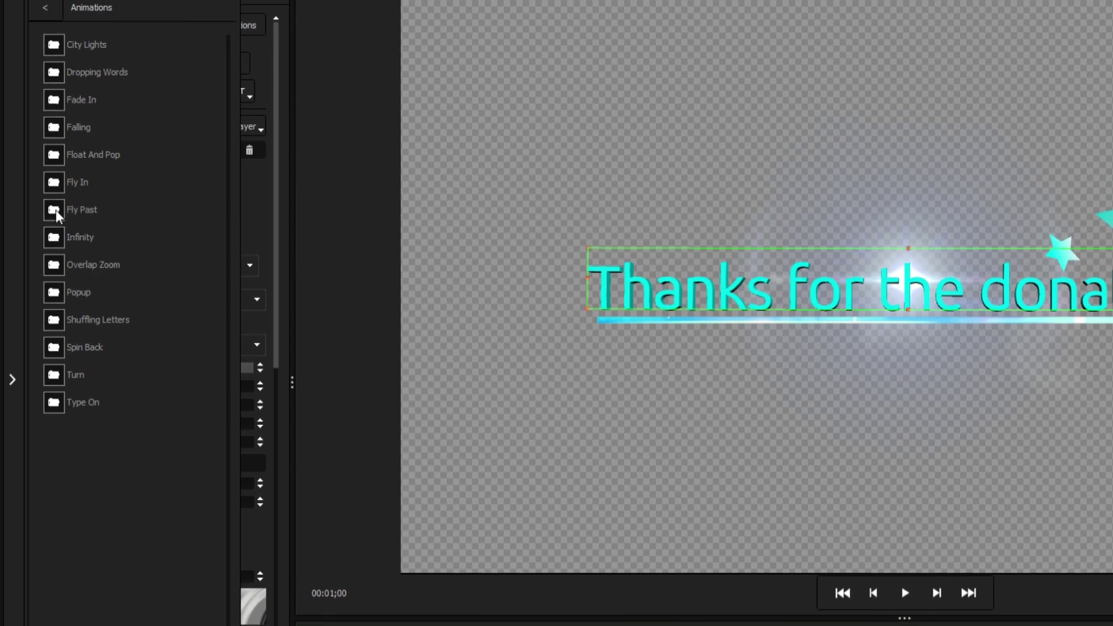
pyautogui.click(55, 235)
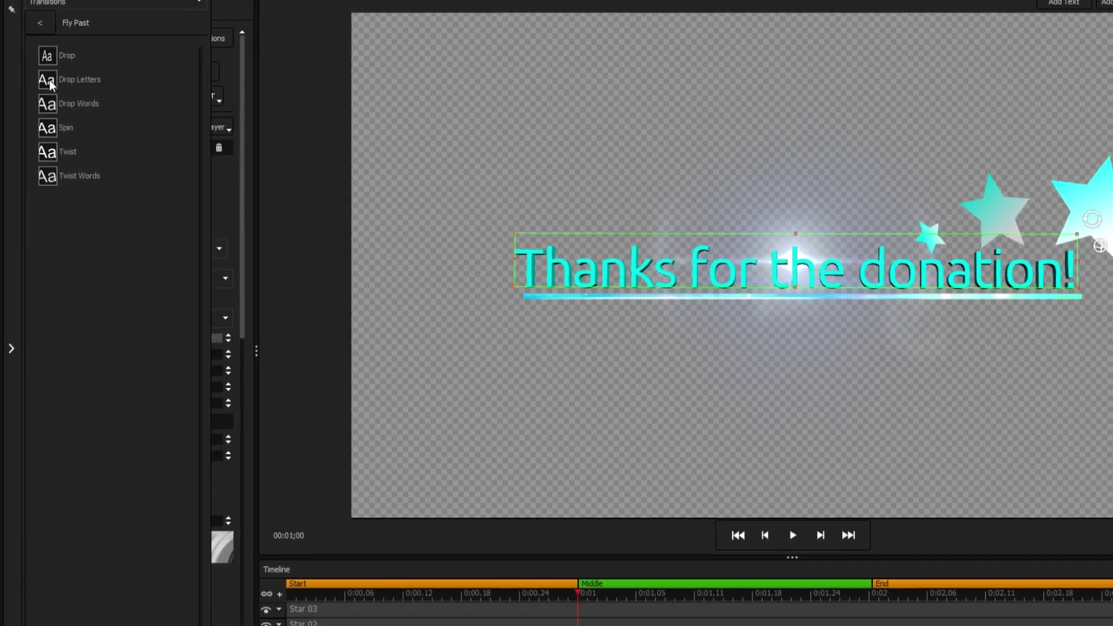
pyautogui.moveTo(56, 75)
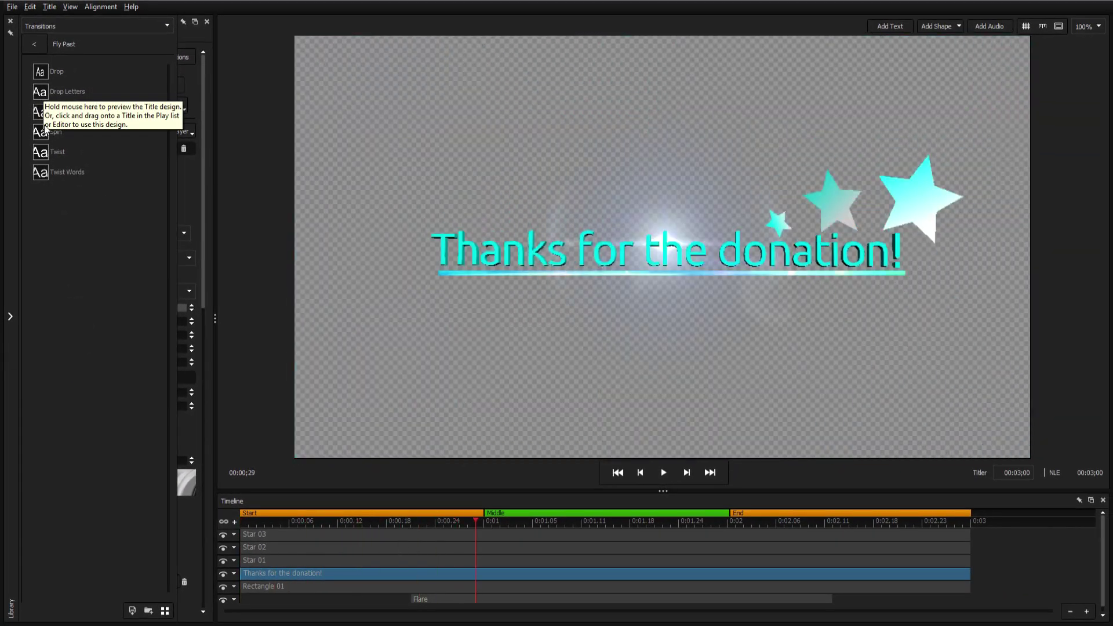
pyautogui.moveTo(41, 139)
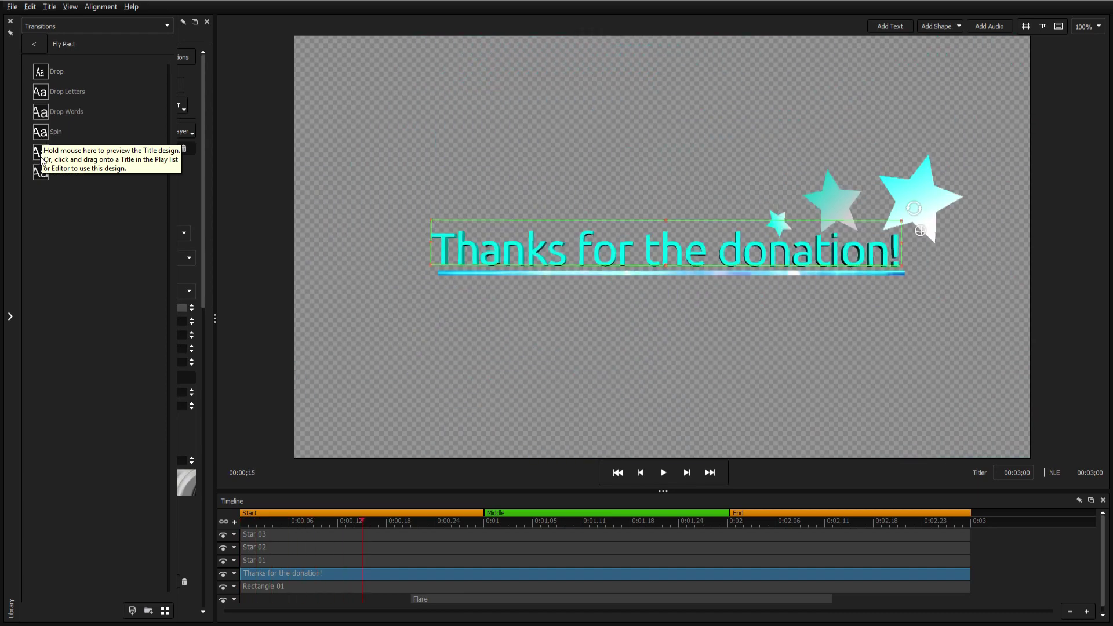
pyautogui.moveTo(42, 161)
# Step: Apply the Stealth Letters transition from the Turn animations to the start of the donation text layer
pyautogui.click(39, 44)
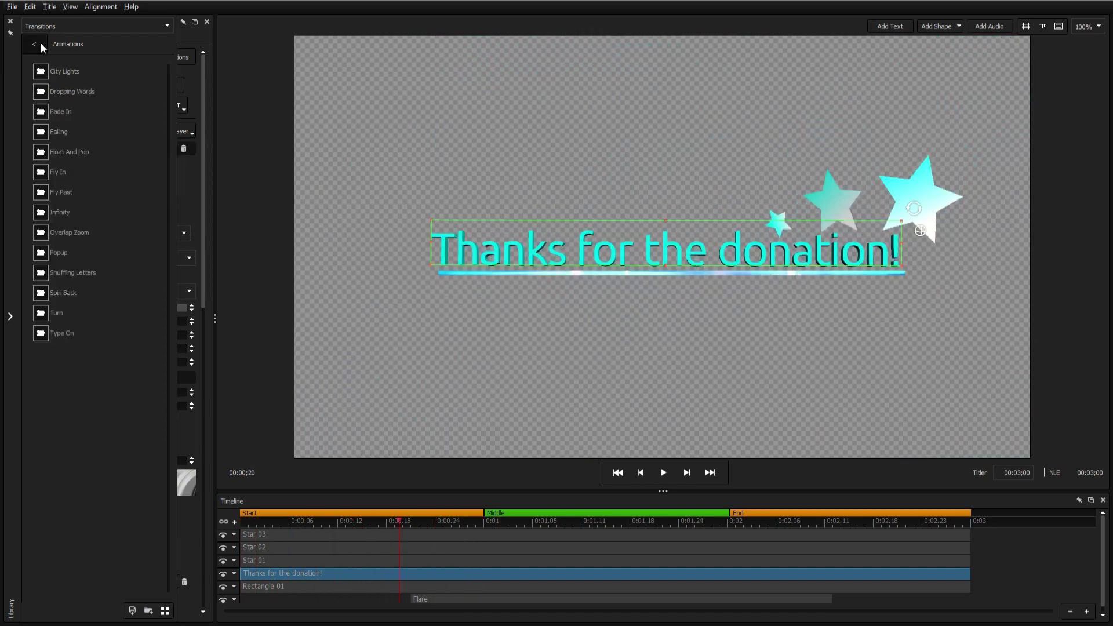
pyautogui.click(46, 311)
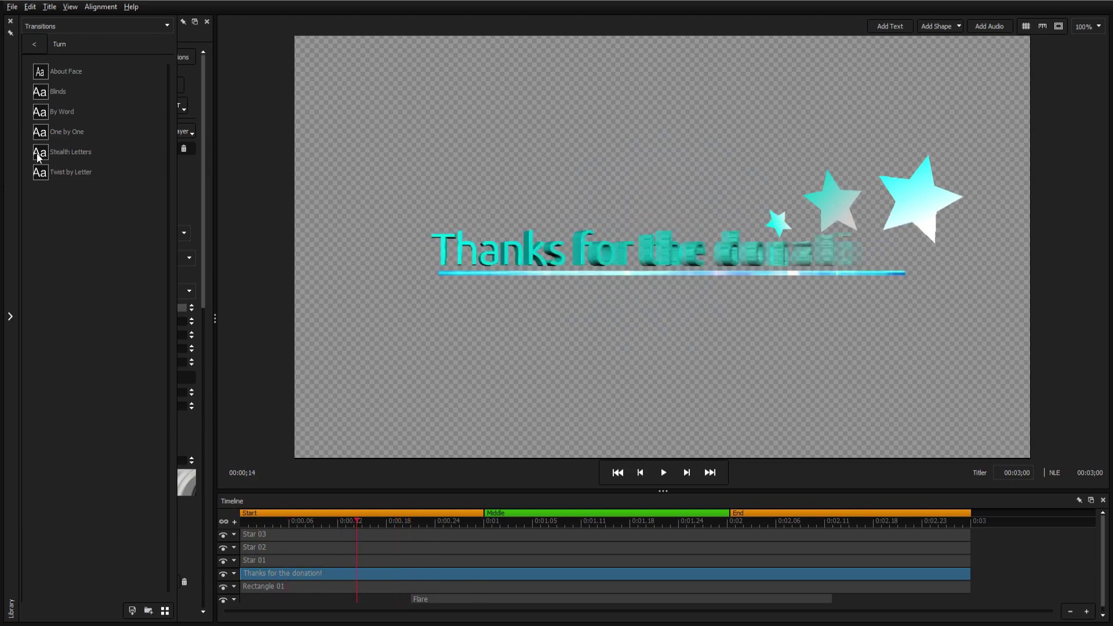
pyautogui.moveTo(38, 158); pyautogui.dragTo(209, 407)
pyautogui.moveTo(283, 561); pyautogui.dragTo(286, 572)
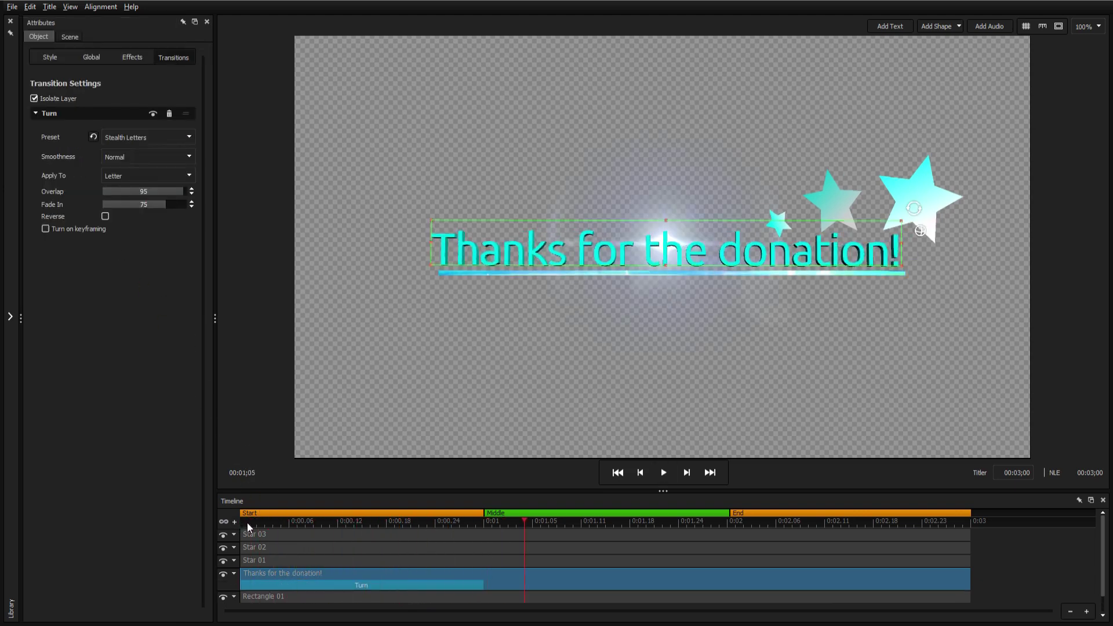
# Step: Add the Stealth Letters transition to the end of the donation text layer
pyautogui.moveTo(15, 232)
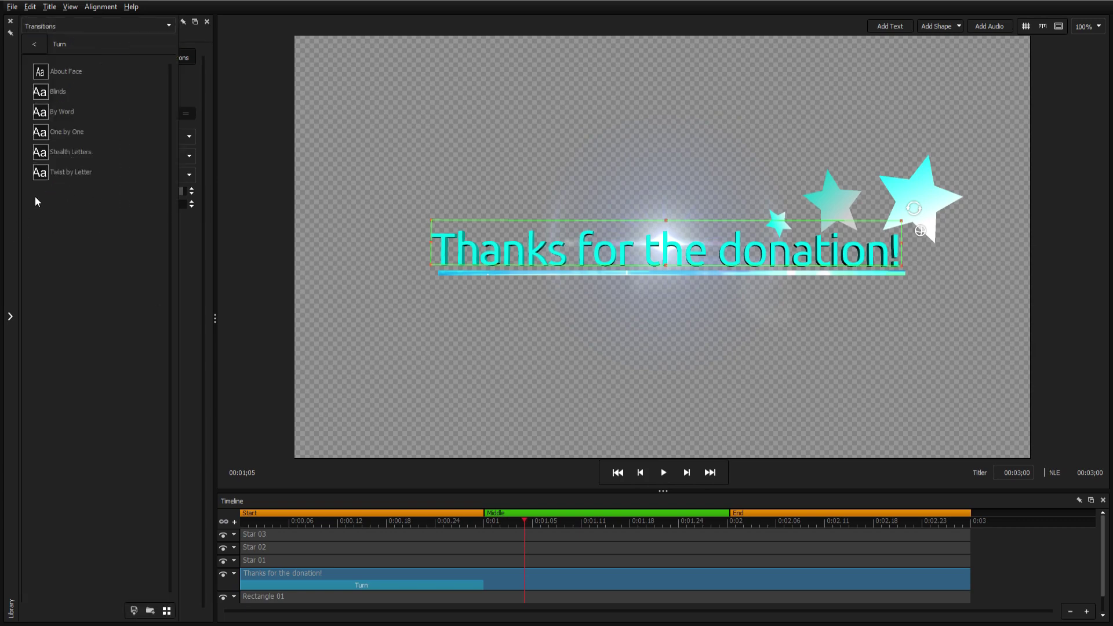
pyautogui.moveTo(38, 154); pyautogui.dragTo(467, 328)
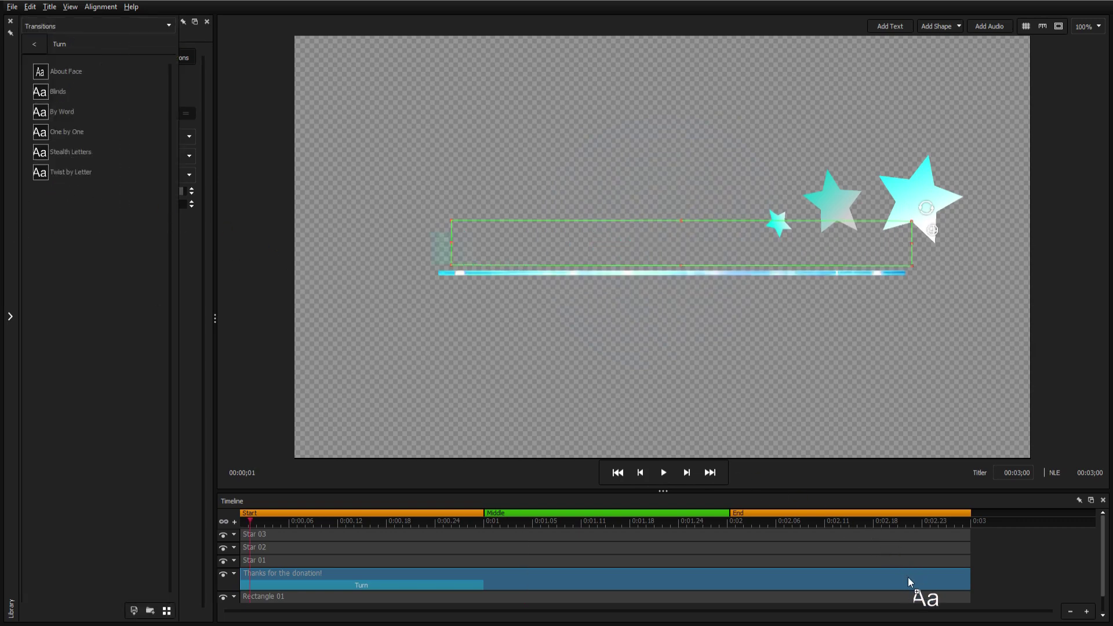
pyautogui.moveTo(909, 581); pyautogui.dragTo(909, 582)
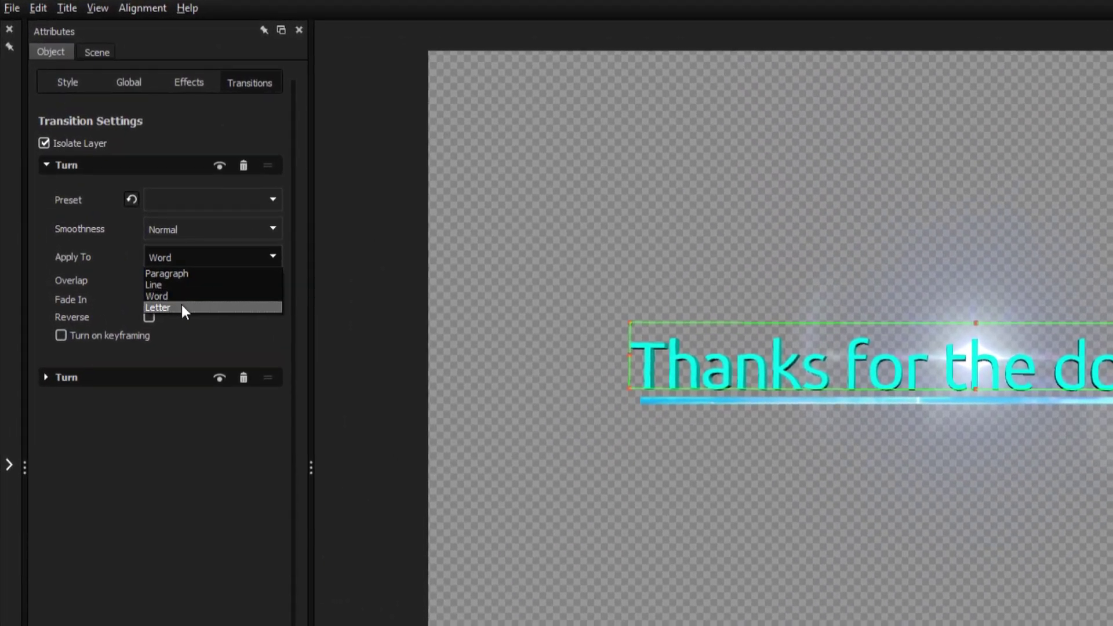
# Step: Choose which text unit the opening Turn transition applies to and shorten it to end at about 0:00.16
pyautogui.click(151, 253)
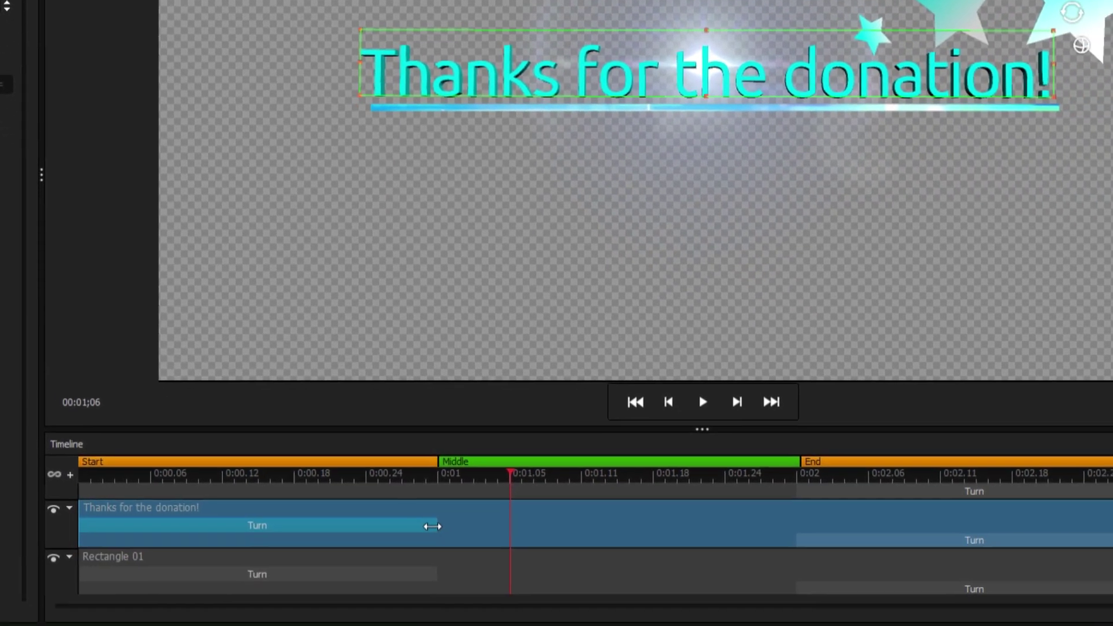
pyautogui.moveTo(432, 526); pyautogui.dragTo(270, 526)
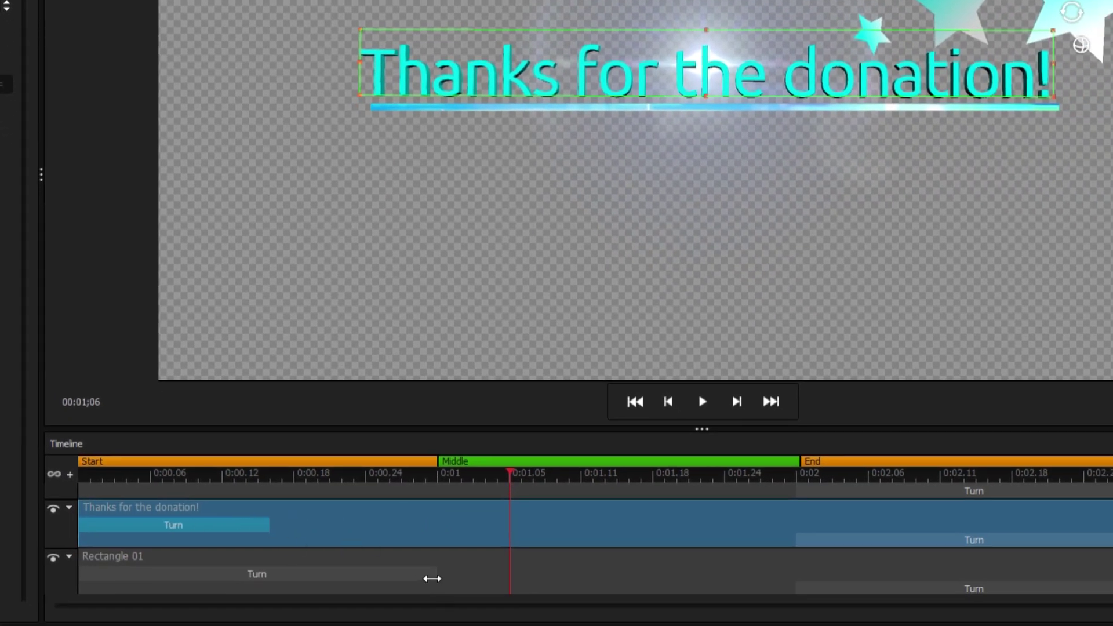
# Step: Shorten the opening Turn transitions of Rectangle 01 and the star layers to end at about 0:00.16
pyautogui.moveTo(434, 575); pyautogui.dragTo(269, 572)
pyautogui.scroll(-3, 309, 562)
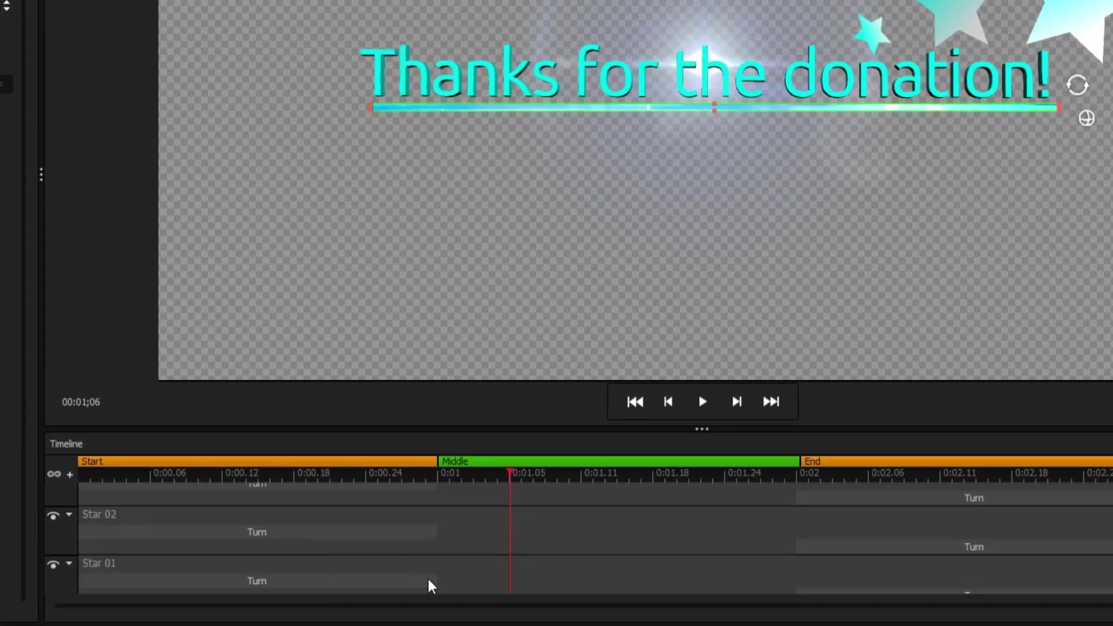
pyautogui.moveTo(433, 581); pyautogui.dragTo(270, 581)
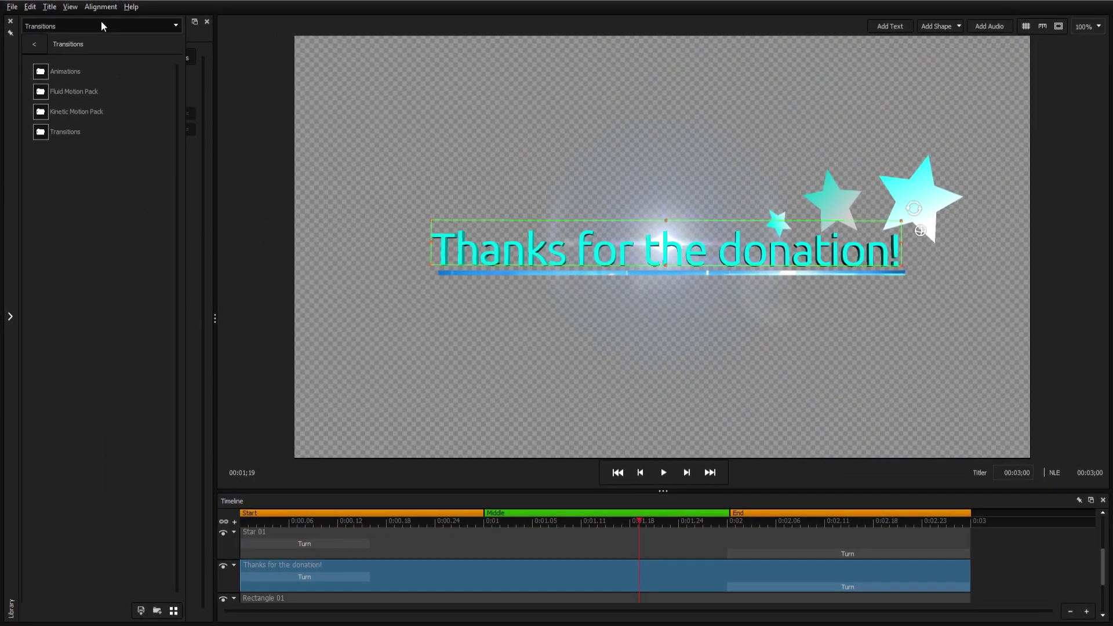
# Step: Find the Earthquake effects in the library and apply the Driving preset to the donation text layer
pyautogui.click(93, 27)
pyautogui.click(76, 40)
pyautogui.moveTo(41, 114)
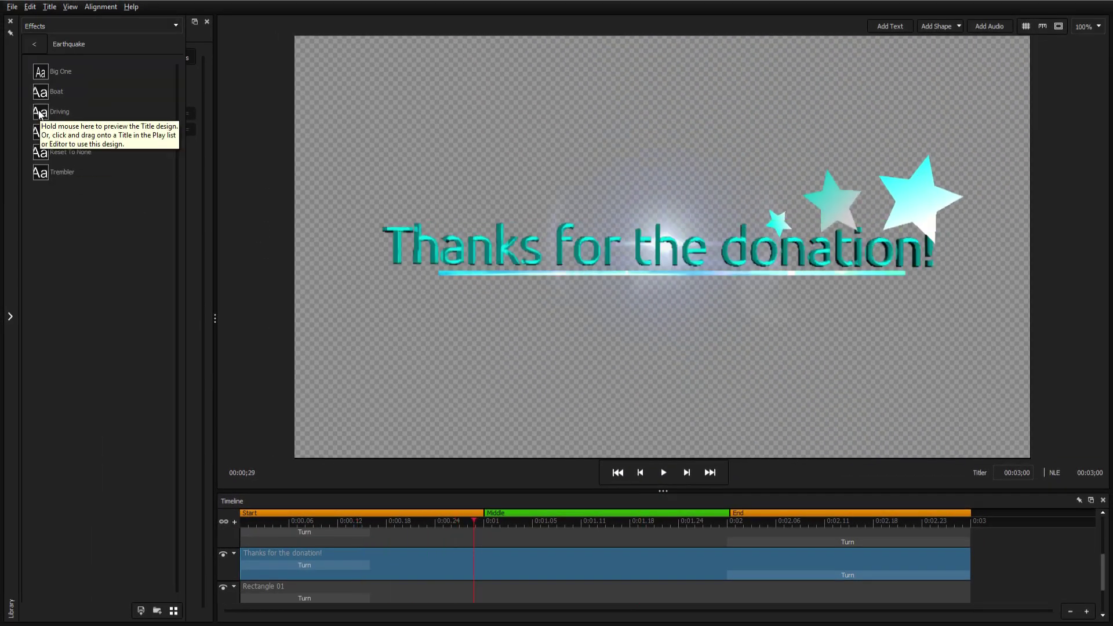
pyautogui.click(40, 114)
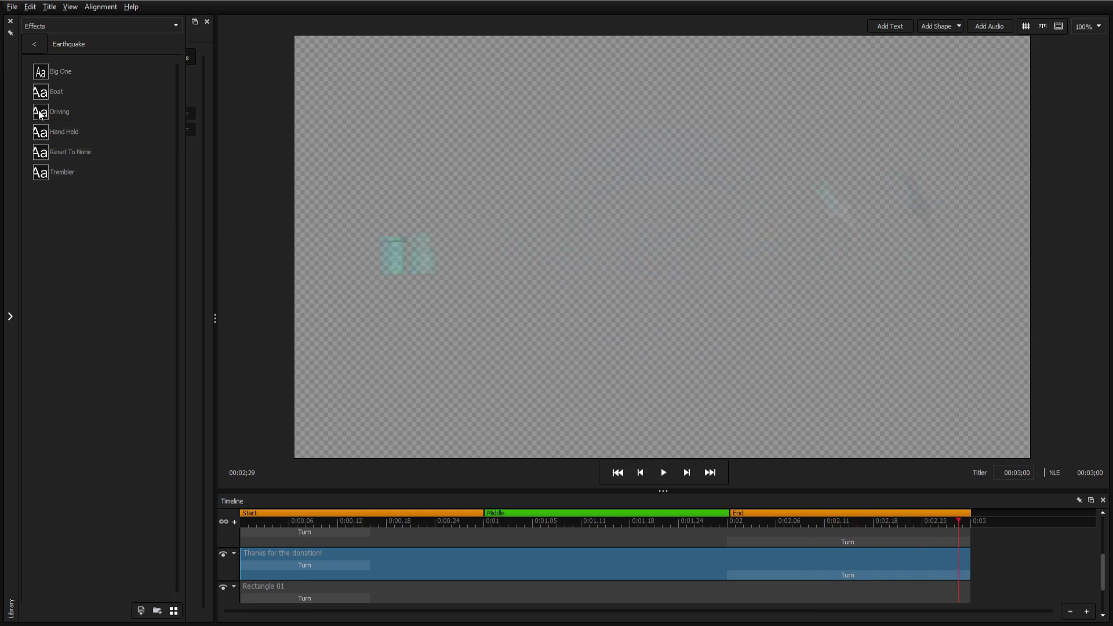
# Step: Reduce the donation text's Earthquake effect to a velocity of 7.7 and a magnitude of 3.9
pyautogui.click(618, 564)
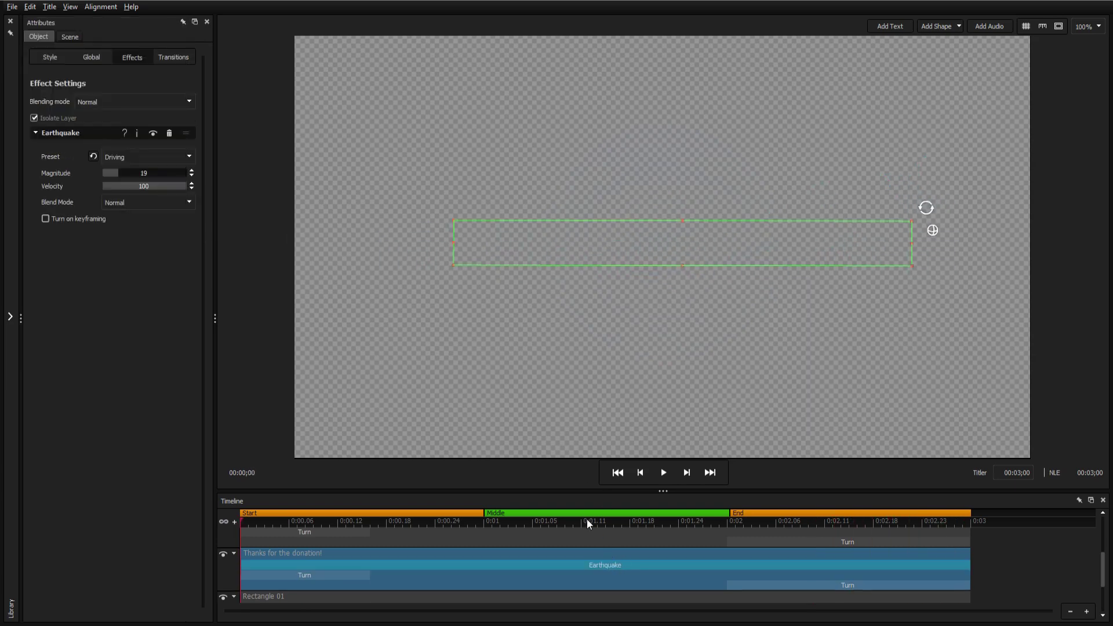
pyautogui.moveTo(587, 519); pyautogui.dragTo(600, 520)
pyautogui.moveTo(155, 186); pyautogui.dragTo(103, 187)
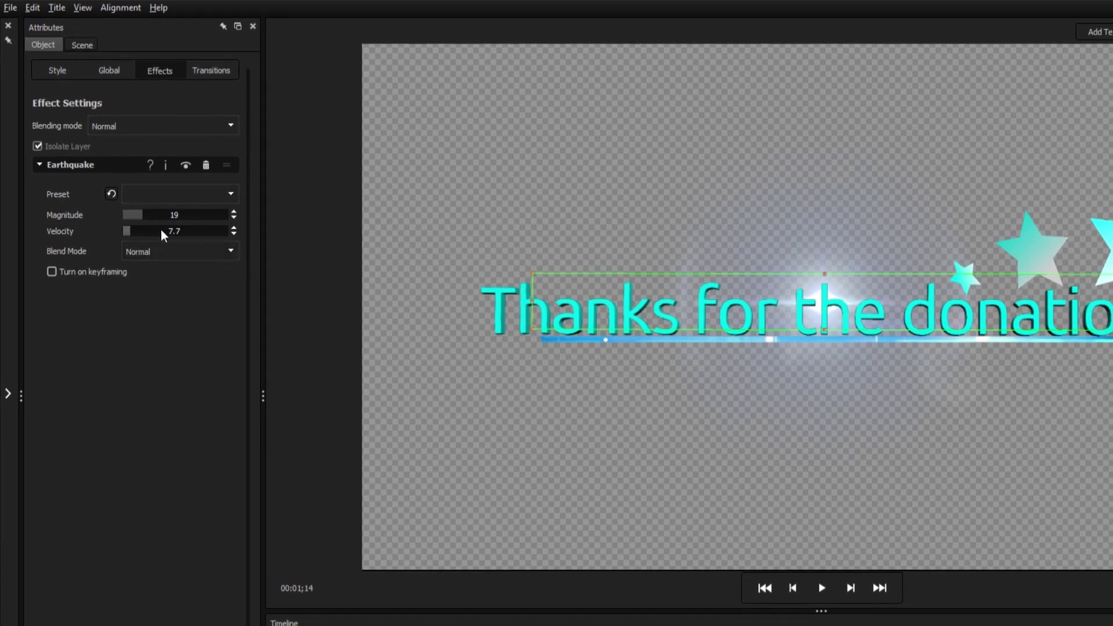
pyautogui.moveTo(162, 229); pyautogui.dragTo(154, 224)
pyautogui.moveTo(142, 209); pyautogui.dragTo(118, 183)
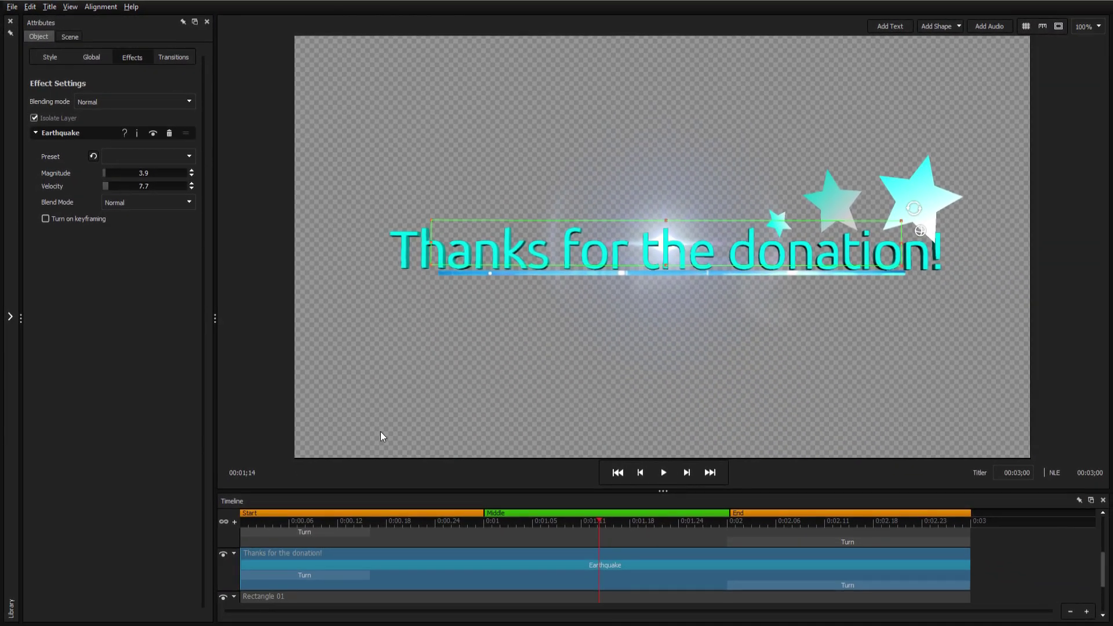
# Step: Turn on transform keyframing for Star 03 and add keyframes at 0:01 and 0:02
pyautogui.click(337, 528)
pyautogui.click(91, 57)
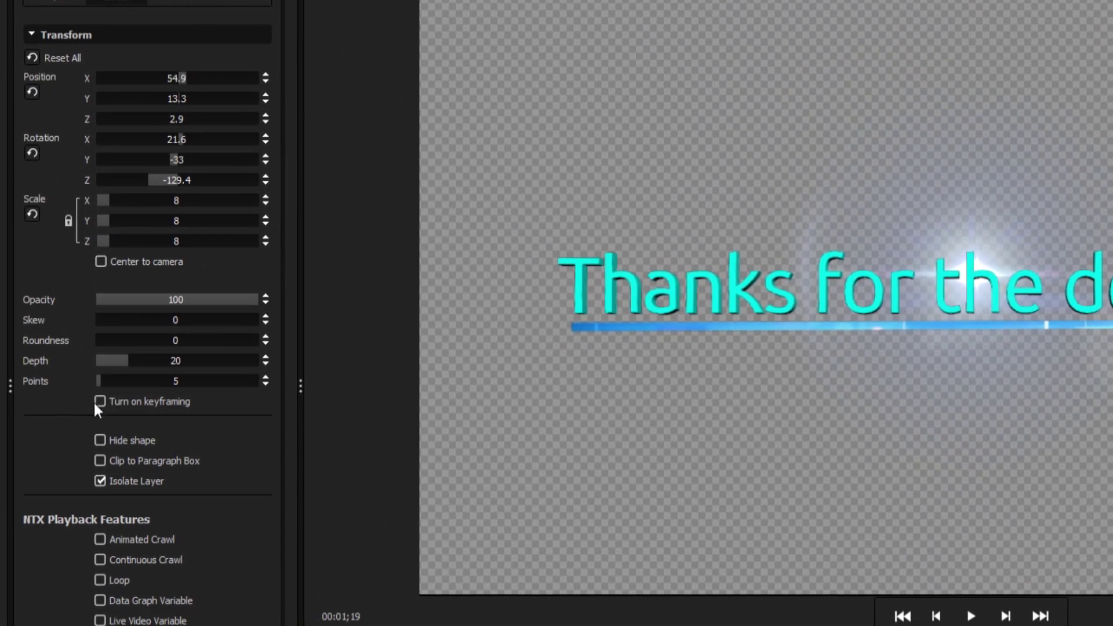
pyautogui.click(95, 422)
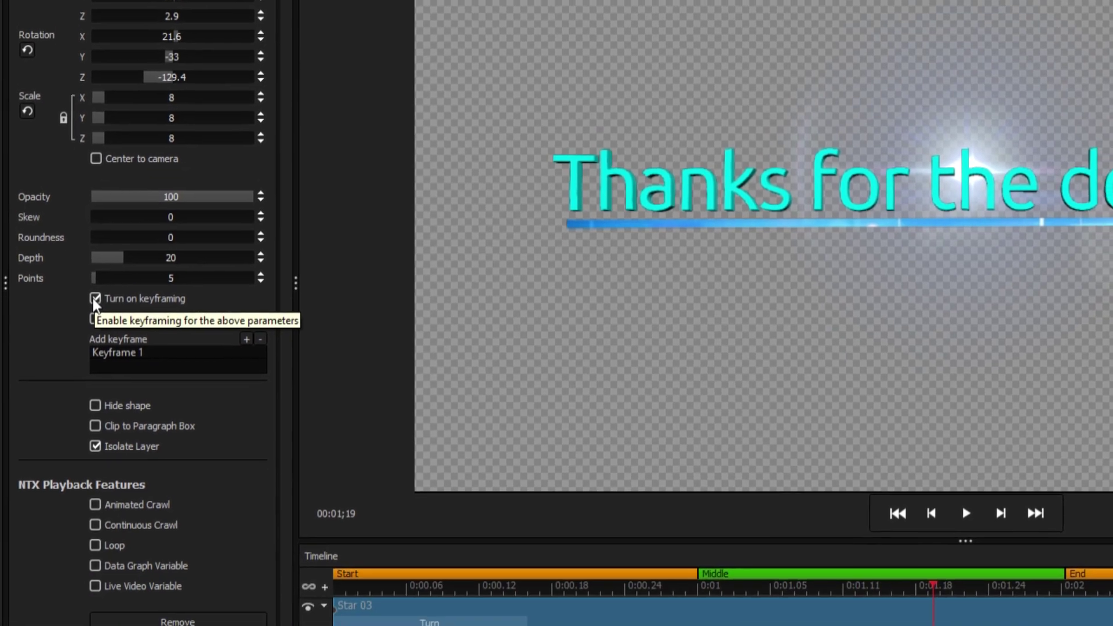
pyautogui.click(700, 591)
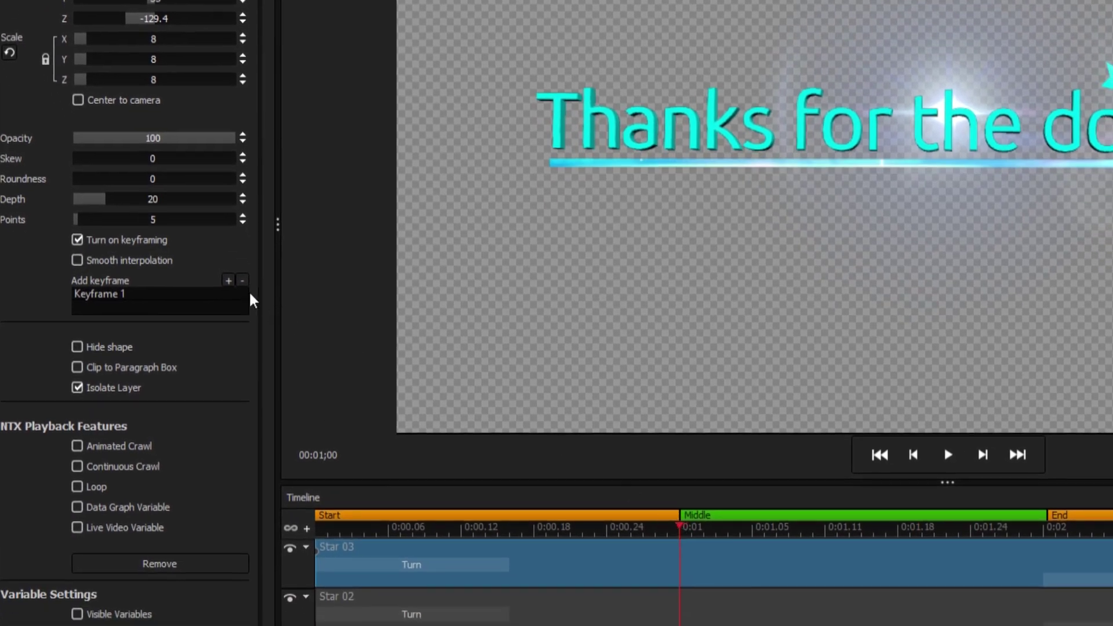
pyautogui.click(230, 281)
pyautogui.moveTo(734, 527); pyautogui.dragTo(1052, 543)
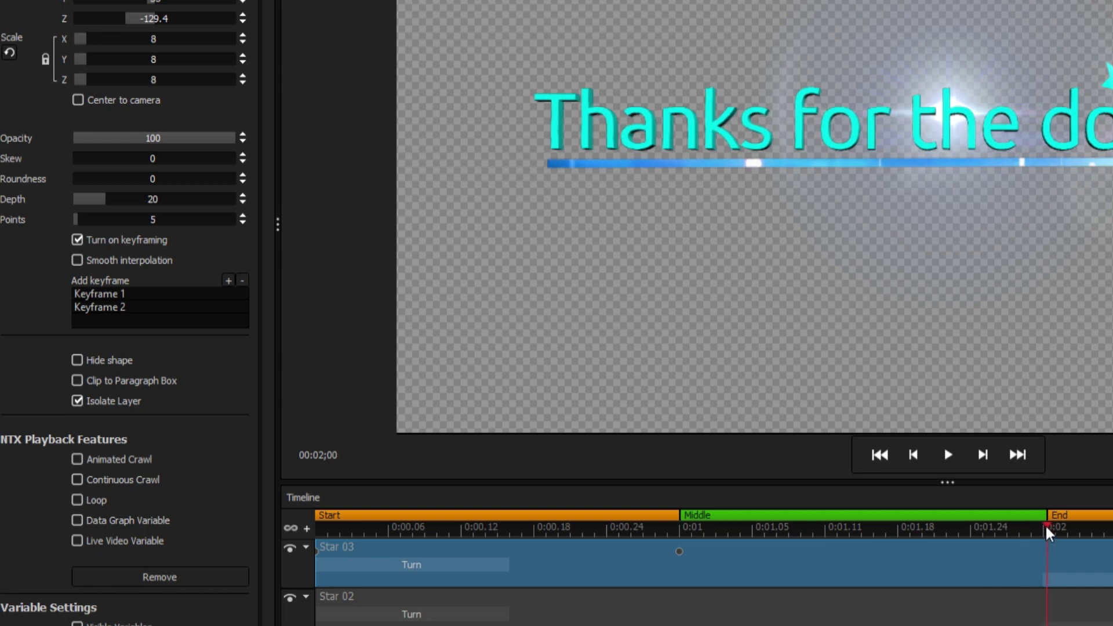
pyautogui.click(229, 280)
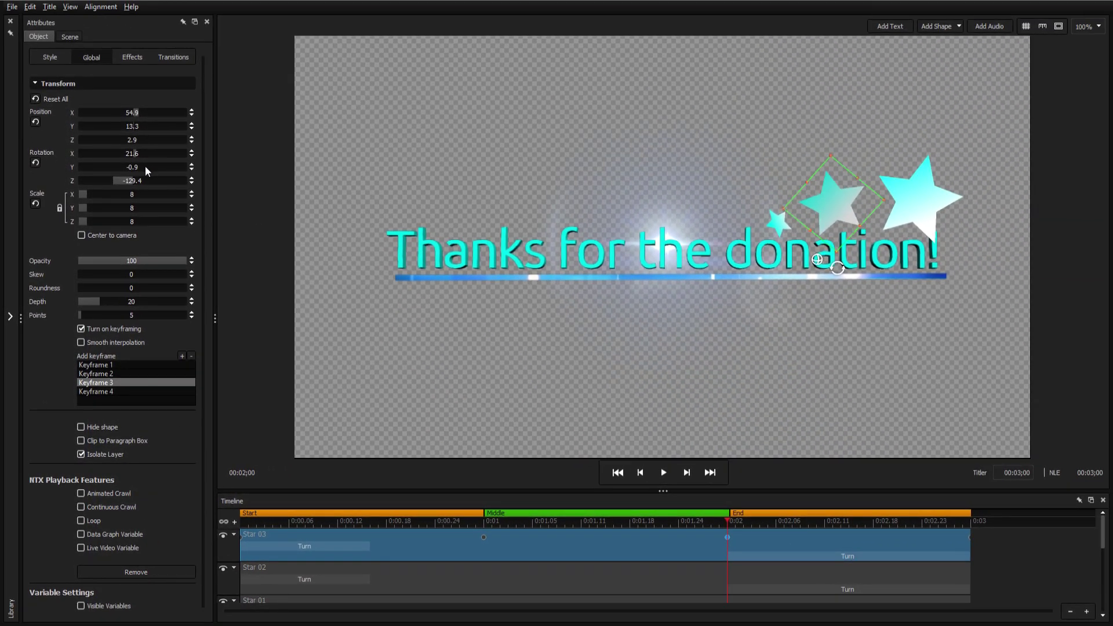
# Step: Set Star 03's Y rotation to about 347 at the 0:02 keyframe and scrub through the spin
pyautogui.moveTo(163, 171); pyautogui.dragTo(249, 186)
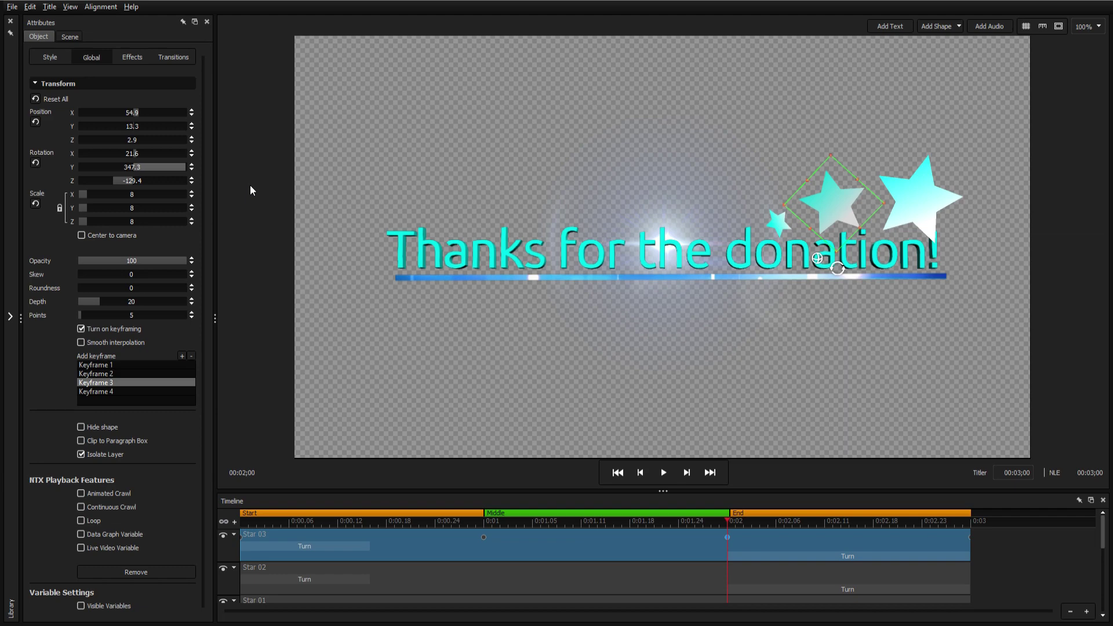
pyautogui.click(638, 552)
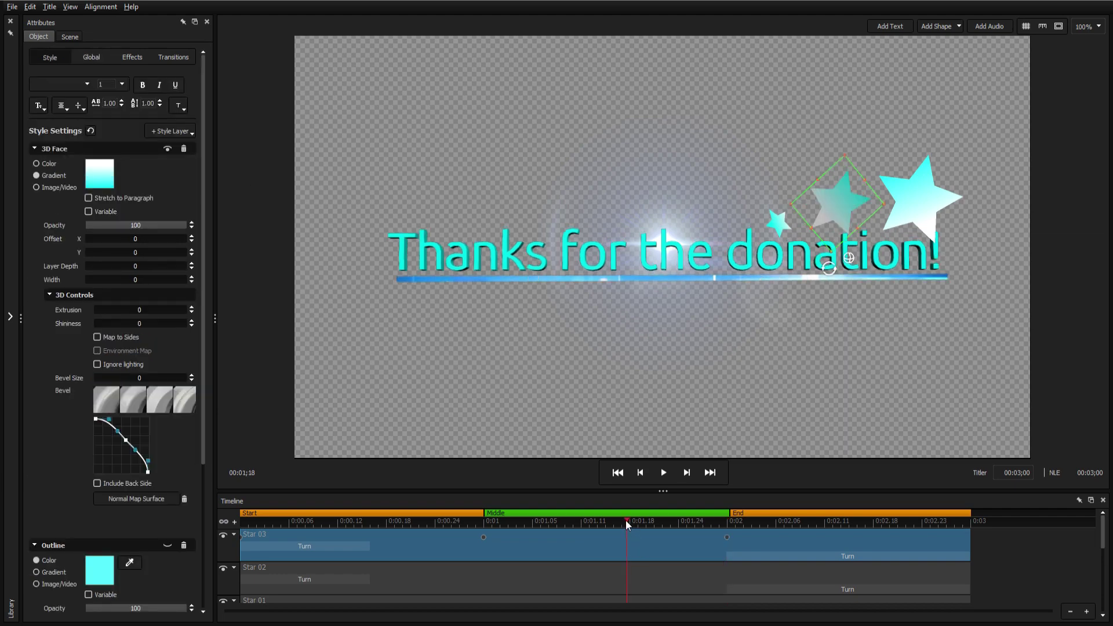
pyautogui.moveTo(637, 520); pyautogui.dragTo(729, 523)
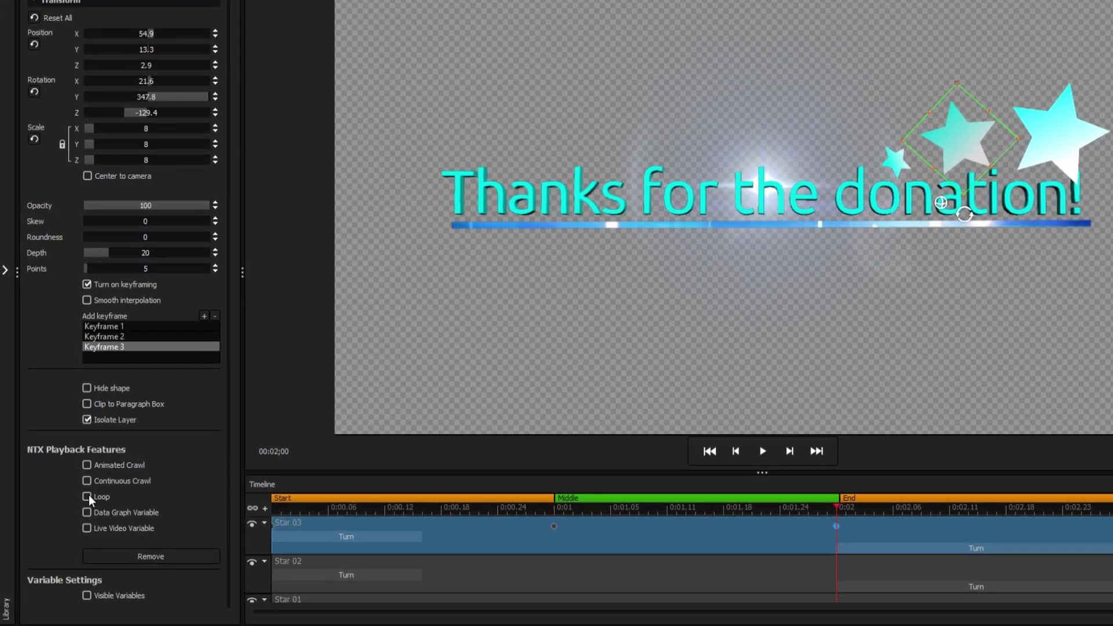
# Step: Enable looping for Star 03 with a loop start of 1 second and a loop end of 2 seconds
pyautogui.click(81, 512)
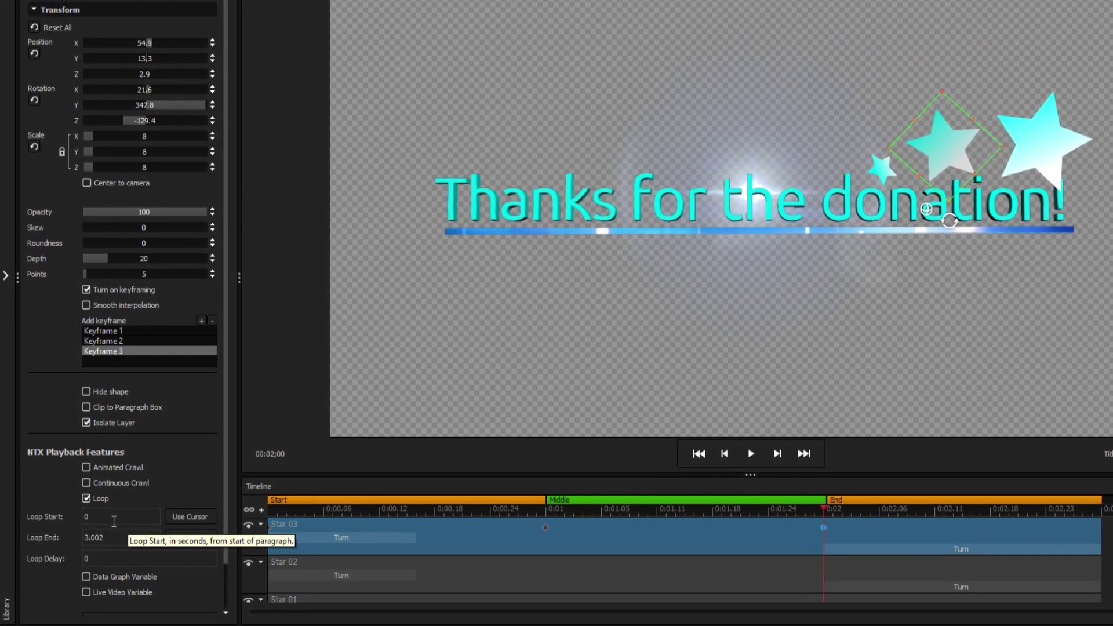
pyautogui.doubleClick(113, 518)
pyautogui.write('1')
pyautogui.doubleClick(117, 539)
pyautogui.write('2')
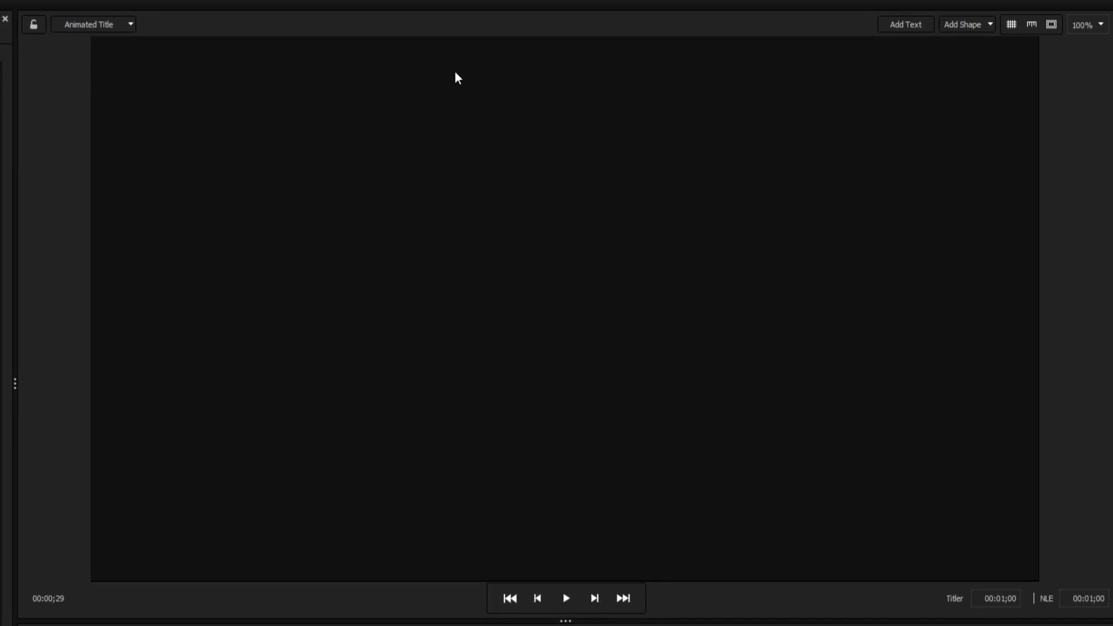
# Step: Add a rectangle shape to the empty title and fill its face with the flare large.png texture
pyautogui.click(945, 29)
pyautogui.click(959, 59)
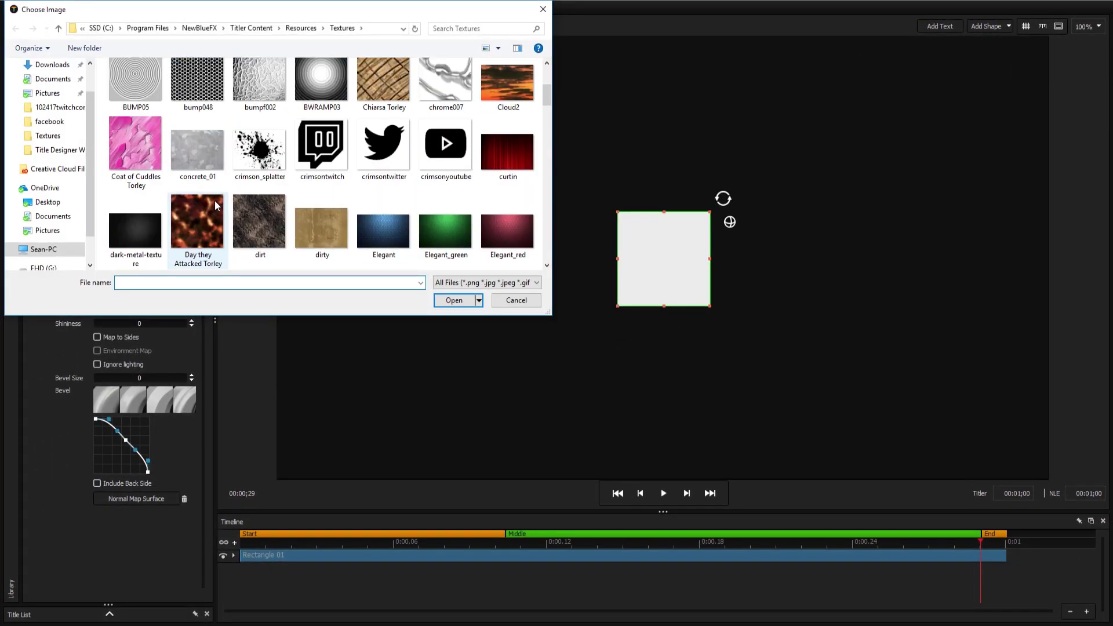
pyautogui.scroll(-5, 217, 202)
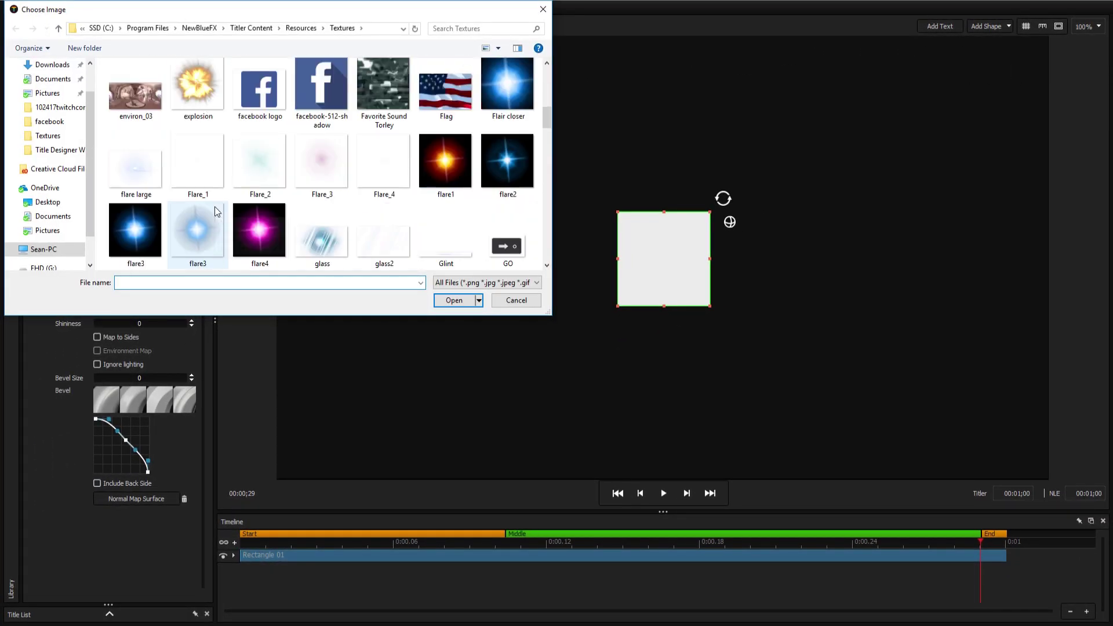
pyautogui.click(149, 176)
pyautogui.doubleClick(144, 176)
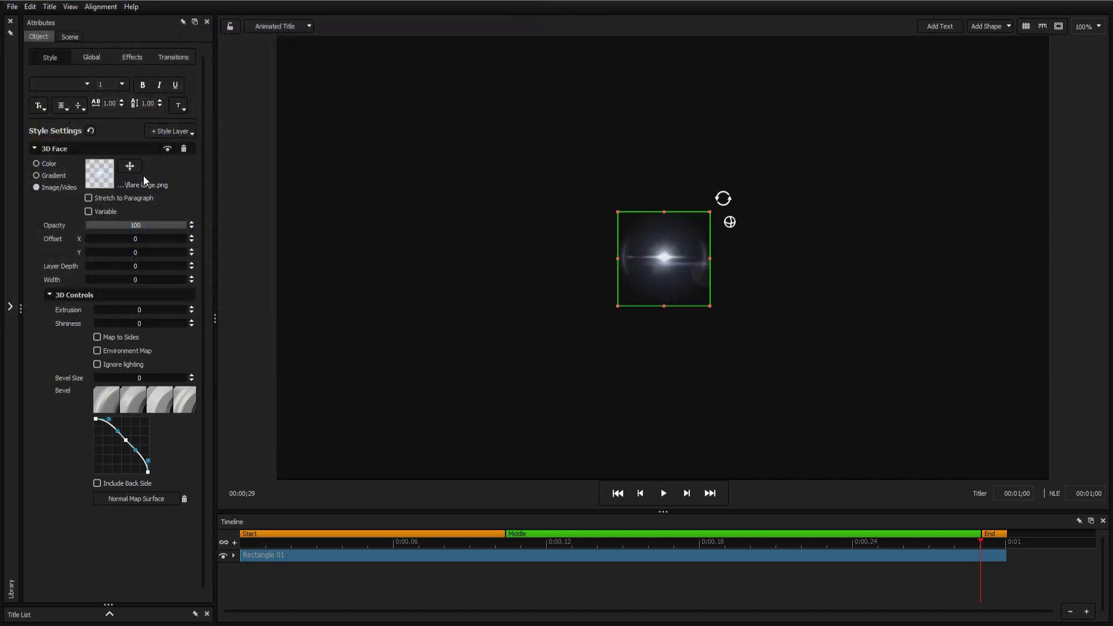
# Step: Rotate the flare rectangle very slightly on the canvas and deselect it
pyautogui.moveTo(726, 199)
pyautogui.mouseDown()
pyautogui.moveTo(719, 298)
pyautogui.moveTo(619, 201)
pyautogui.moveTo(722, 204)
pyautogui.mouseUp()
pyautogui.moveTo(718, 258); pyautogui.dragTo(470, 267)
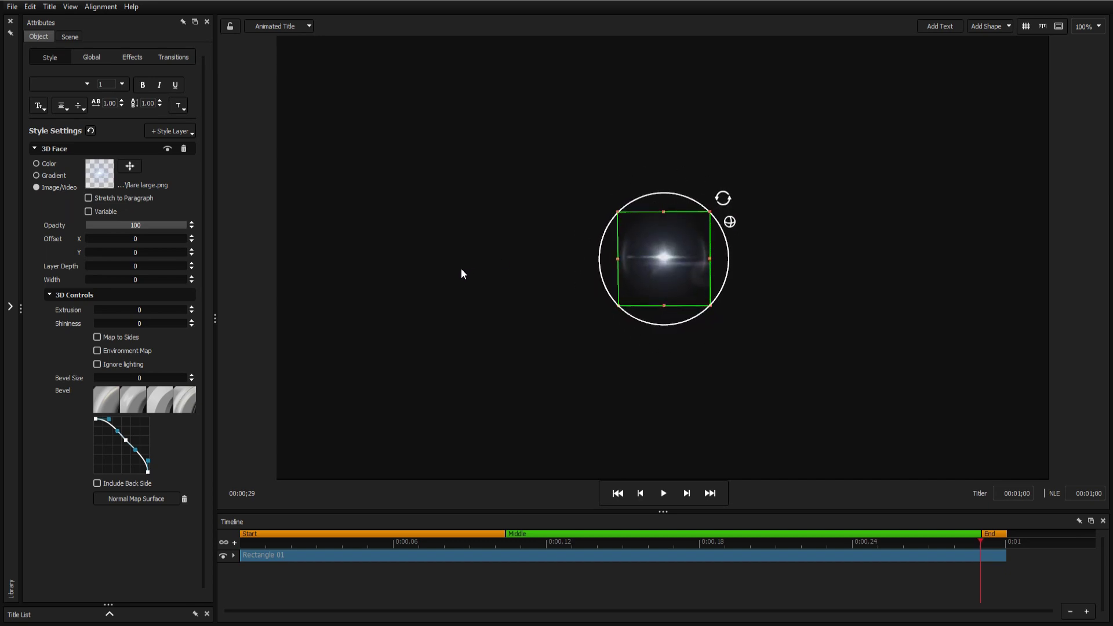
pyautogui.click(461, 271)
# Step: Enlarge the flare rectangle in width and height into a wide box around the middle of the canvas
pyautogui.click(653, 273)
pyautogui.moveTo(712, 301); pyautogui.dragTo(741, 334)
pyautogui.moveTo(617, 273); pyautogui.dragTo(540, 282)
pyautogui.moveTo(741, 334); pyautogui.dragTo(774, 381)
pyautogui.moveTo(799, 278); pyautogui.dragTo(807, 311)
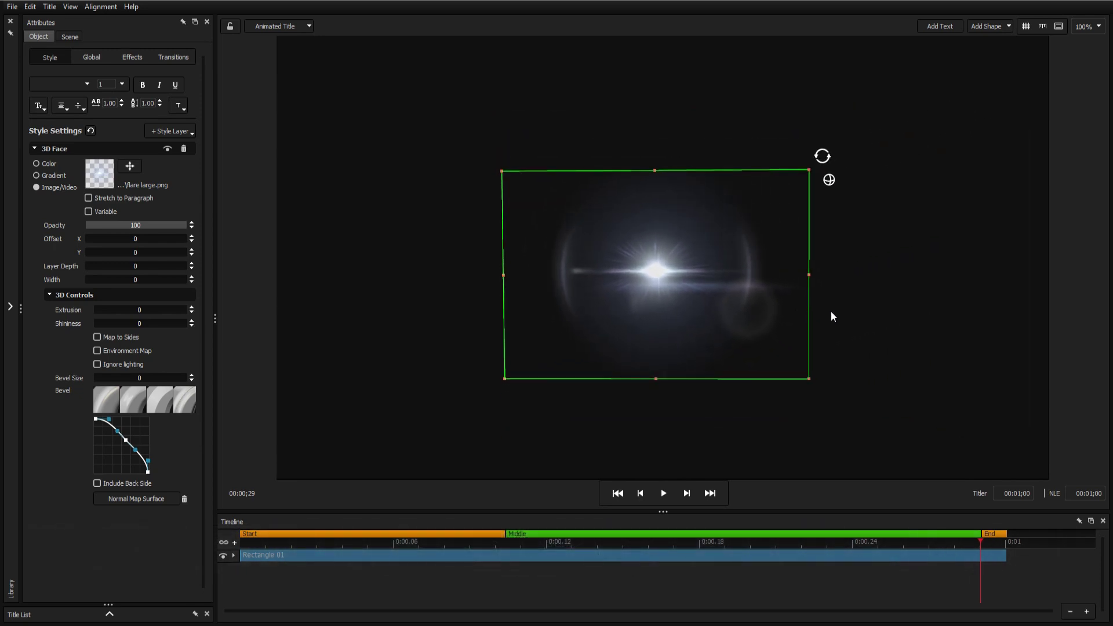
pyautogui.click(831, 314)
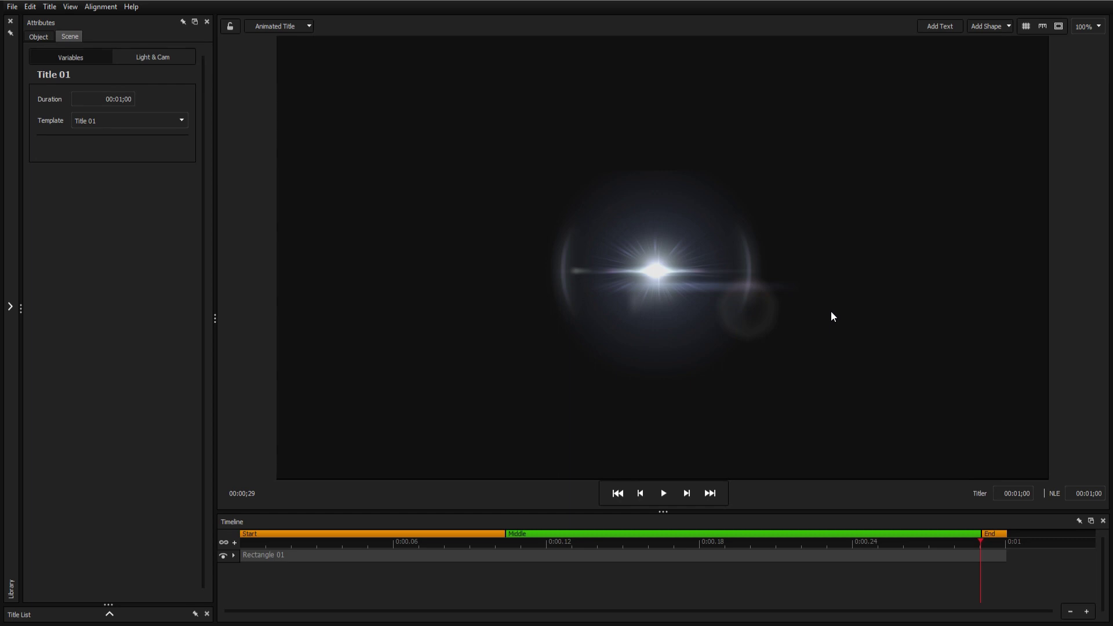
# Step: Duplicate the flare with the copy overlapping the original's left half, and cycle the selection between the two overlapping layers
pyautogui.moveTo(728, 280); pyautogui.dragTo(592, 283)
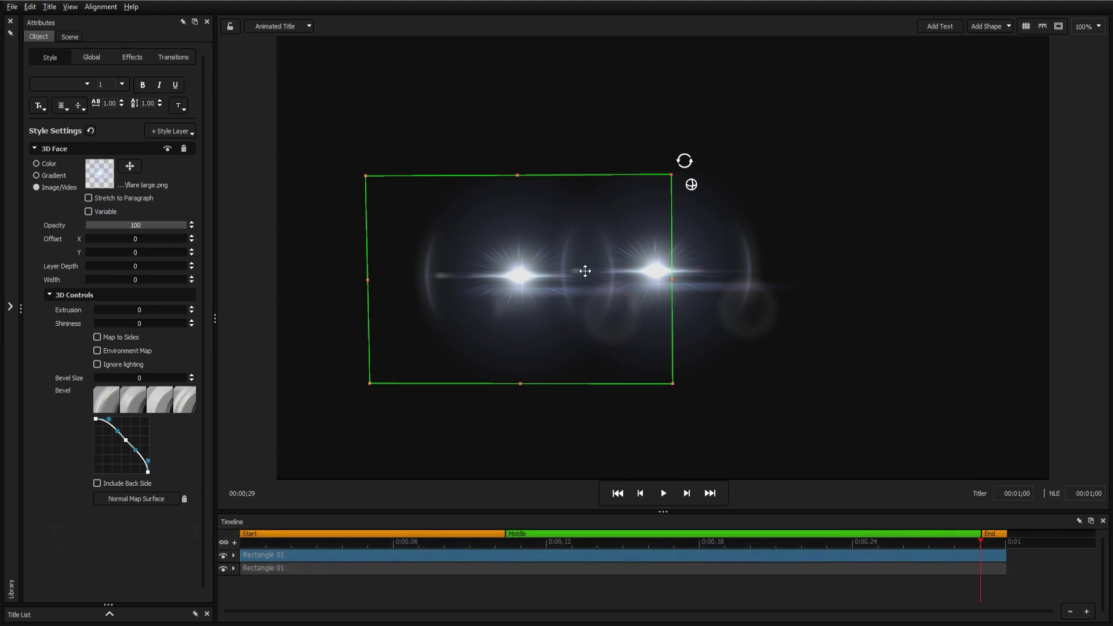
pyautogui.keyDown('alt'); pyautogui.click(585, 270); pyautogui.keyUp('alt')
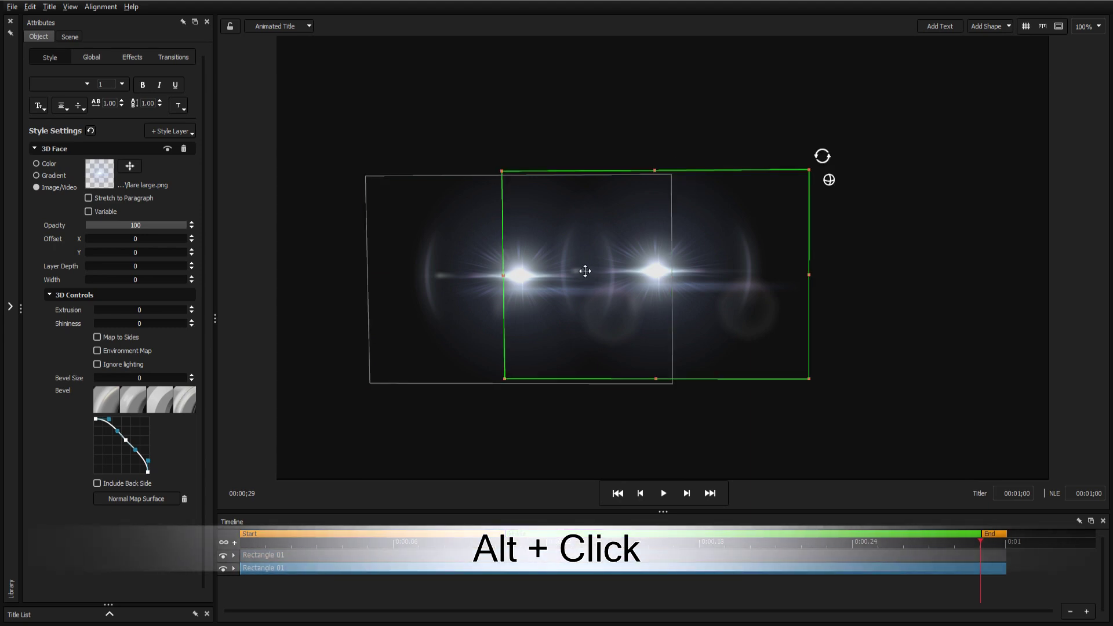
pyautogui.keyDown('alt'); pyautogui.click(585, 271); pyautogui.keyUp('alt')
pyautogui.keyDown('alt'); pyautogui.click(585, 271); pyautogui.keyUp('alt')
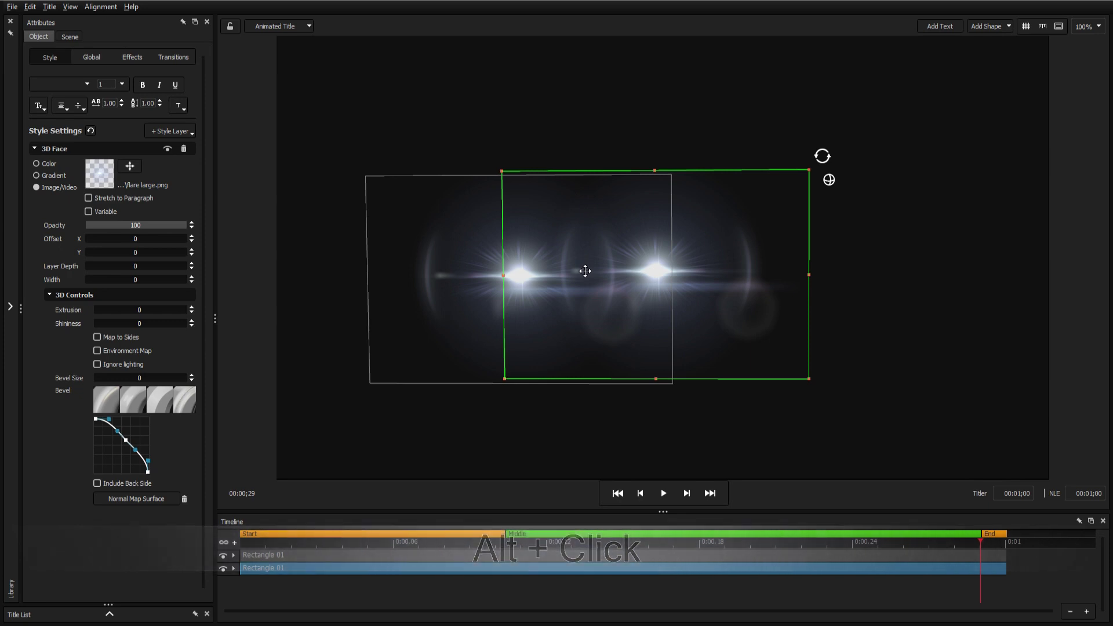
pyautogui.keyDown('alt'); pyautogui.click(585, 271); pyautogui.keyUp('alt')
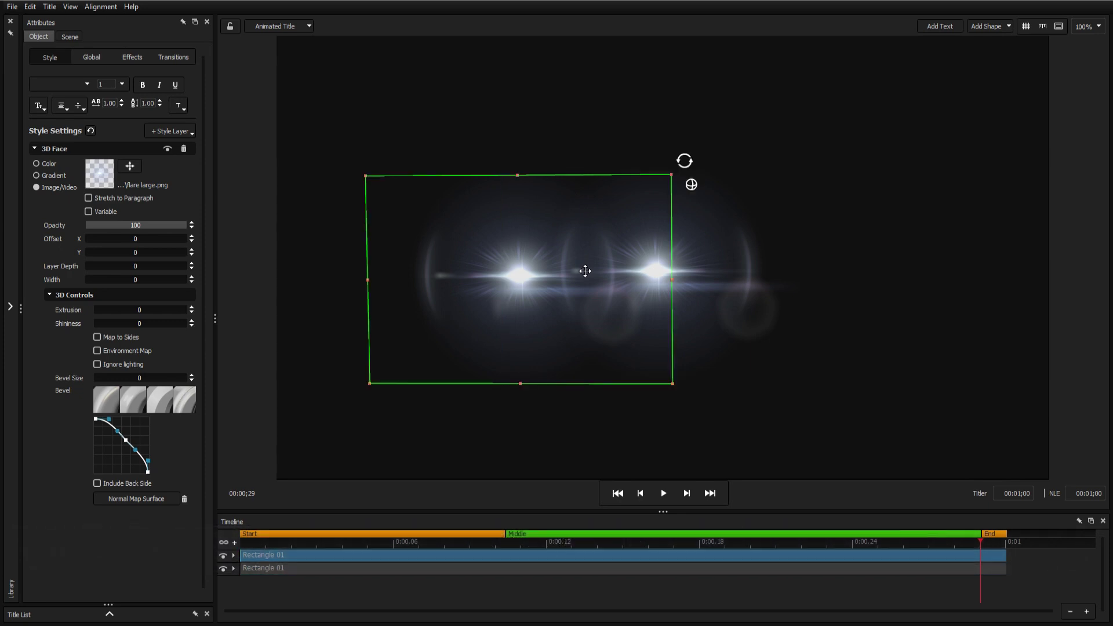
# Step: Open the program's keyboard shortcuts reference
pyautogui.click(131, 7)
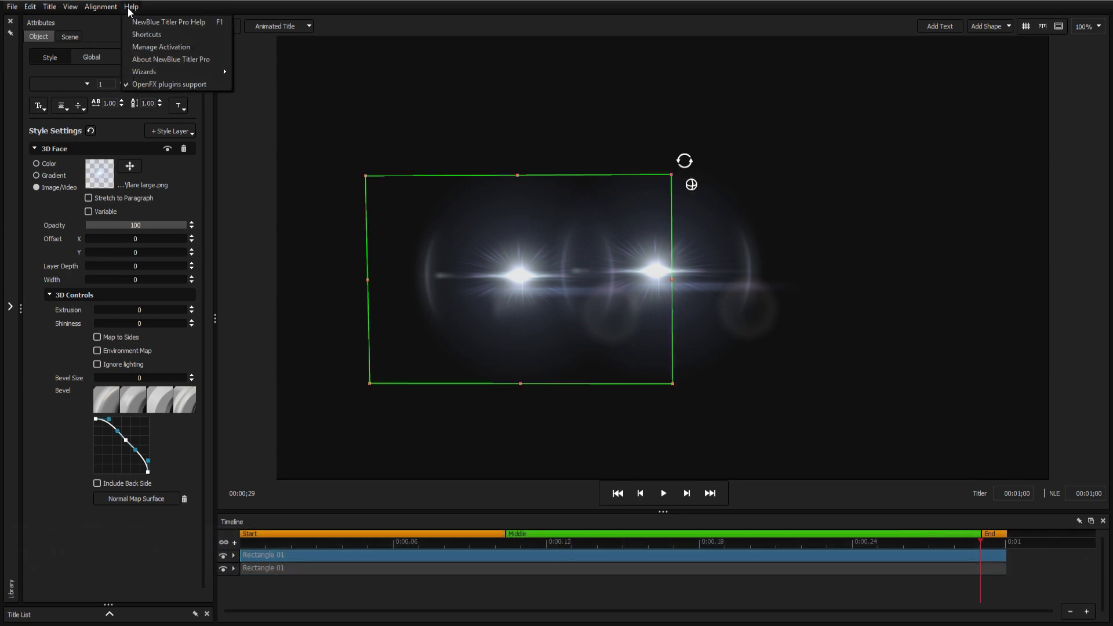
pyautogui.click(158, 35)
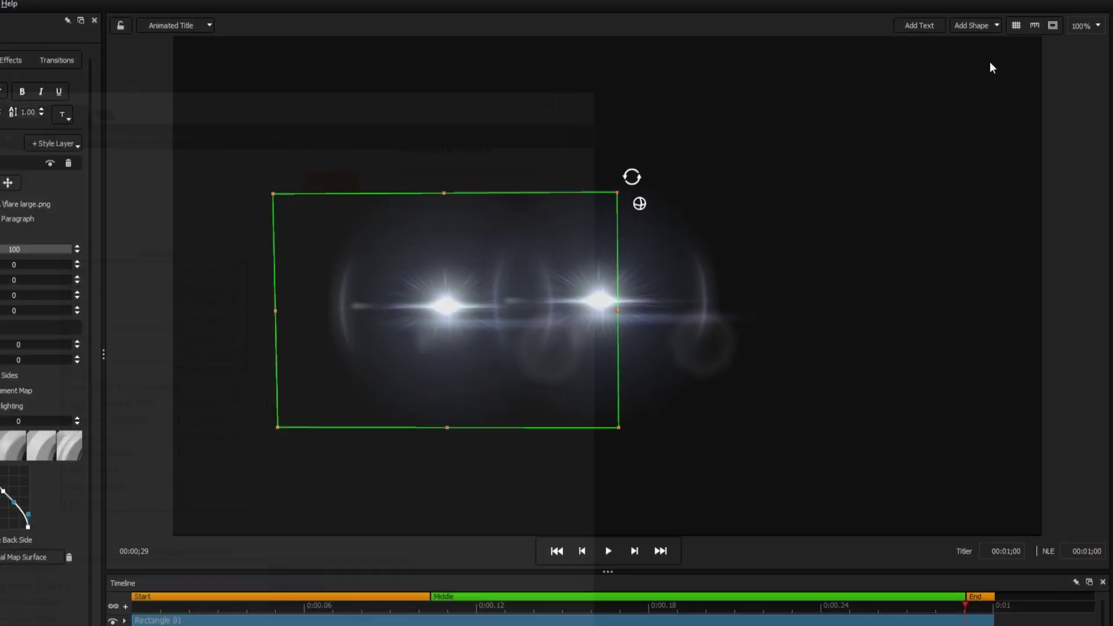
# Step: Show the marking grid, rulers with guidelines and safe margins on the canvas, and hide the rulers and grid again
pyautogui.click(1017, 25)
pyautogui.click(1035, 25)
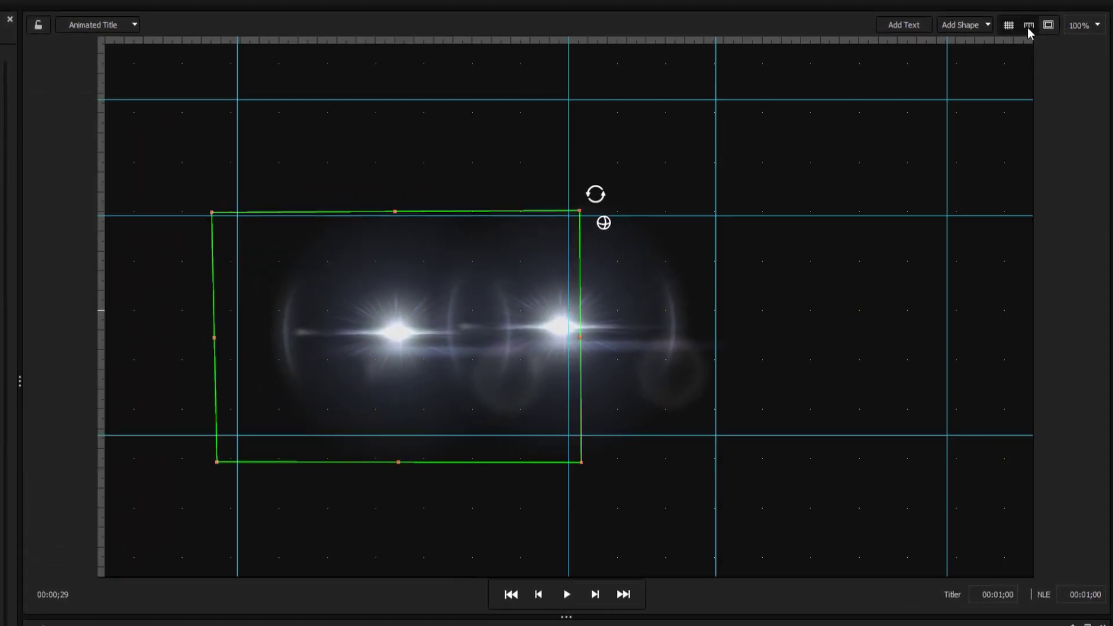
pyautogui.click(1049, 26)
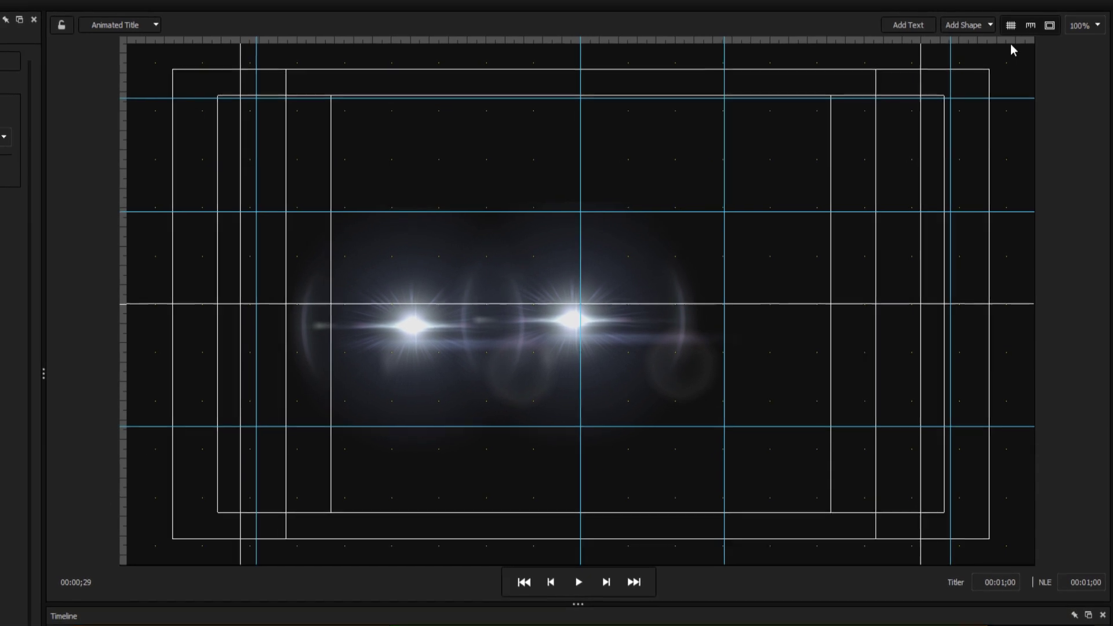
pyautogui.click(1030, 26)
pyautogui.click(1012, 25)
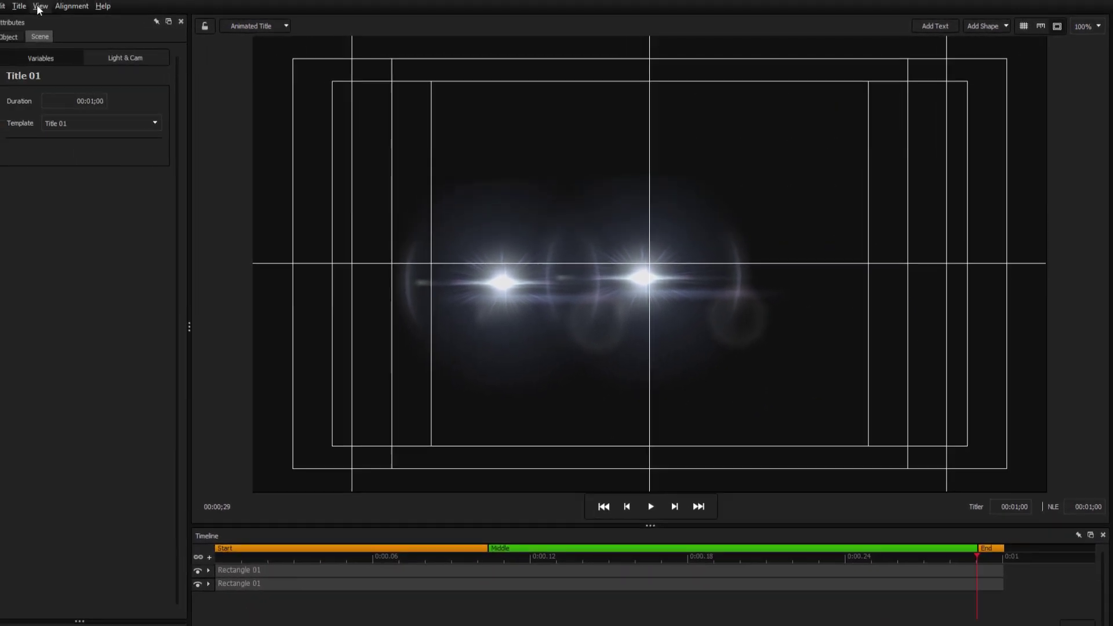
# Step: Turn off the crosshairs in the margins setup and clear the guidelines
pyautogui.click(36, 8)
pyautogui.moveTo(100, 184)
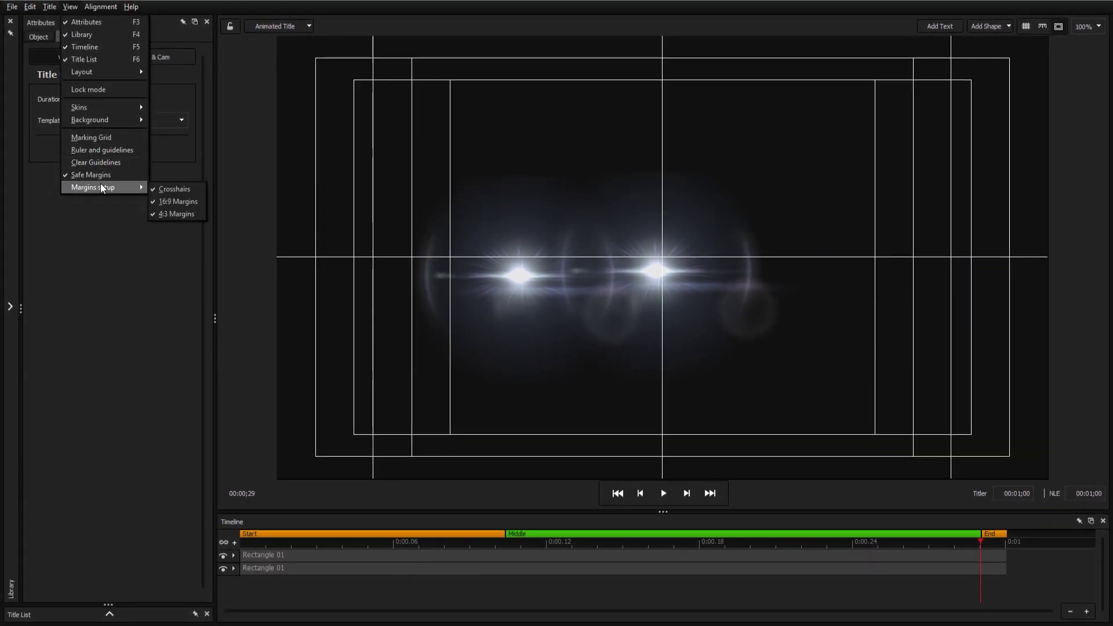
pyautogui.click(184, 194)
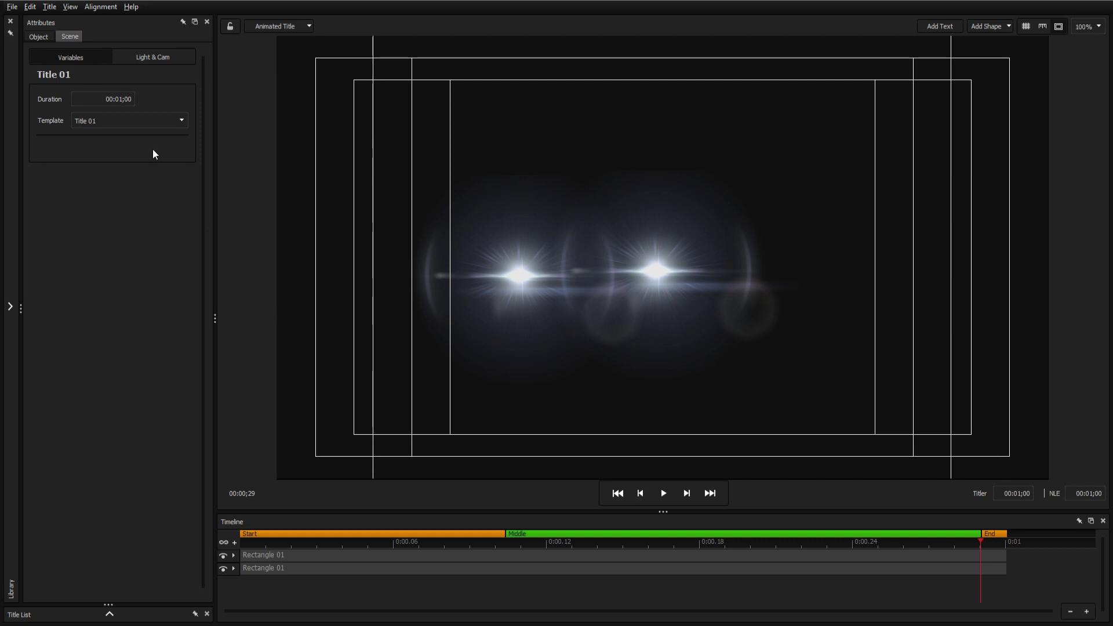
pyautogui.click(68, 6)
pyautogui.click(58, 160)
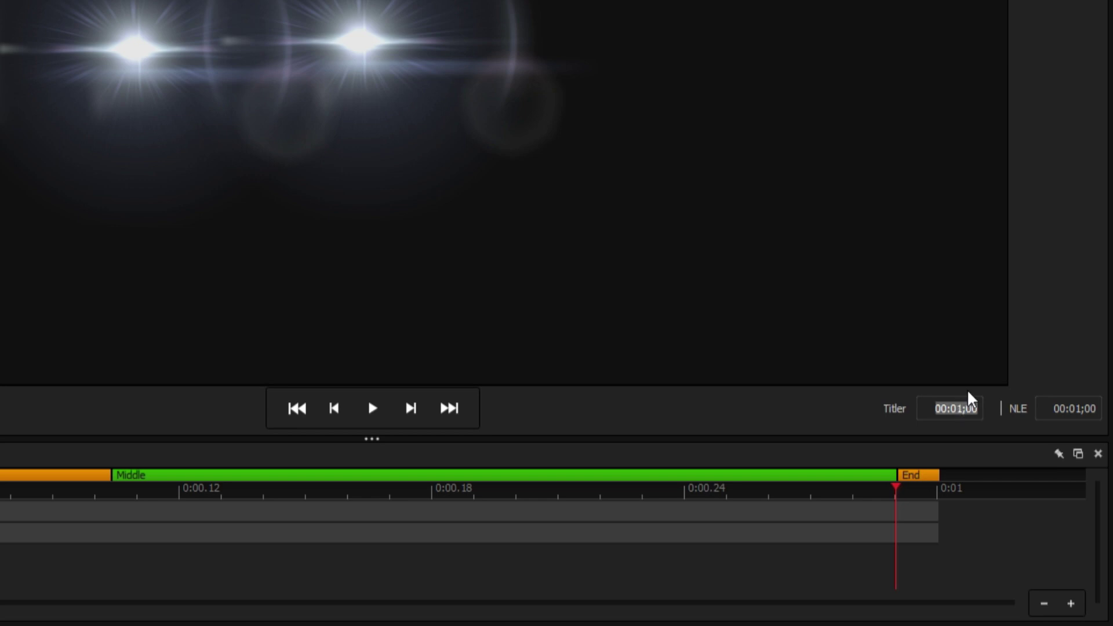
# Step: Set the title's duration to 00:06;00 and extend the upper flare layer to the six-second mark on the timeline
pyautogui.write('00:06;00')
pyautogui.press('Return')
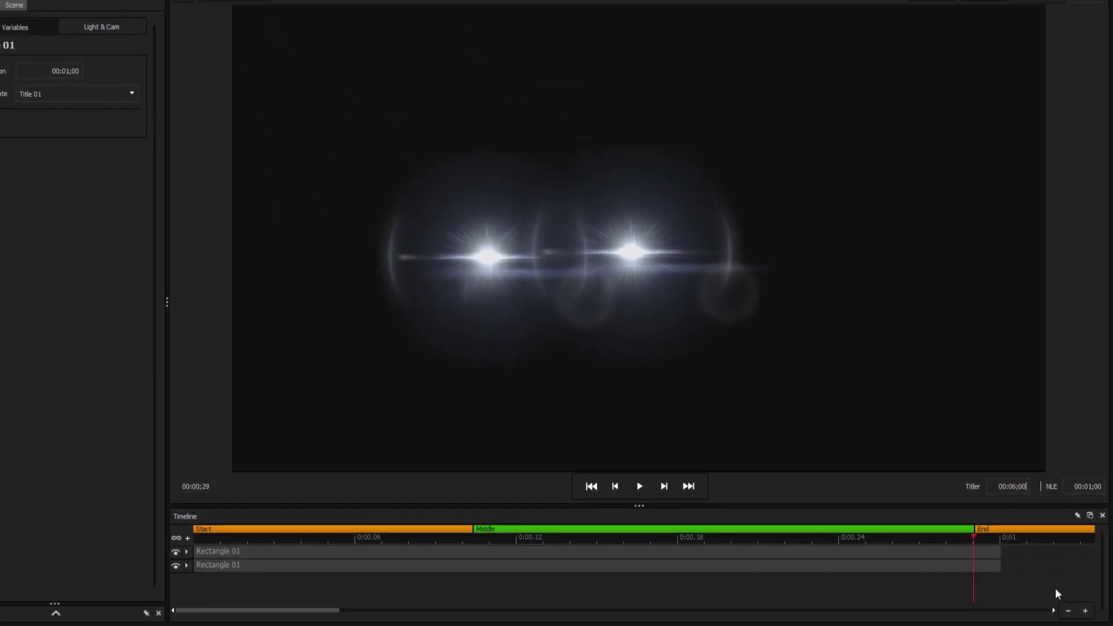
pyautogui.press('Return')
pyautogui.moveTo(360, 555); pyautogui.dragTo(986, 557)
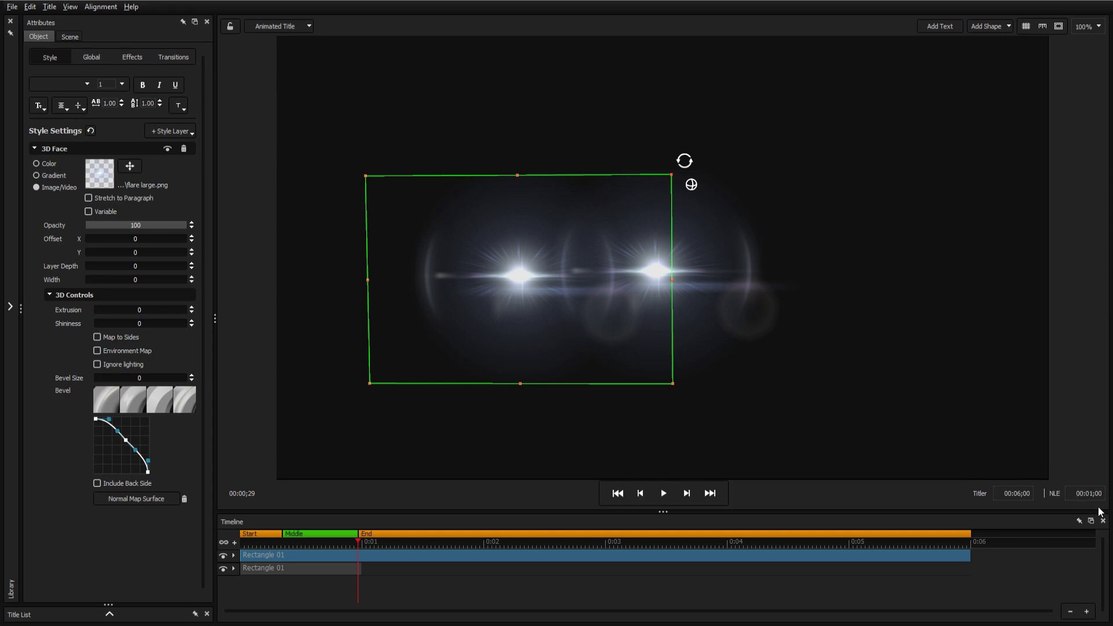
# Step: Zoom the canvas to 400%, look over the magnified flares, and return to 100%
pyautogui.click(1097, 32)
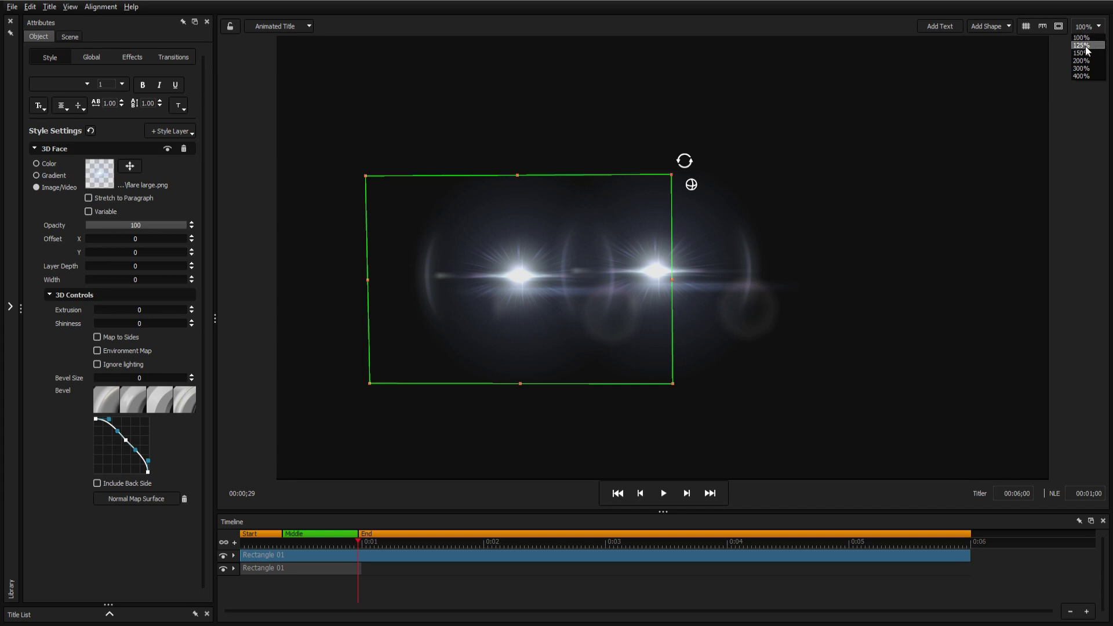
pyautogui.click(1080, 76)
pyautogui.moveTo(1043, 223); pyautogui.dragTo(1044, 274)
pyautogui.click(1094, 30)
pyautogui.click(1083, 37)
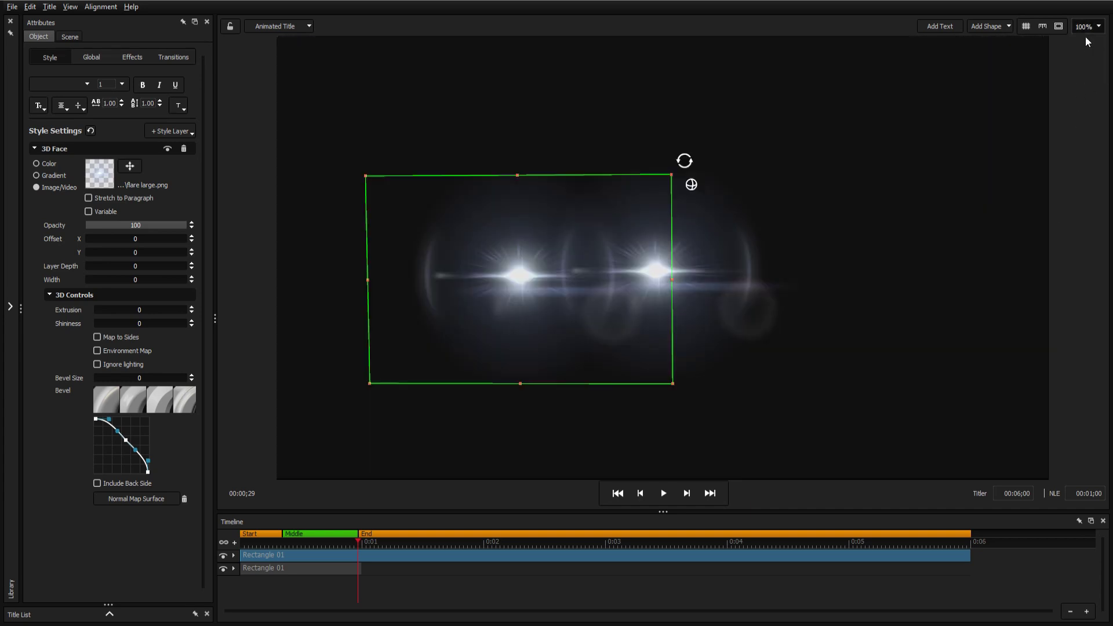
# Step: Switch the title type to Still Title and back to Animated Title
pyautogui.click(296, 27)
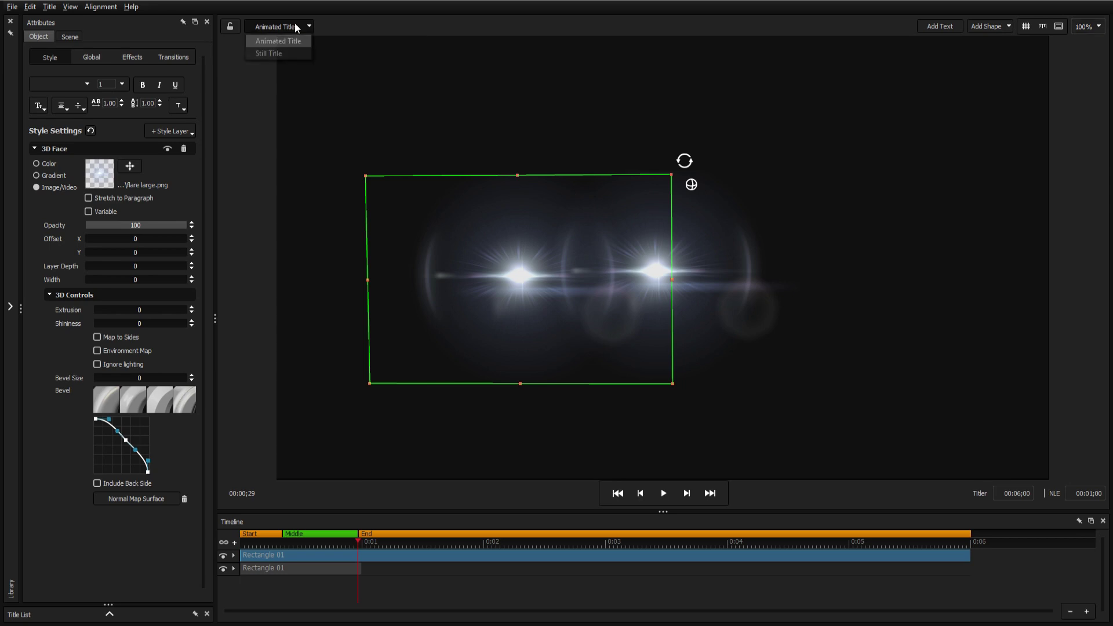
pyautogui.click(270, 53)
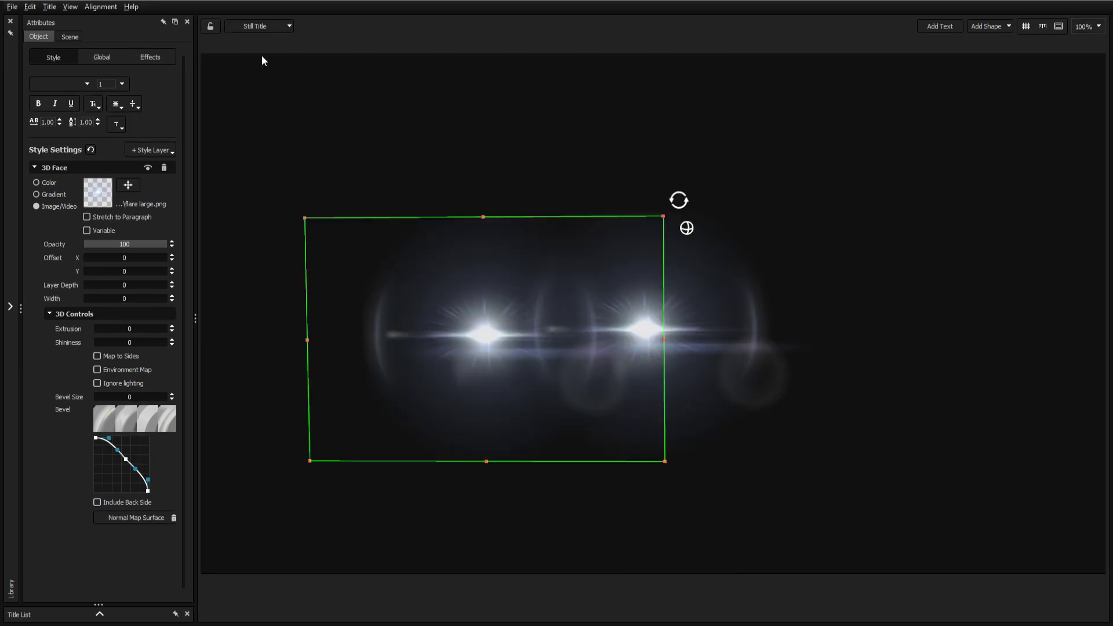
pyautogui.click(276, 29)
pyautogui.click(253, 40)
# Step: Lock the design, replace the placeholder text with "Hello", and unlock the design again
pyautogui.click(230, 26)
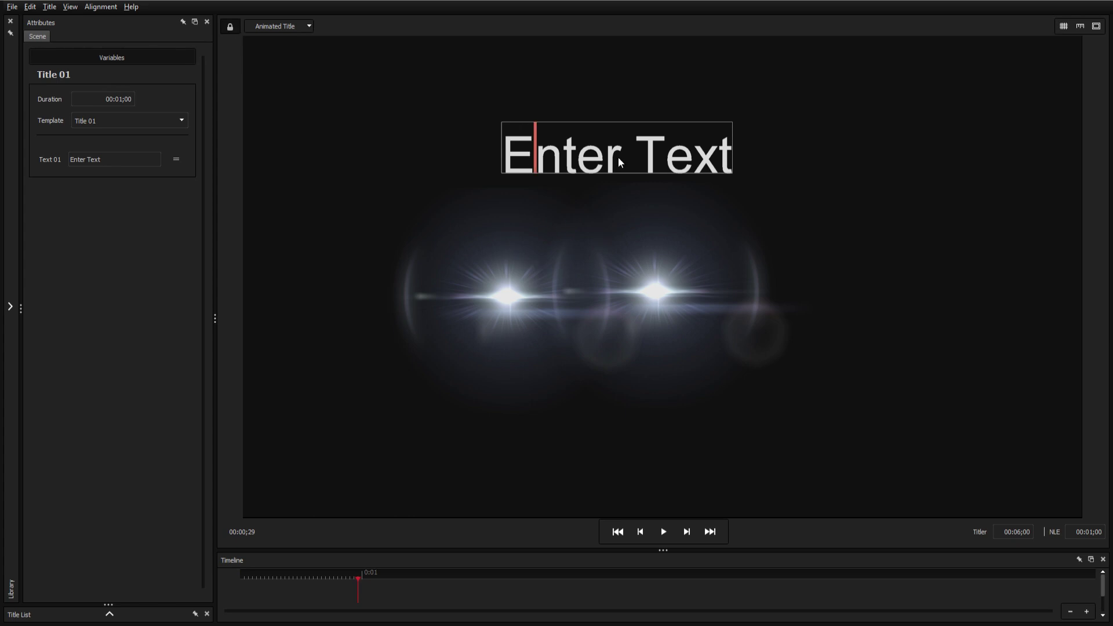
pyautogui.write('Hello')
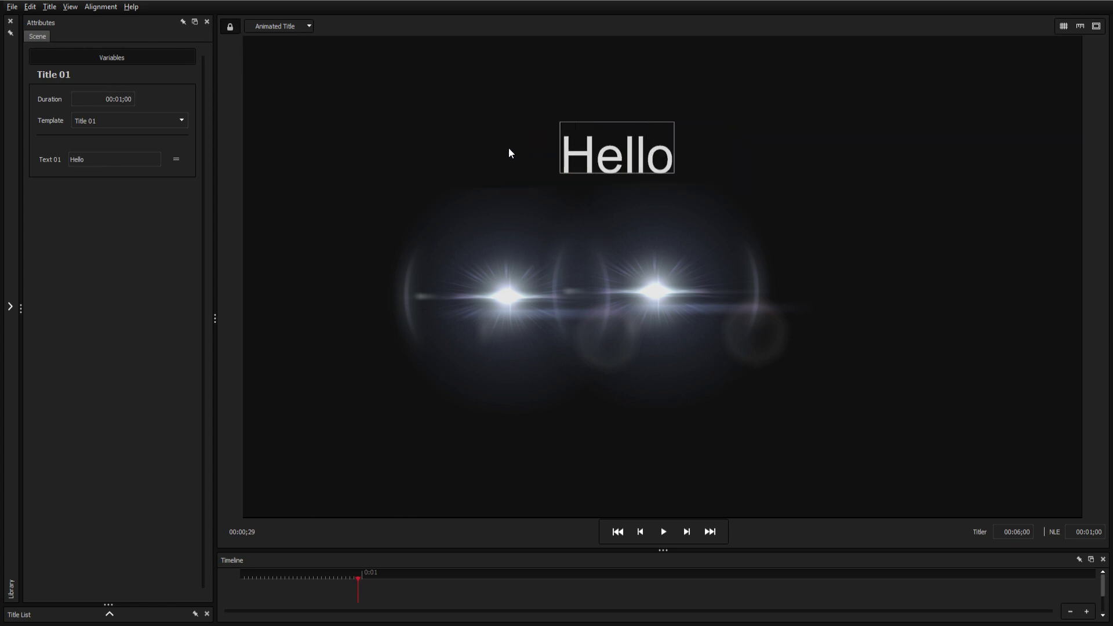
pyautogui.click(233, 30)
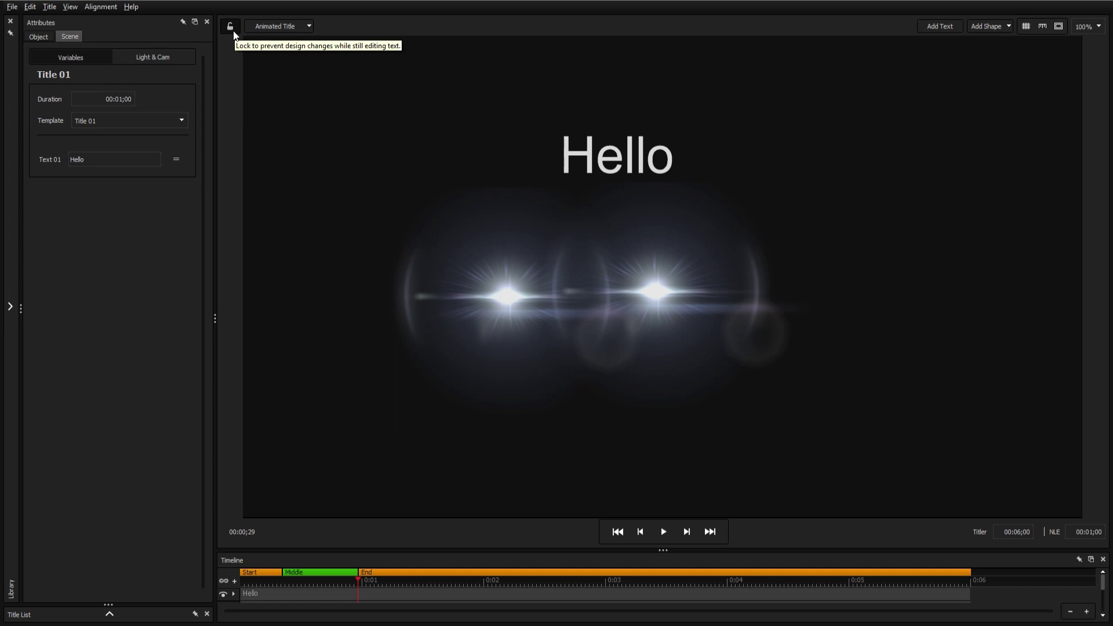
# Step: Enlarge the timeline area and delete the "Hello" text together with both flare layers
pyautogui.moveTo(291, 62); pyautogui.dragTo(845, 416)
pyautogui.moveTo(885, 545); pyautogui.dragTo(820, 465)
pyautogui.click(733, 528)
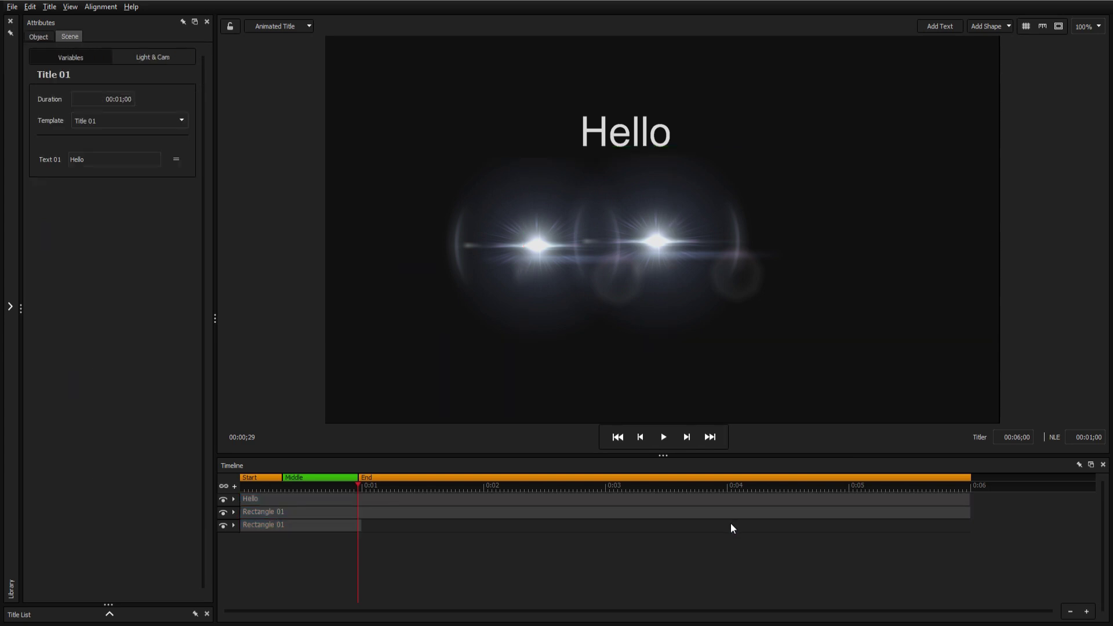
pyautogui.moveTo(731, 528); pyautogui.dragTo(329, 497)
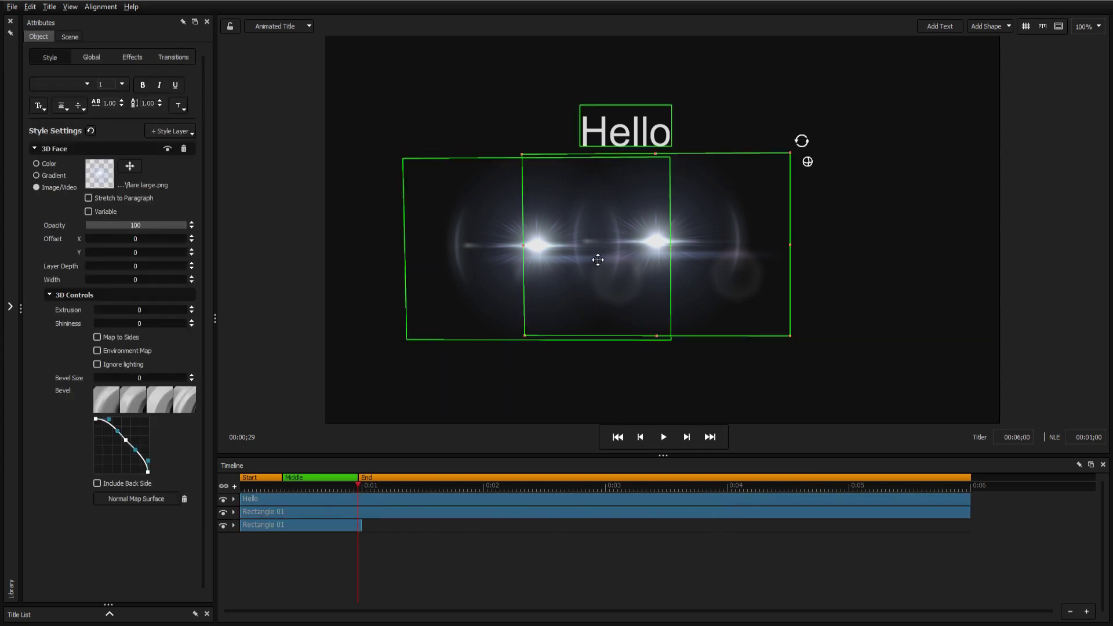
pyautogui.press('Delete')
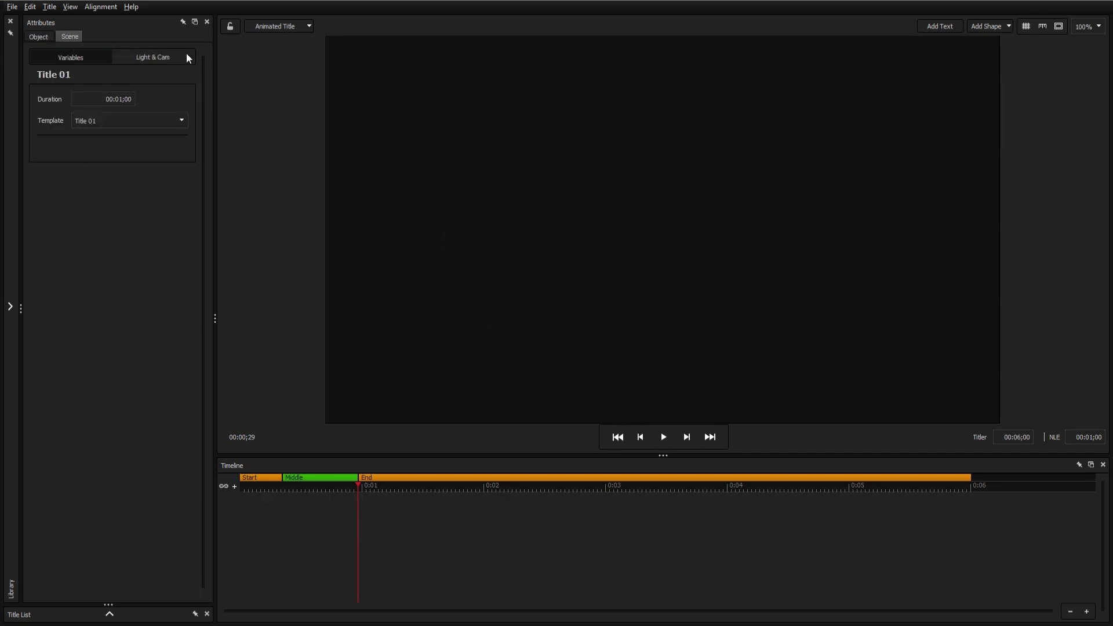
# Step: Switch the interface to a lighter skin and back to the dark one
pyautogui.click(68, 7)
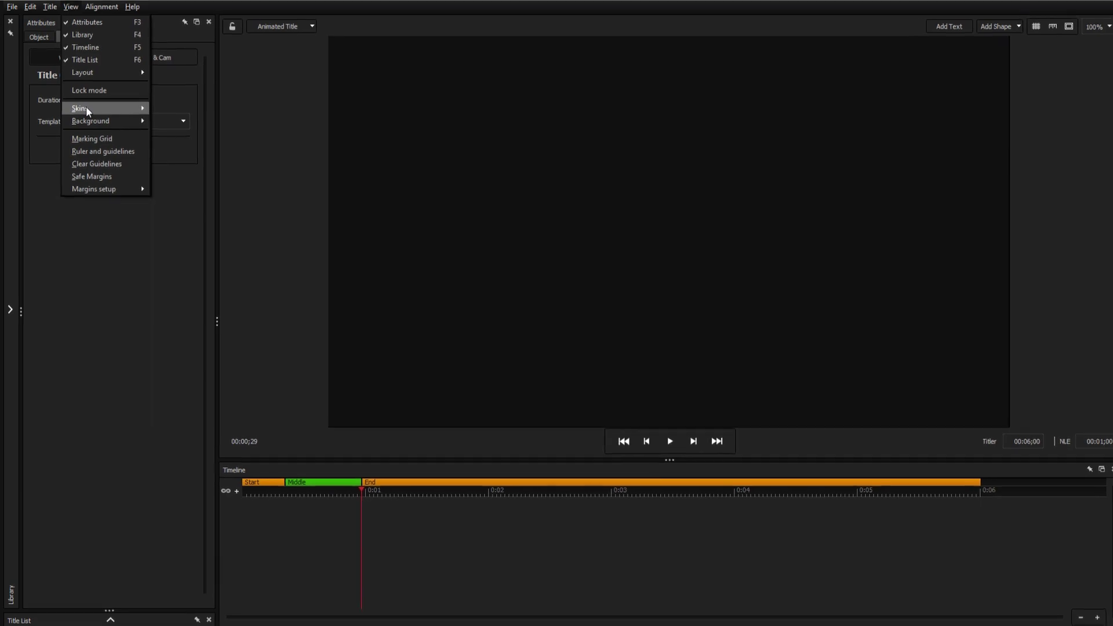
pyautogui.moveTo(87, 107)
pyautogui.click(176, 121)
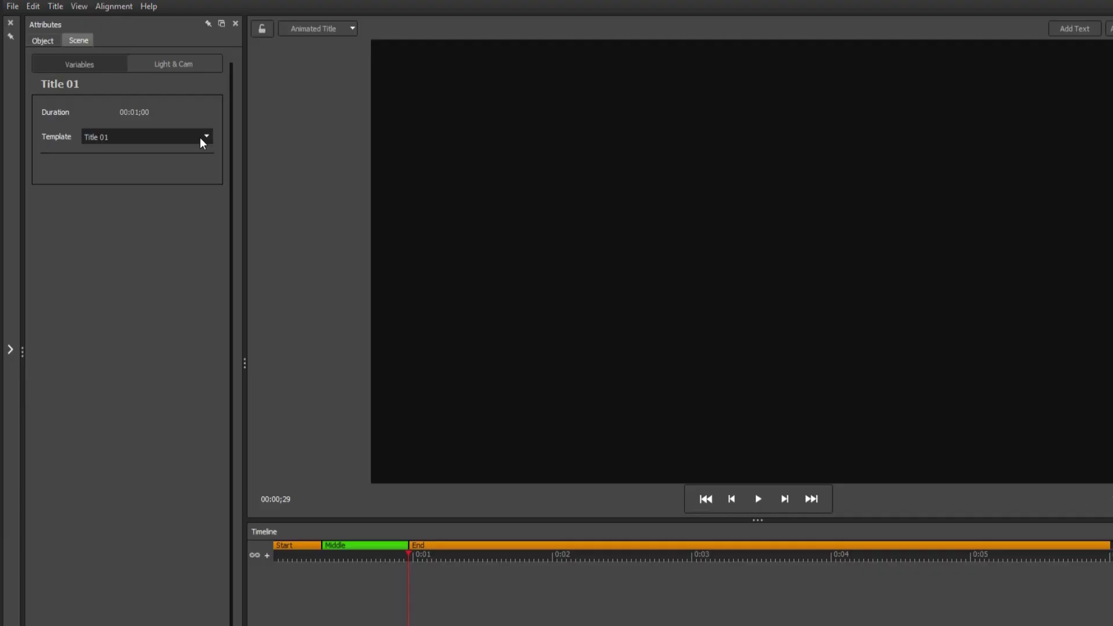
pyautogui.click(85, 6)
pyautogui.moveTo(142, 139)
pyautogui.click(214, 181)
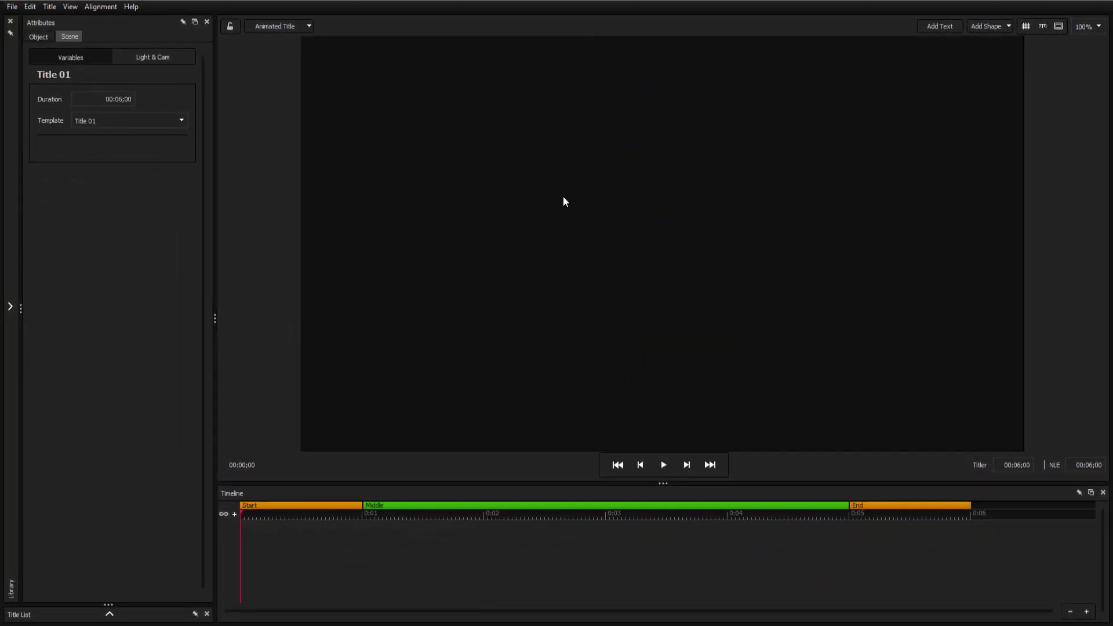
# Step: Add a text layer reading "Credits" and paste the prepared two-column list of names below the heading
pyautogui.click(941, 27)
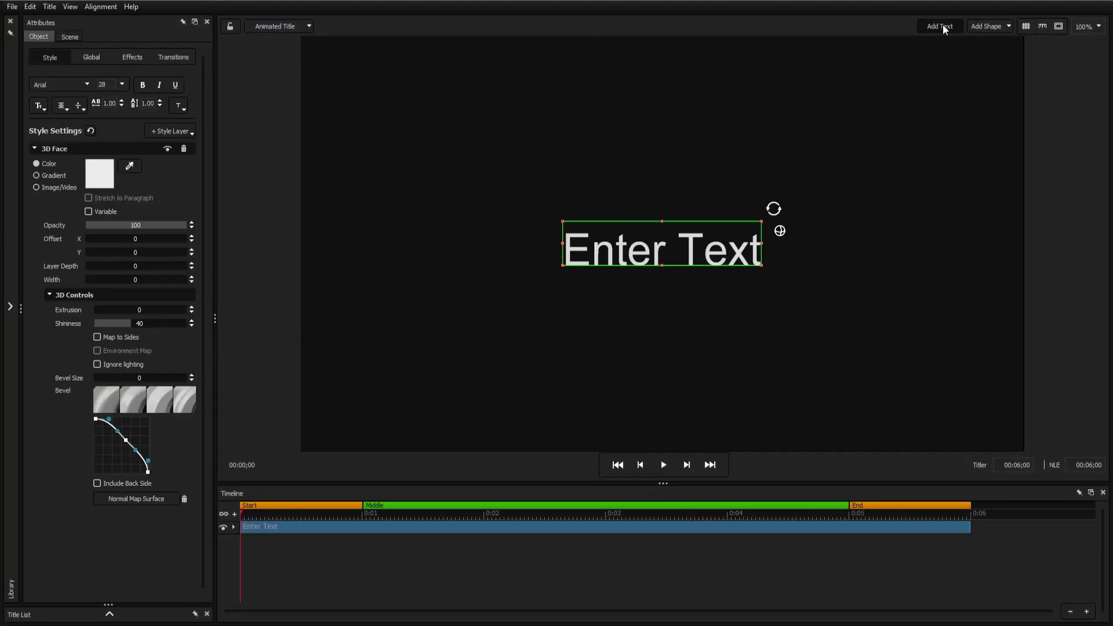
pyautogui.doubleClick(660, 244)
pyautogui.write('Credits')
pyautogui.hotkey('alt', 'Tab')
pyautogui.moveTo(324, 242); pyautogui.dragTo(413, 436)
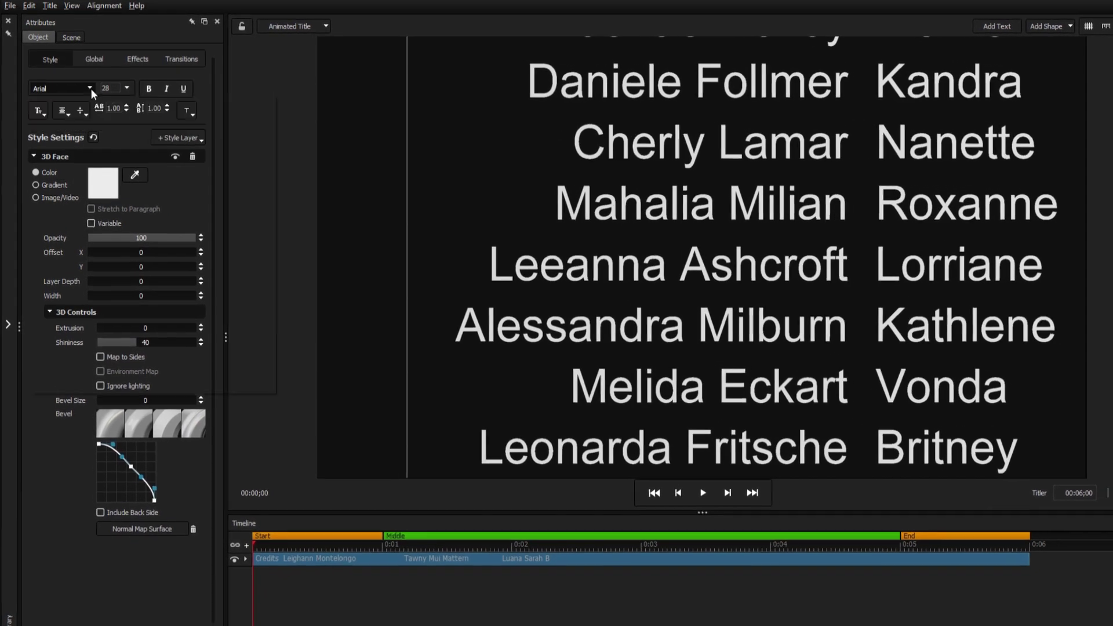
# Step: Format the credits text in Lato Light at size 14 with character spacing 0.95 and line spacing 1.15
pyautogui.click(91, 88)
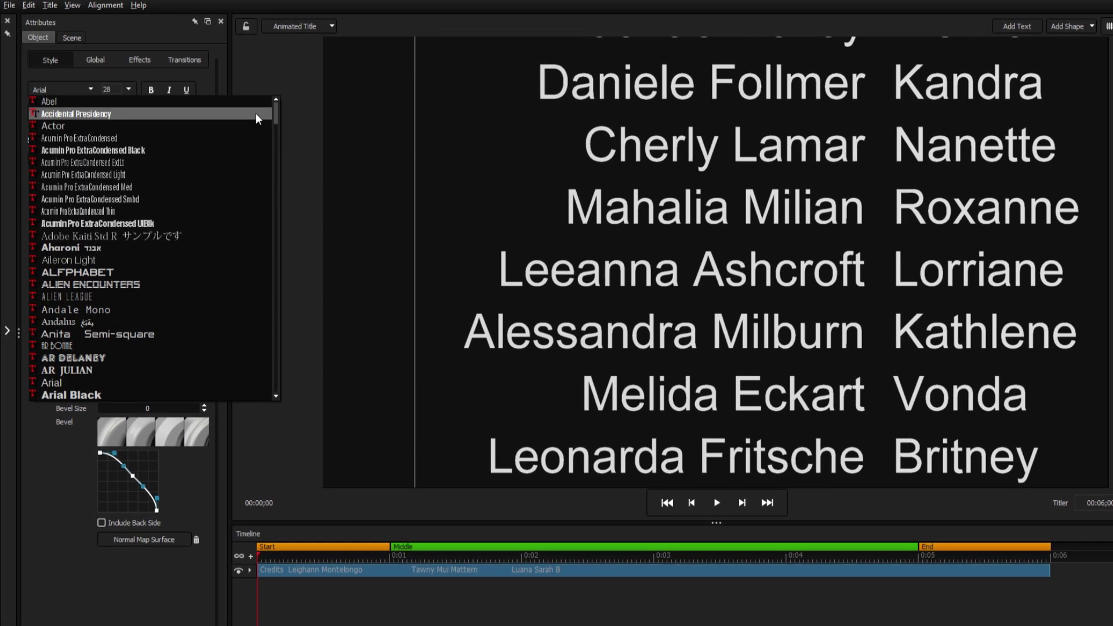
pyautogui.click(250, 110)
pyautogui.click(126, 88)
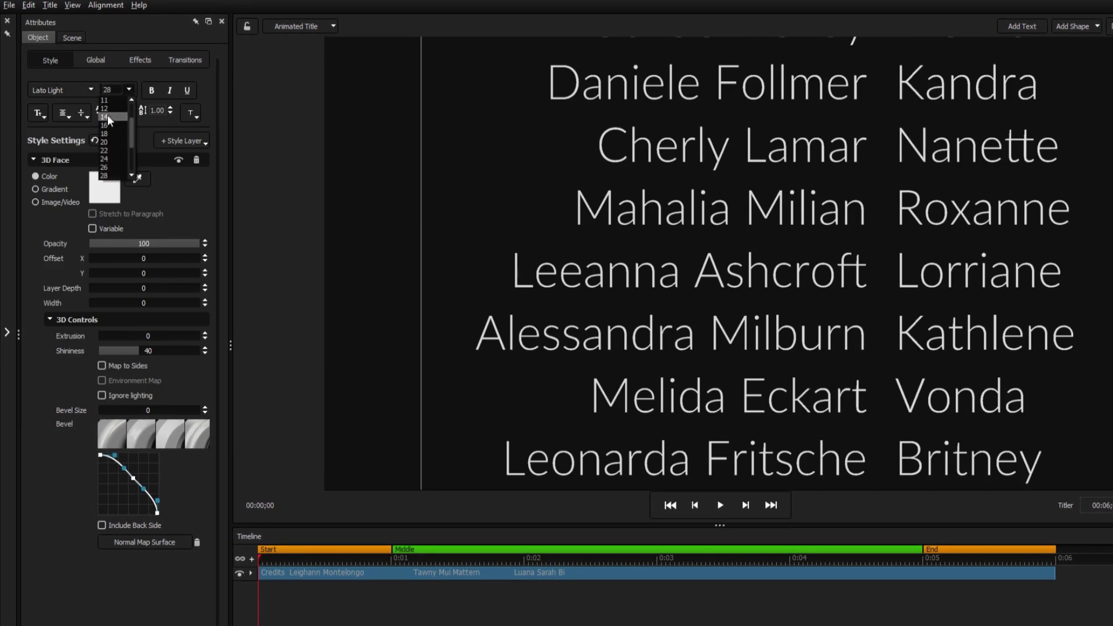
pyautogui.click(108, 116)
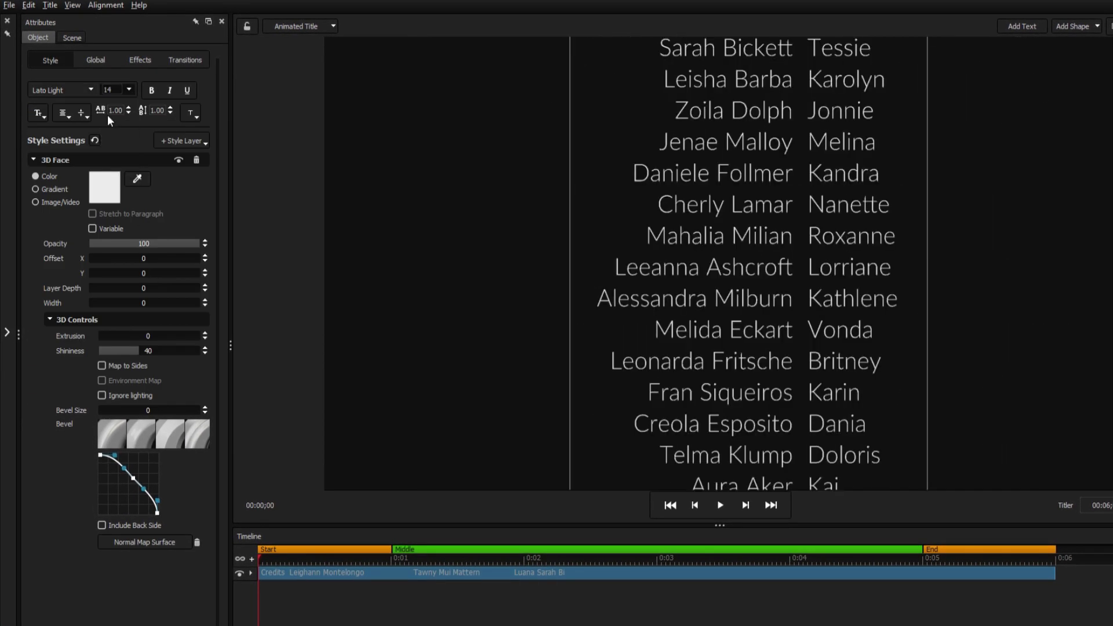
pyautogui.click(128, 112)
pyautogui.click(170, 107)
pyautogui.click(170, 108)
pyautogui.click(170, 108)
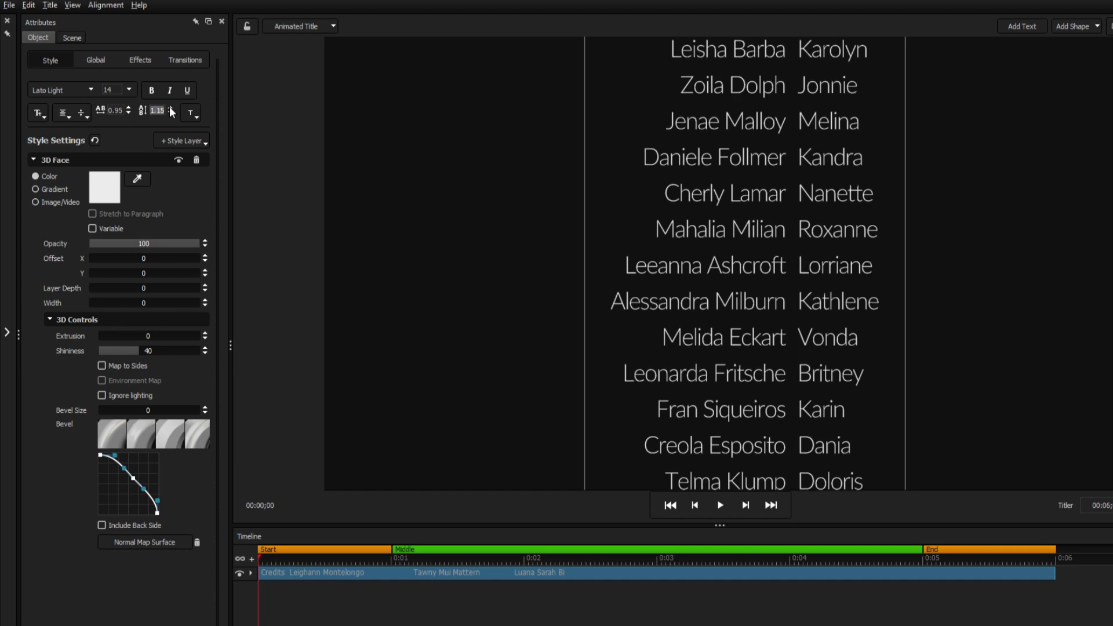
# Step: Color the credits text pale yellow and move the block down until its heading is inside the frame
pyautogui.click(111, 174)
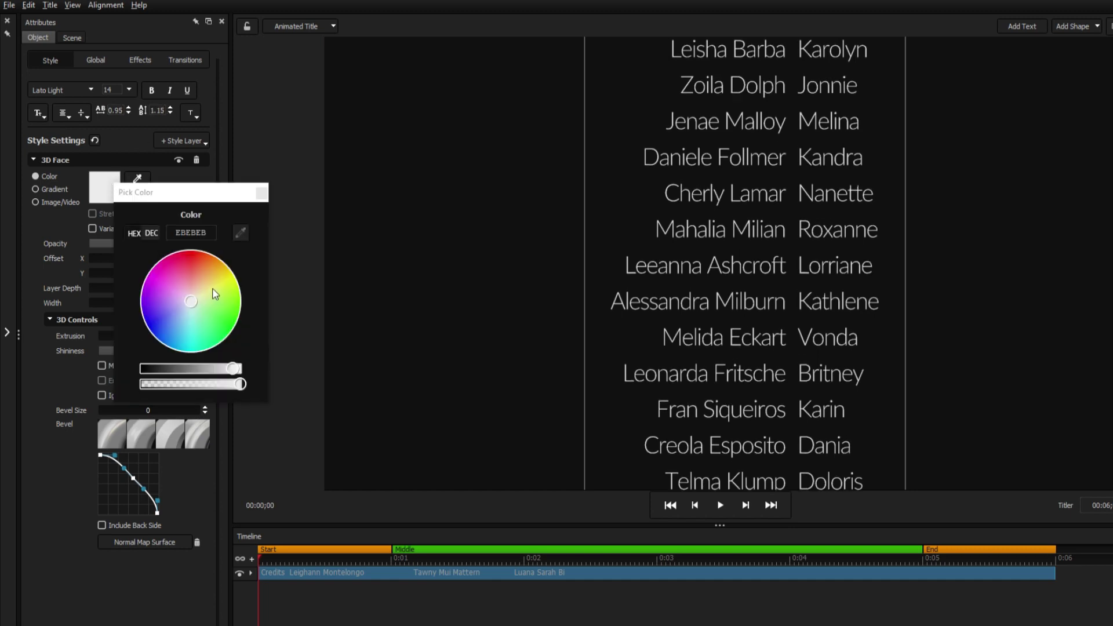
pyautogui.click(262, 194)
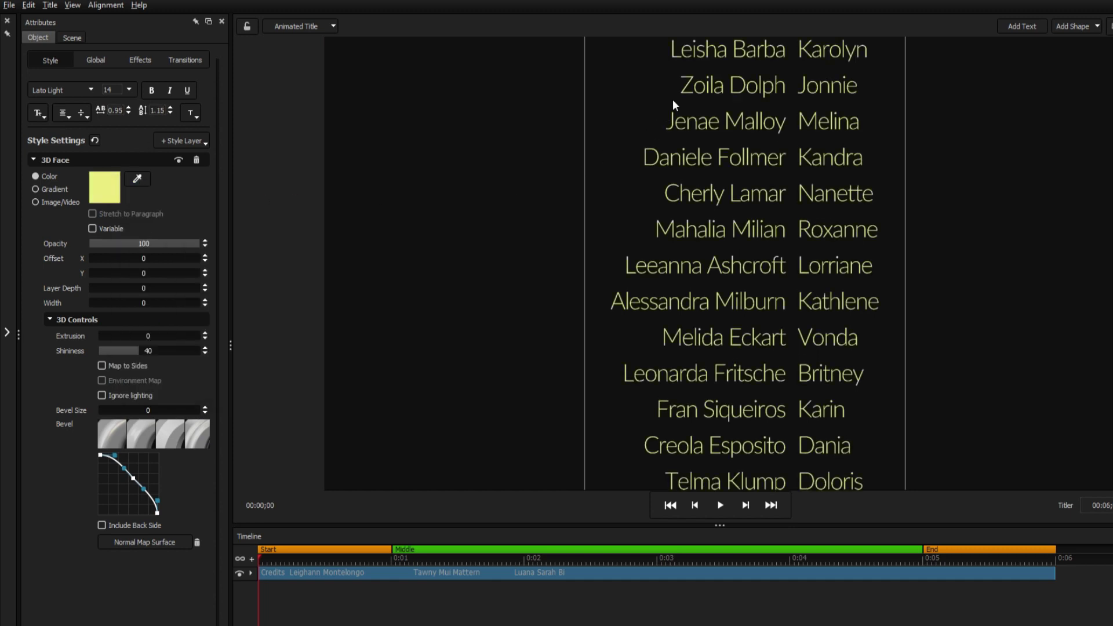
pyautogui.moveTo(586, 174); pyautogui.dragTo(584, 412)
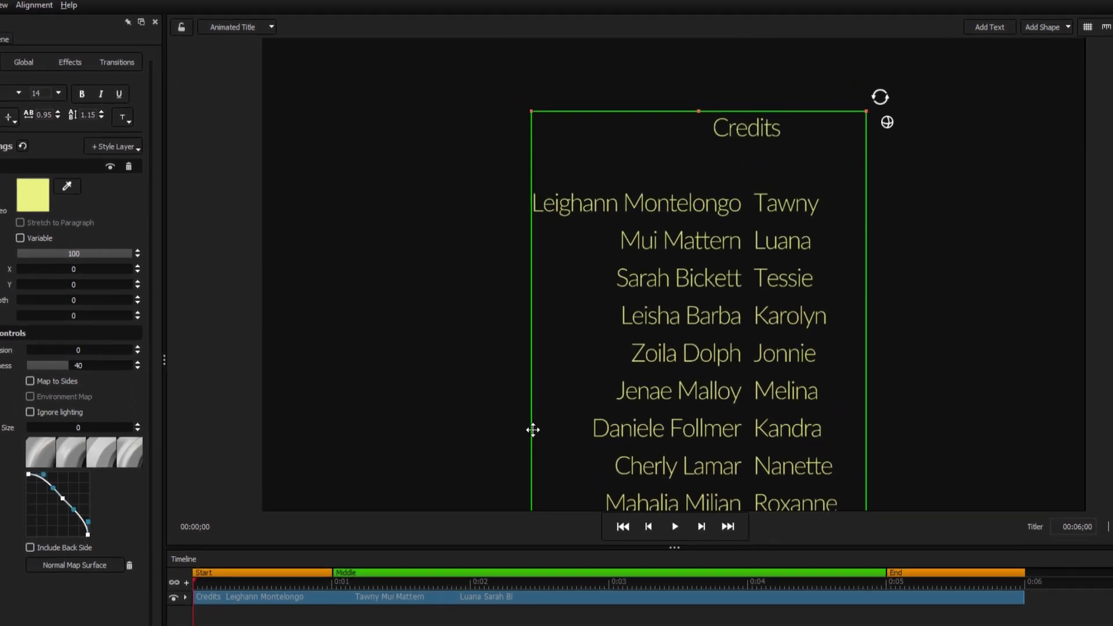
# Step: Restyle the "Credits" heading in larger white text and tighten the gap above the names
pyautogui.click(589, 141)
pyautogui.moveTo(590, 144); pyautogui.dragTo(662, 148)
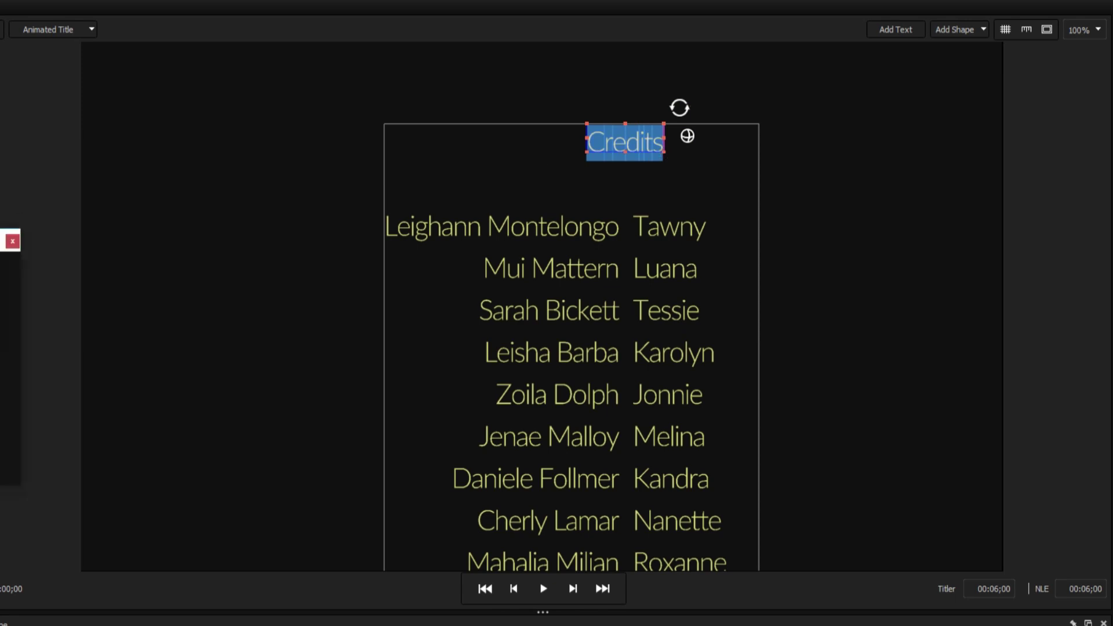
pyautogui.click(13, 243)
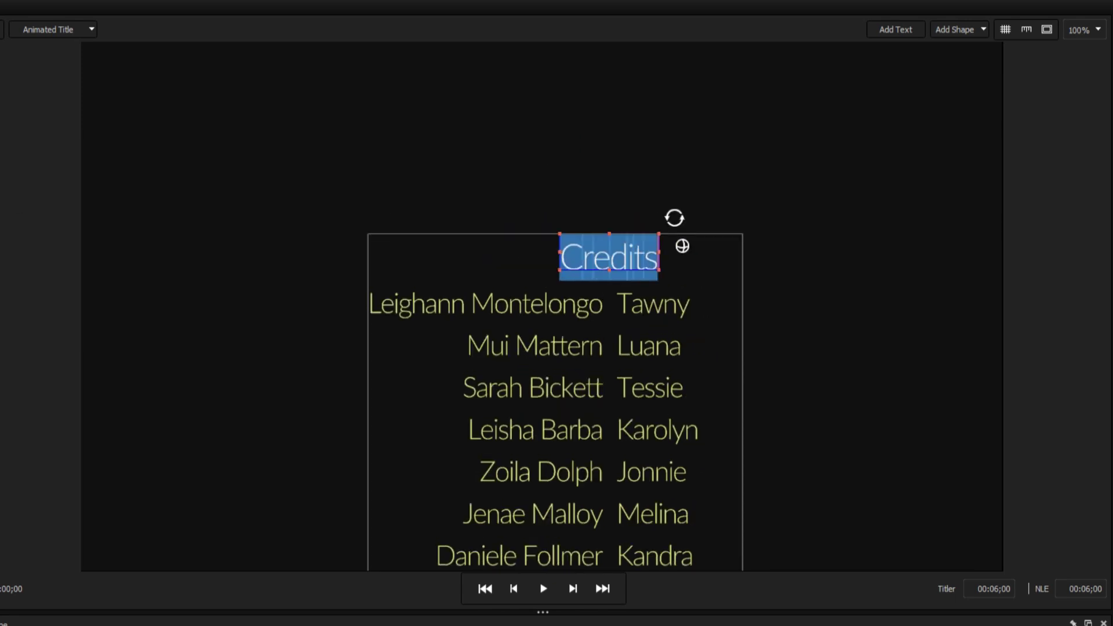
pyautogui.click(289, 265)
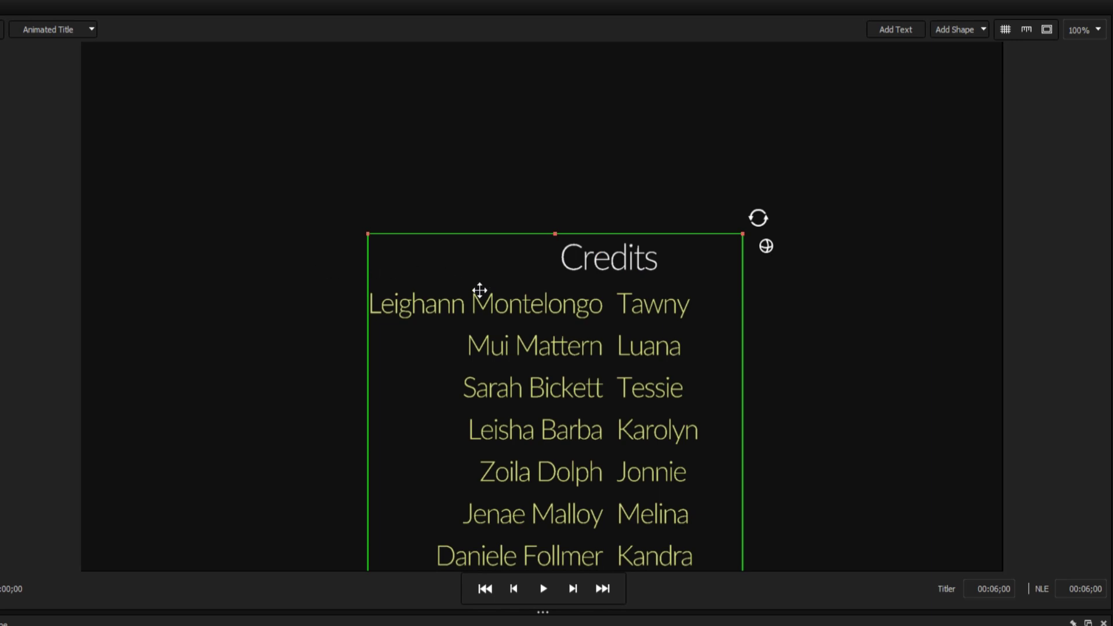
# Step: Scale the credits block uniformly to 4.5 and set its Y position to -40.4
pyautogui.moveTo(484, 440); pyautogui.dragTo(475, 245)
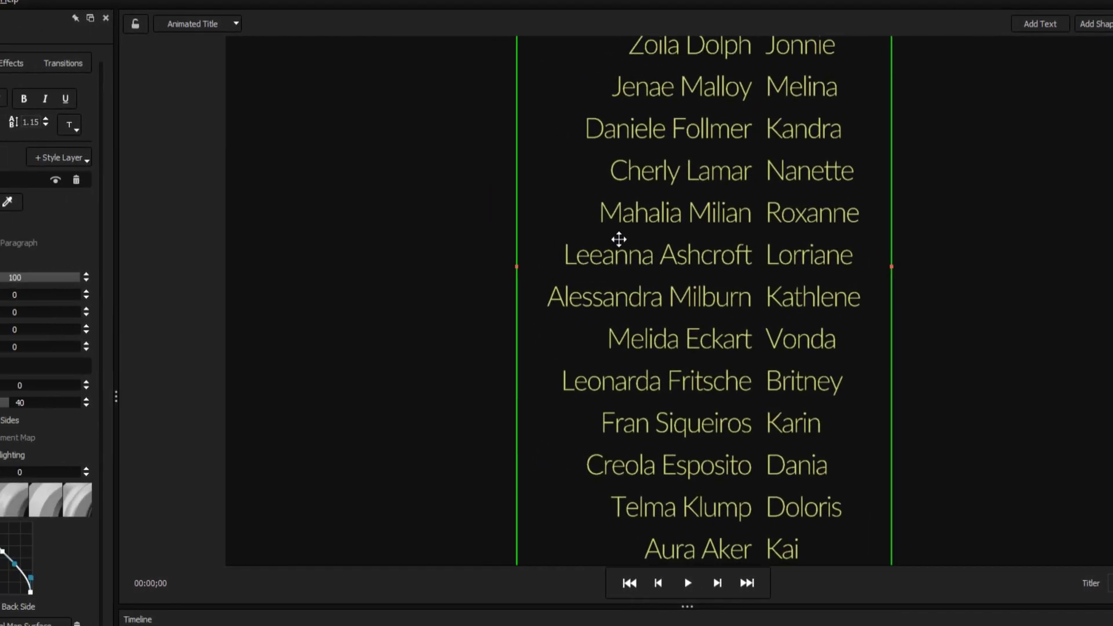
pyautogui.click(115, 57)
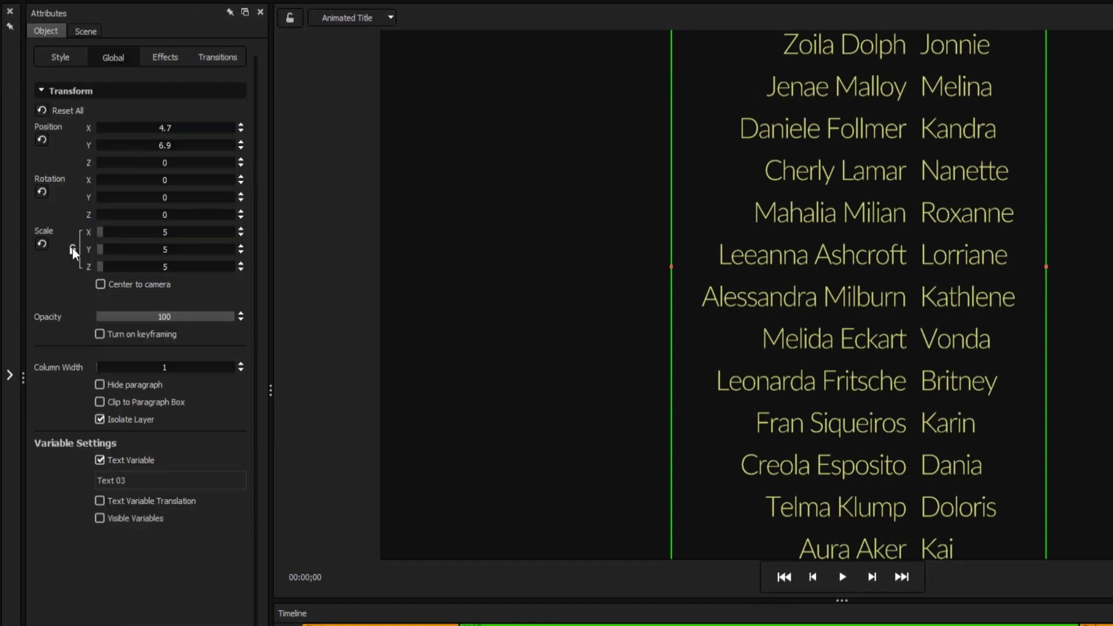
pyautogui.moveTo(158, 250); pyautogui.dragTo(166, 250)
pyautogui.moveTo(162, 144); pyautogui.dragTo(151, 152)
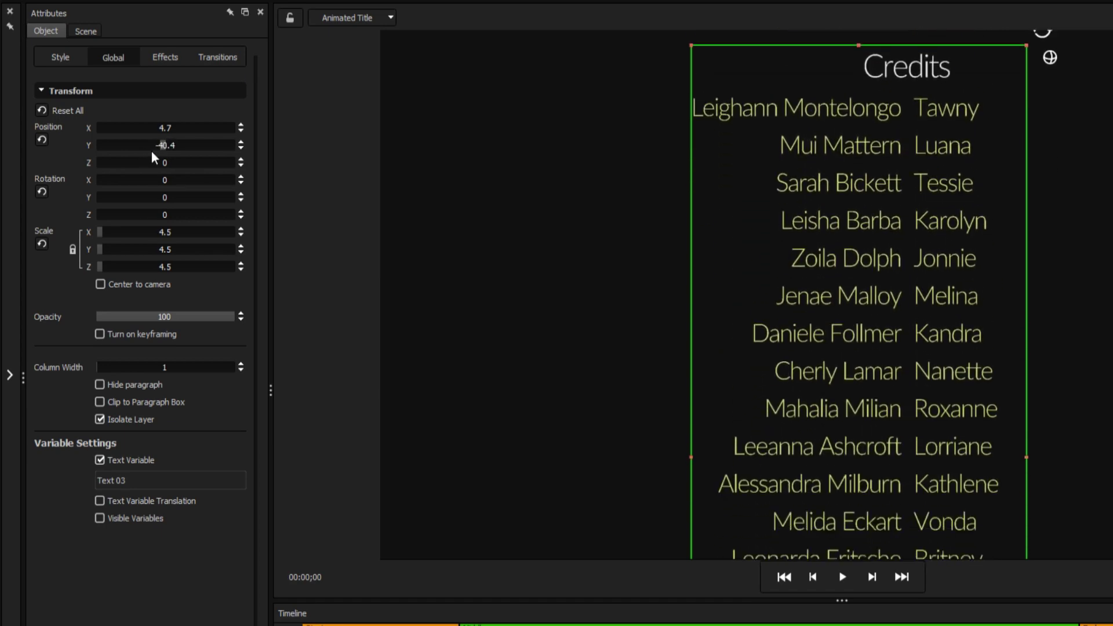
# Step: Preview the roll and crawl animation presets on the credits block and apply Roll-medium
pyautogui.click(9, 374)
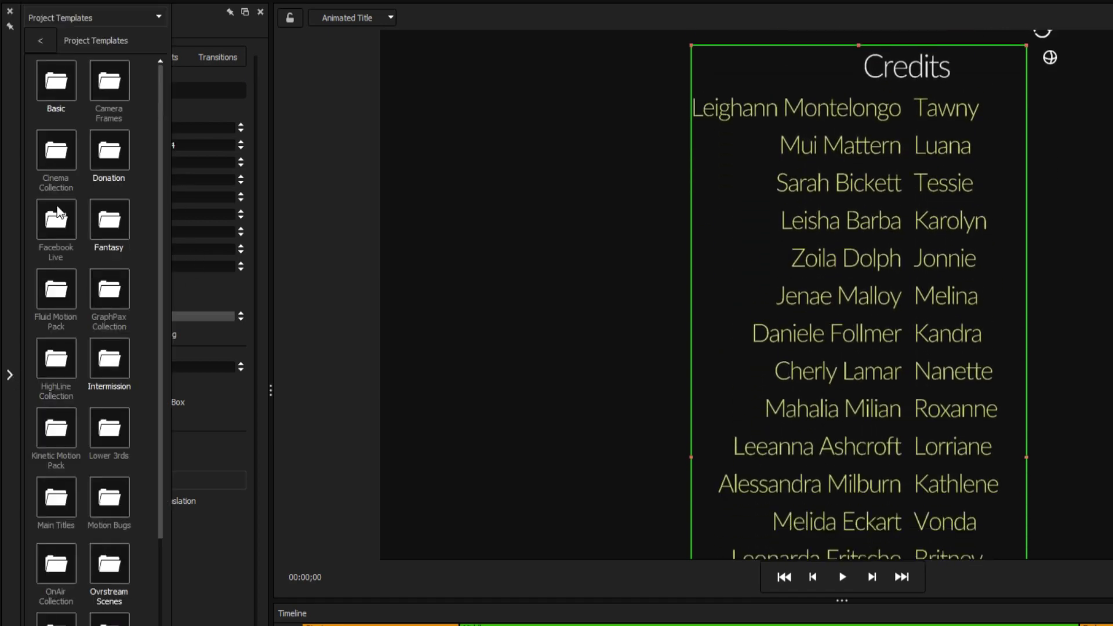
pyautogui.click(155, 17)
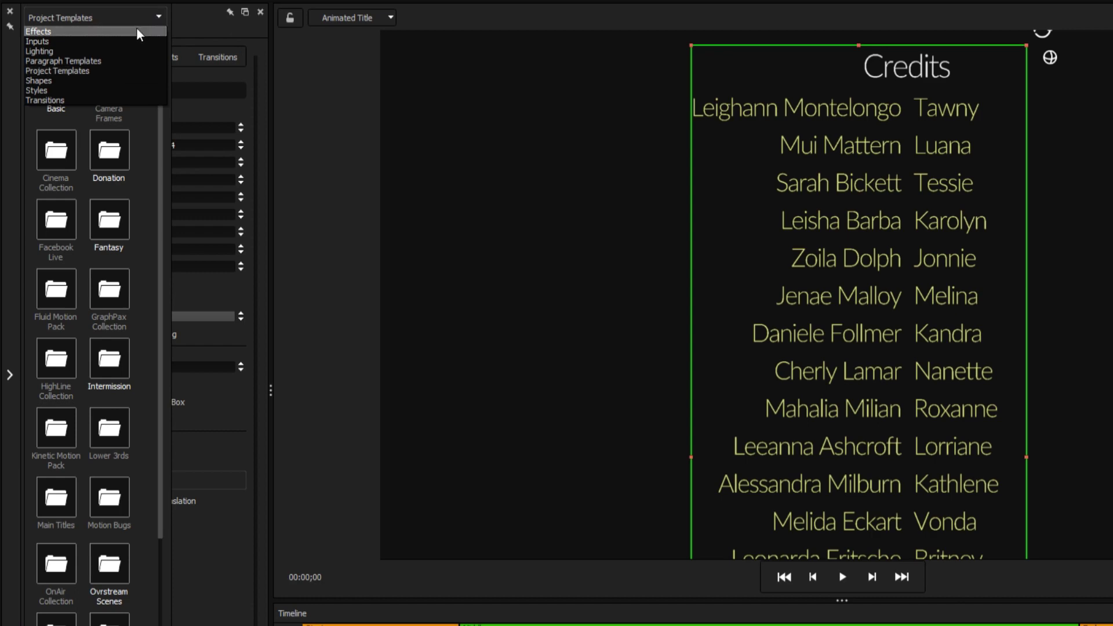
pyautogui.click(137, 29)
pyautogui.click(57, 76)
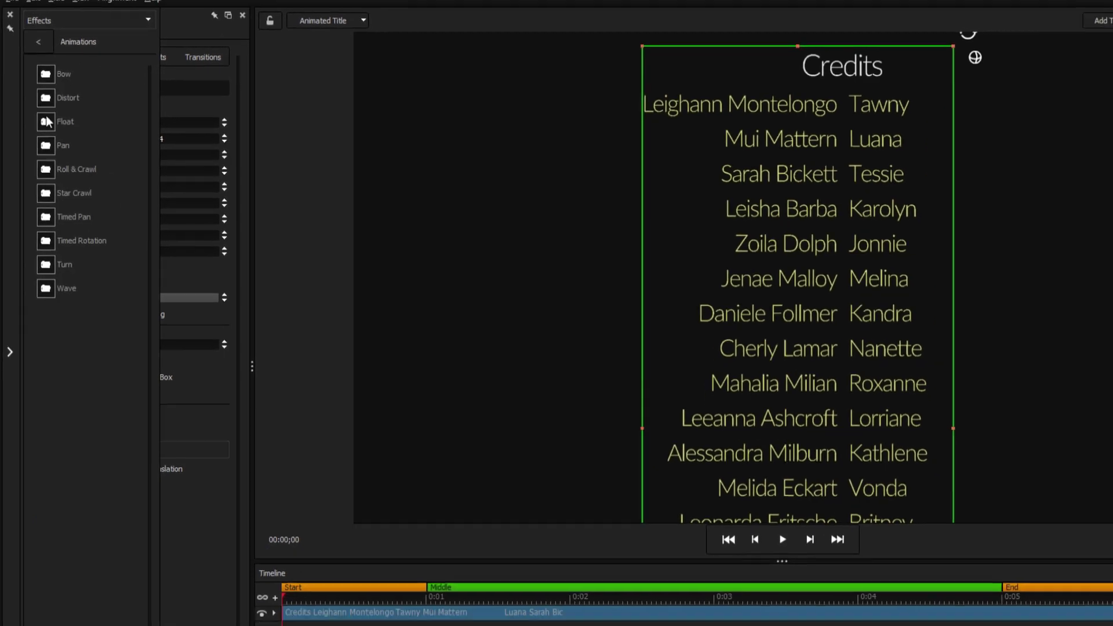
pyautogui.click(50, 177)
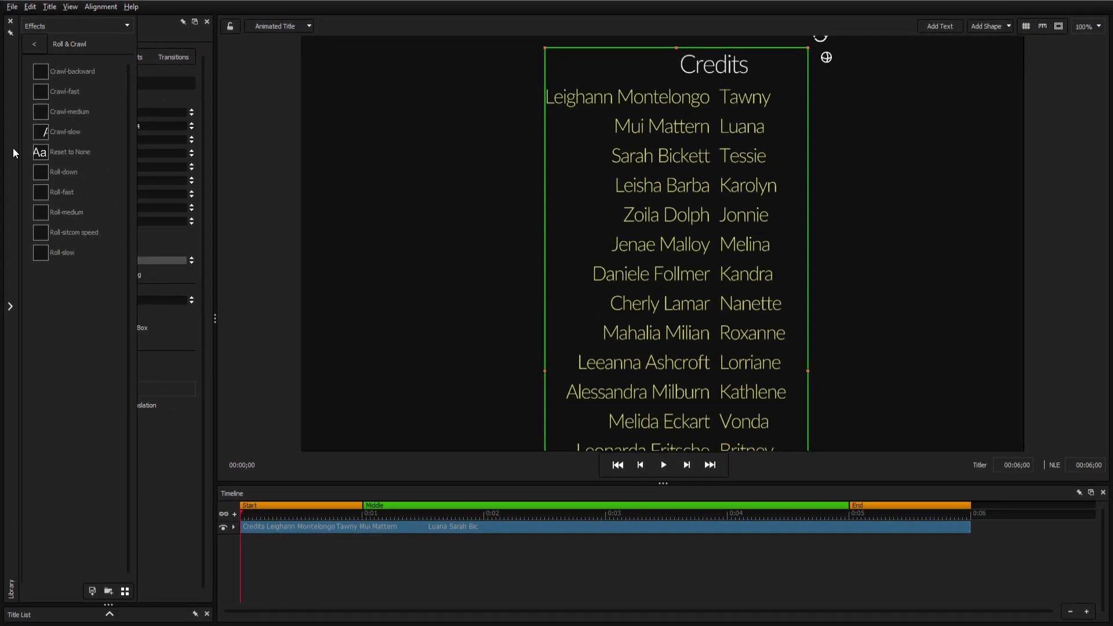
pyautogui.moveTo(41, 172)
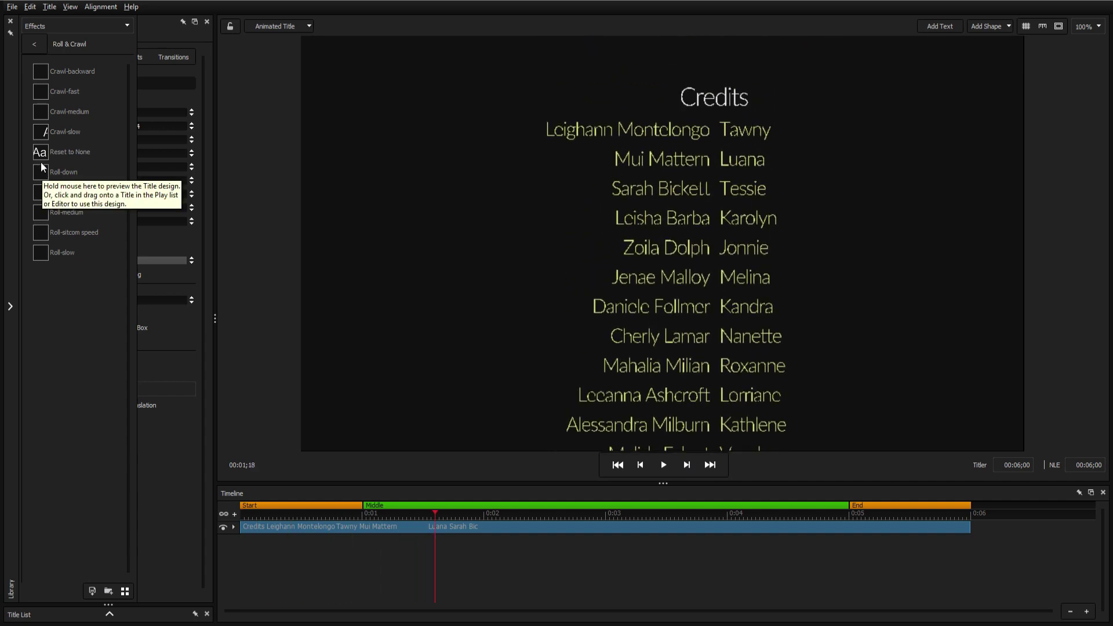
pyautogui.moveTo(44, 131)
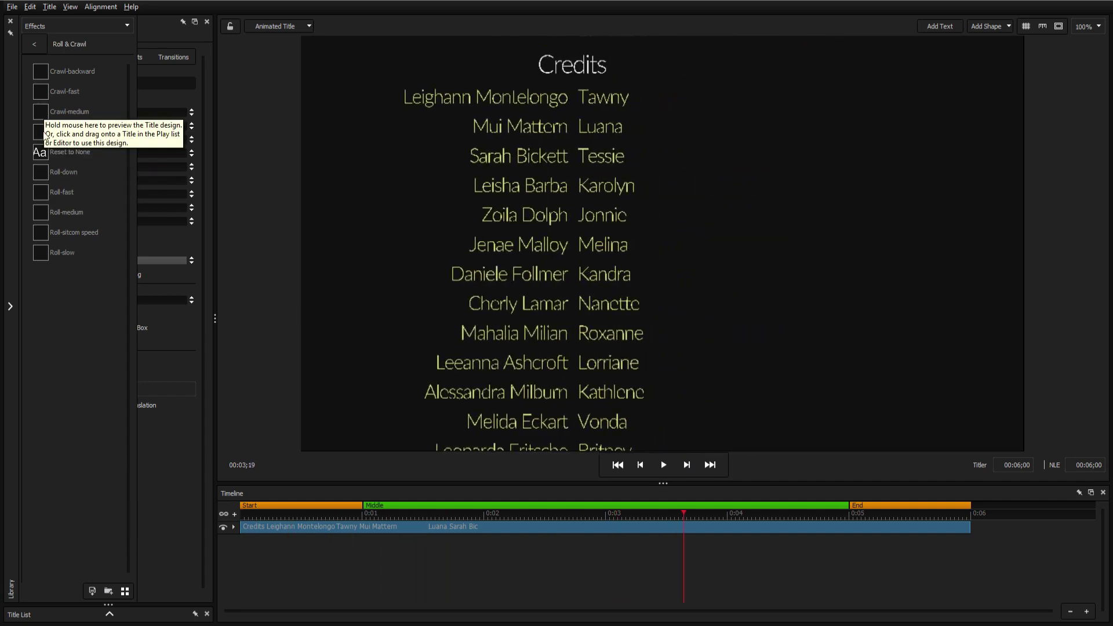
pyautogui.moveTo(43, 215)
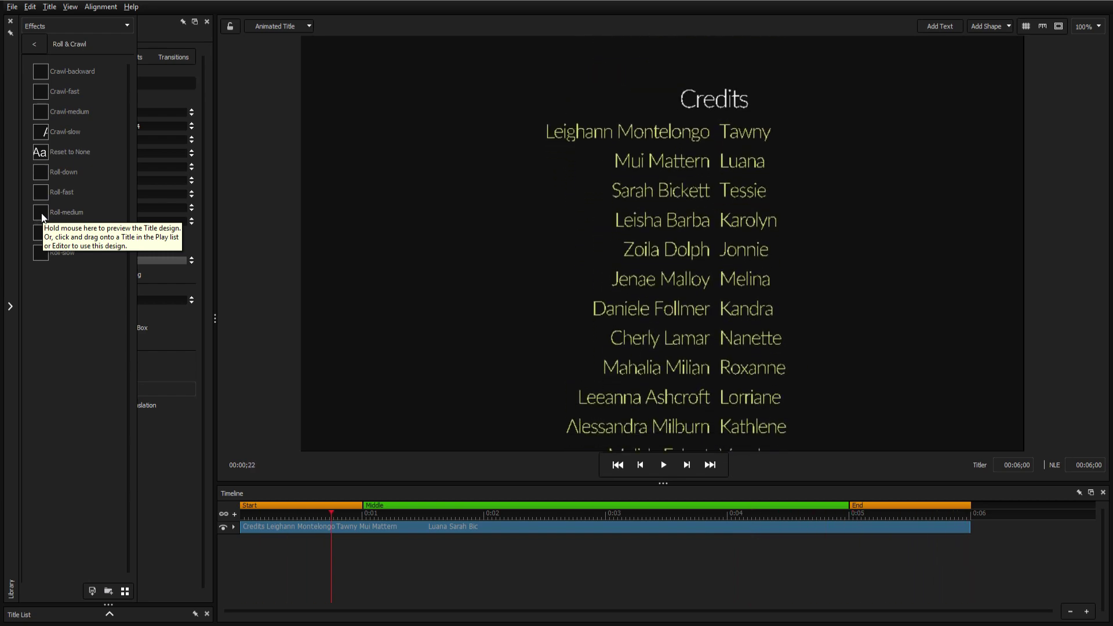
pyautogui.click(44, 215)
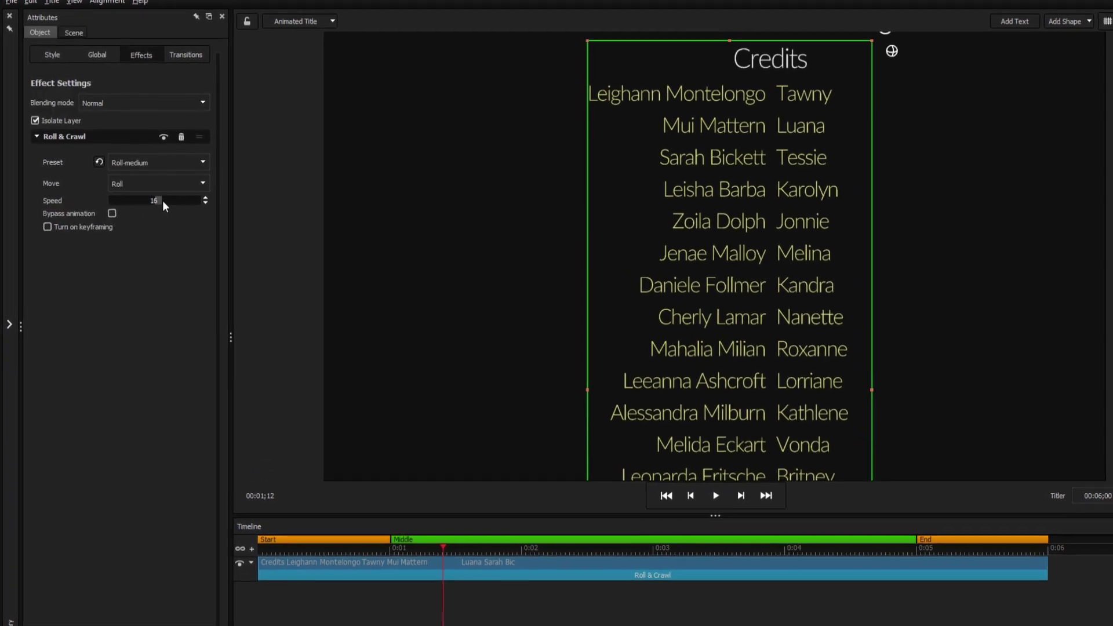
# Step: Play the credits roll while raising its speed to 28.1
pyautogui.click(162, 201)
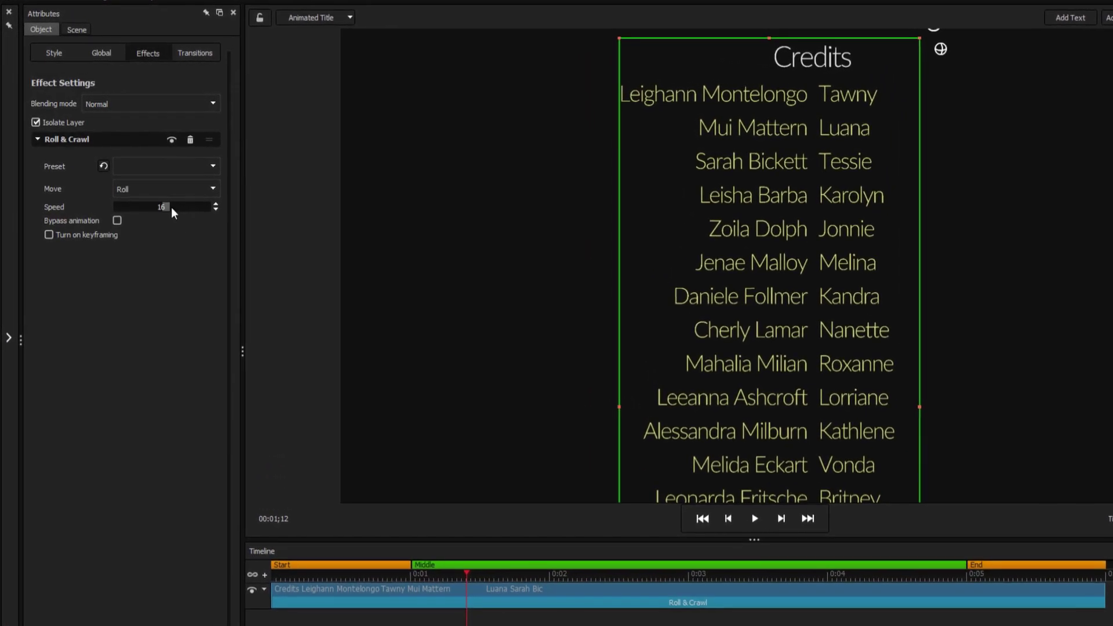
pyautogui.press('space')
pyautogui.moveTo(171, 207); pyautogui.dragTo(179, 207)
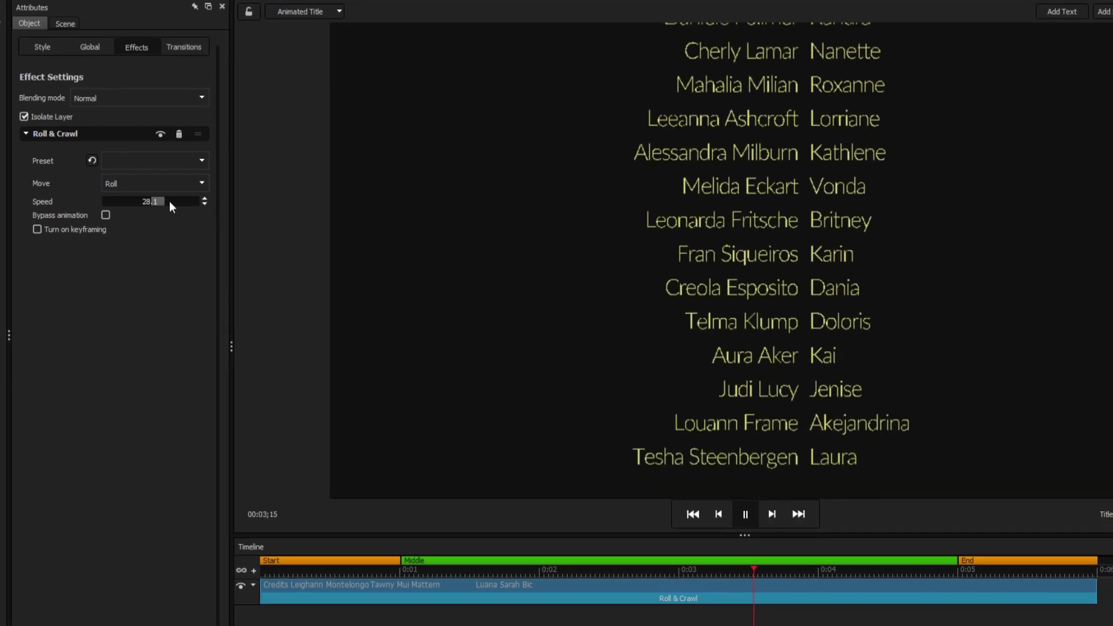
# Step: Set the titler duration to 01:00;00 and fit the longer timeline in view
pyautogui.moveTo(586, 574); pyautogui.dragTo(984, 585)
pyautogui.moveTo(827, 508); pyautogui.dragTo(984, 501)
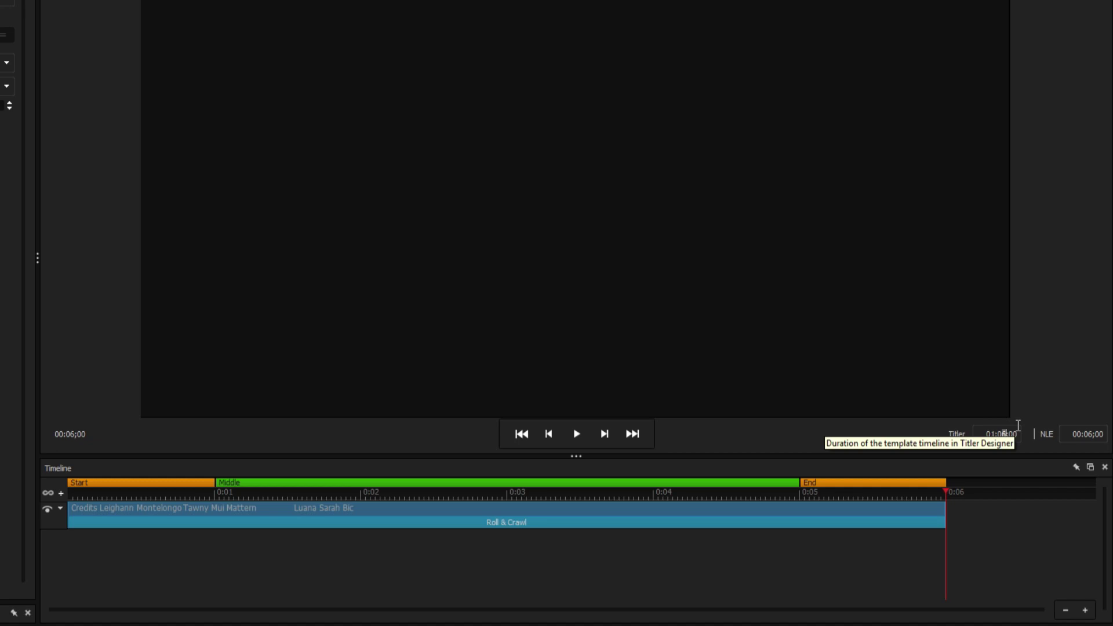
pyautogui.write('0')
pyautogui.press('Return')
pyautogui.click(1065, 611)
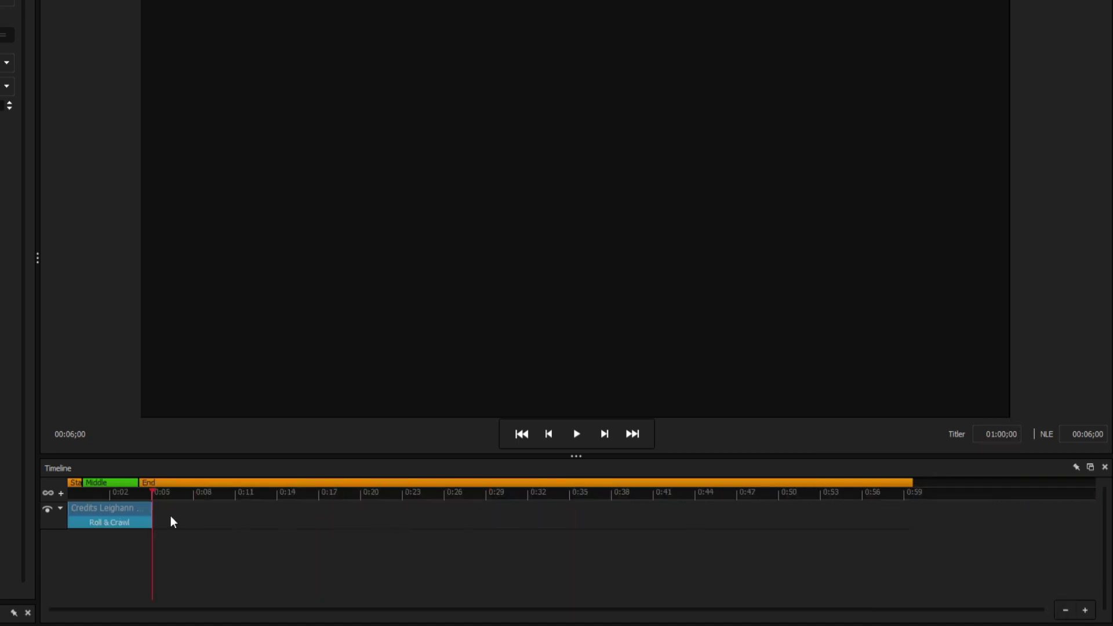
# Step: Extend the credits layer to about 20 seconds and slow its roll speed to 12.6, checking the motion from the start
pyautogui.moveTo(152, 512); pyautogui.dragTo(410, 527)
pyautogui.press('Home')
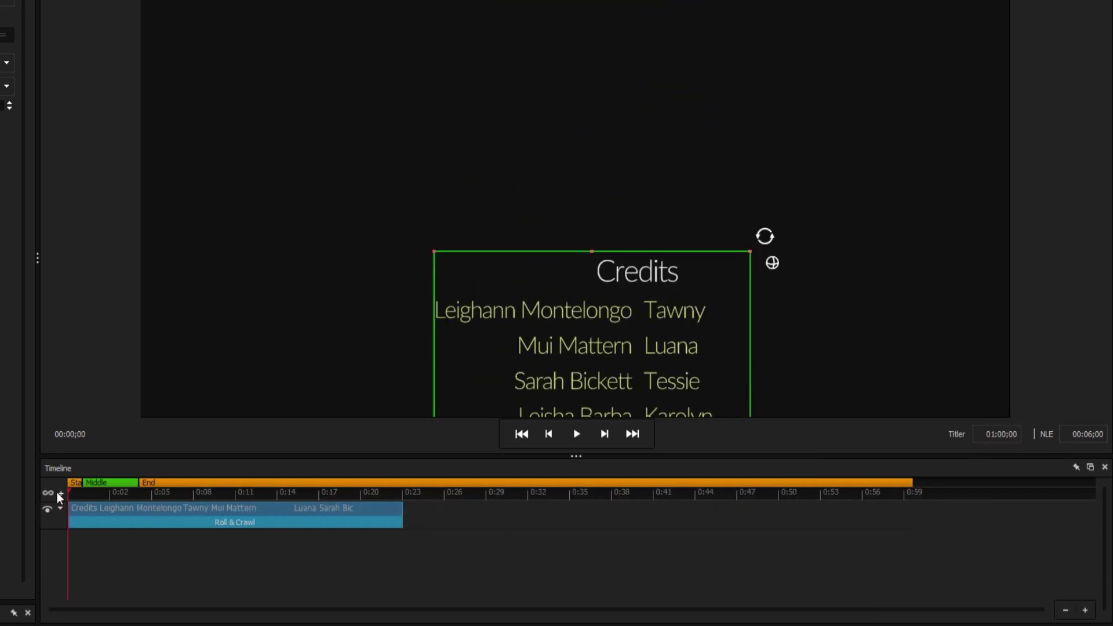
pyautogui.moveTo(69, 494); pyautogui.dragTo(175, 500)
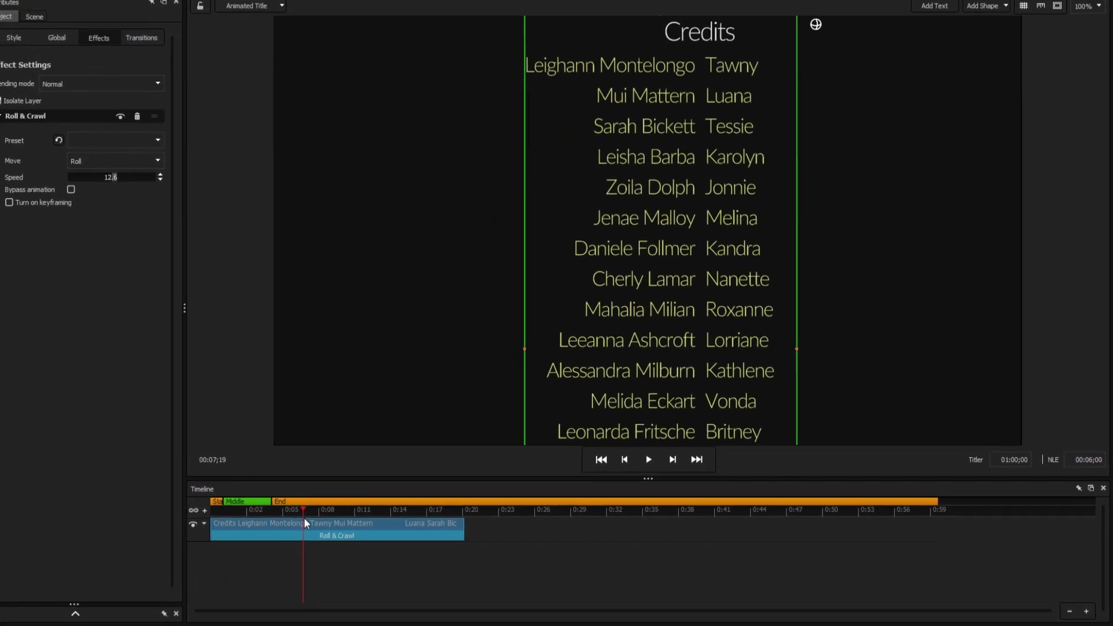
pyautogui.moveTo(305, 520); pyautogui.dragTo(306, 520)
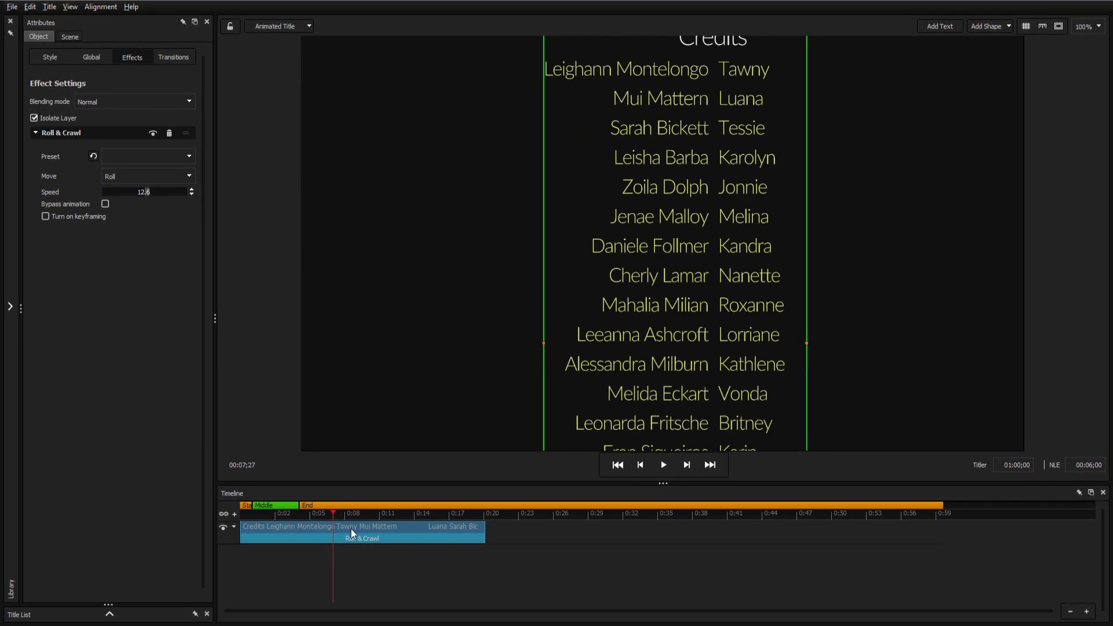
# Step: Duplicate the credits layer, retitle the copy "Special Thanks" and replace its two-column list with a single column of first names
pyautogui.rightClick(353, 532)
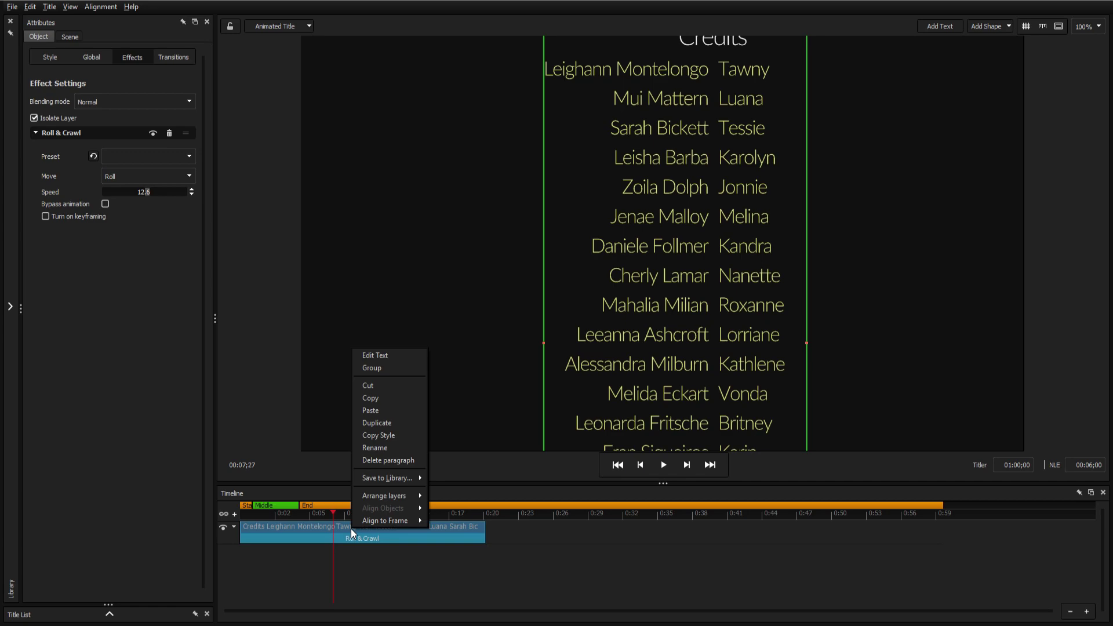
pyautogui.click(397, 426)
pyautogui.click(396, 425)
pyautogui.moveTo(562, 304); pyautogui.dragTo(556, 297)
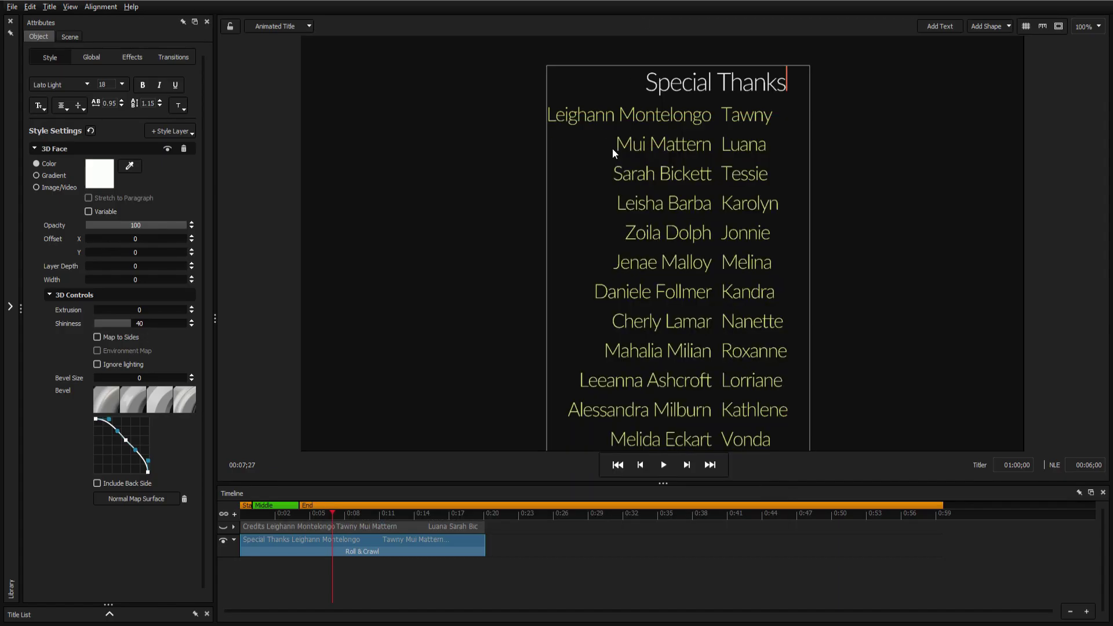
pyautogui.moveTo(616, 145); pyautogui.dragTo(800, 406)
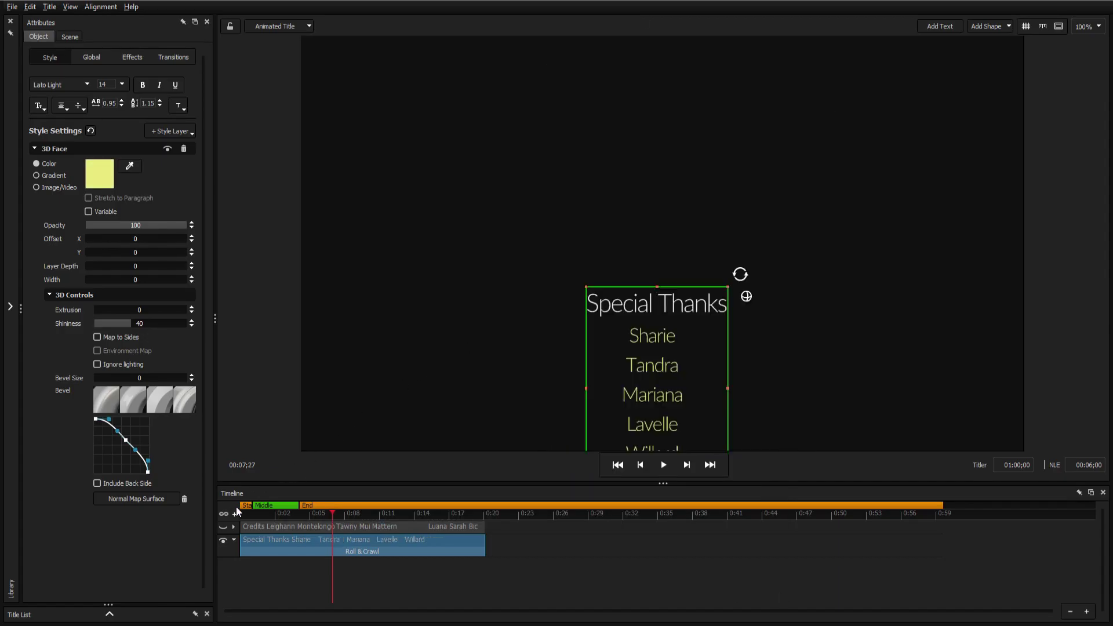
# Step: Show the original credits layer again and scrub the roll to about 17 seconds
pyautogui.click(223, 528)
pyautogui.moveTo(334, 518); pyautogui.dragTo(457, 517)
pyautogui.click(468, 395)
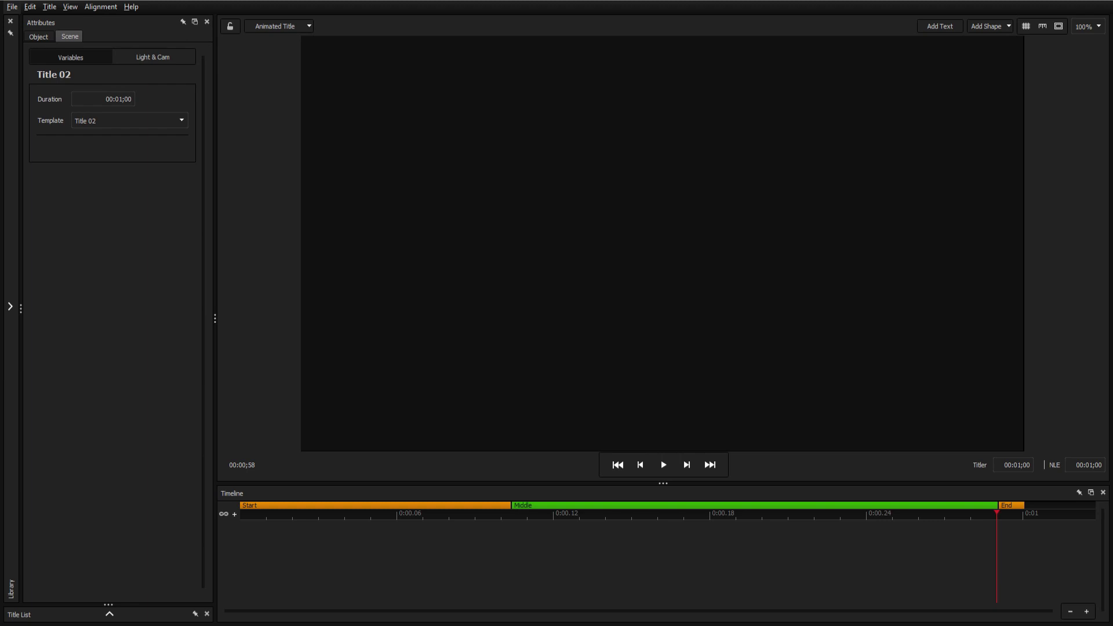
# Step: Import an FX logo image from the JPEG logos folder
pyautogui.click(11, 7)
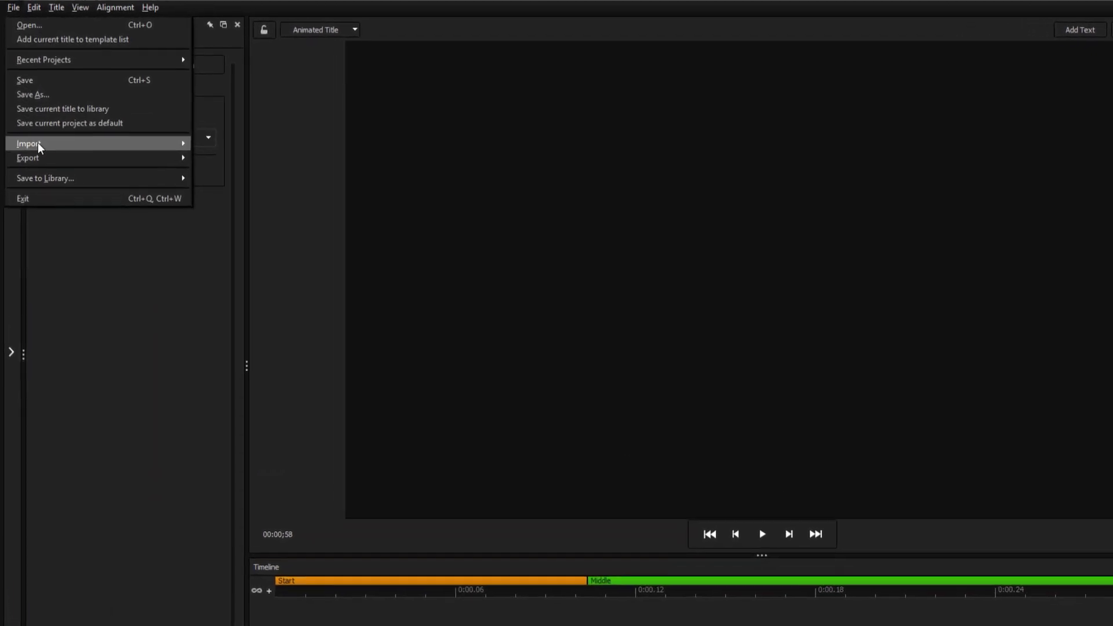
pyautogui.moveTo(33, 125)
pyautogui.click(232, 154)
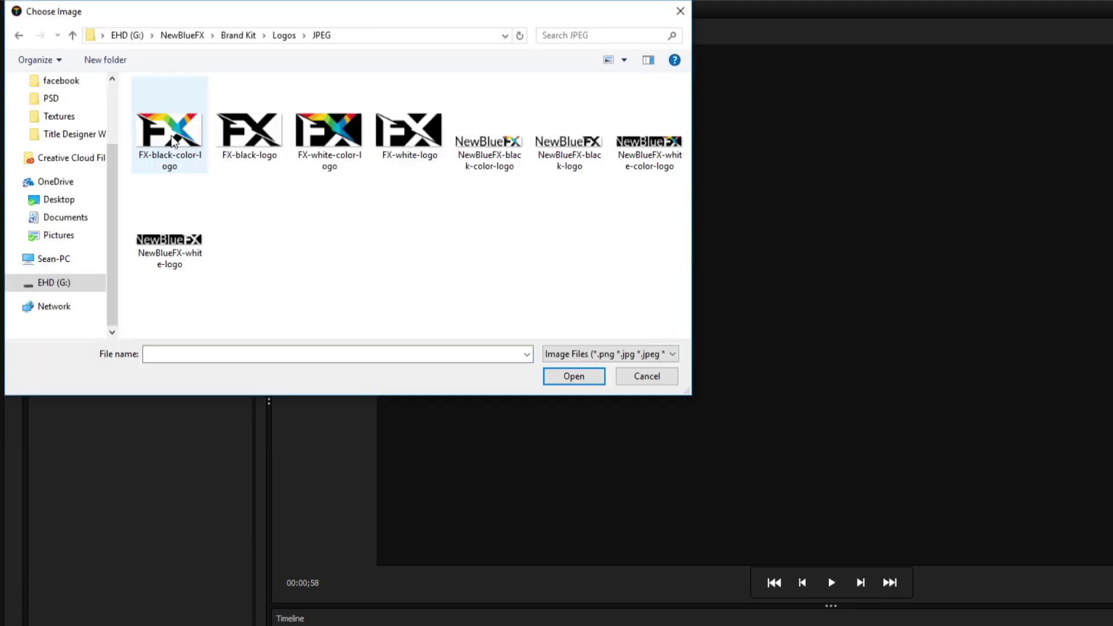
pyautogui.doubleClick(320, 141)
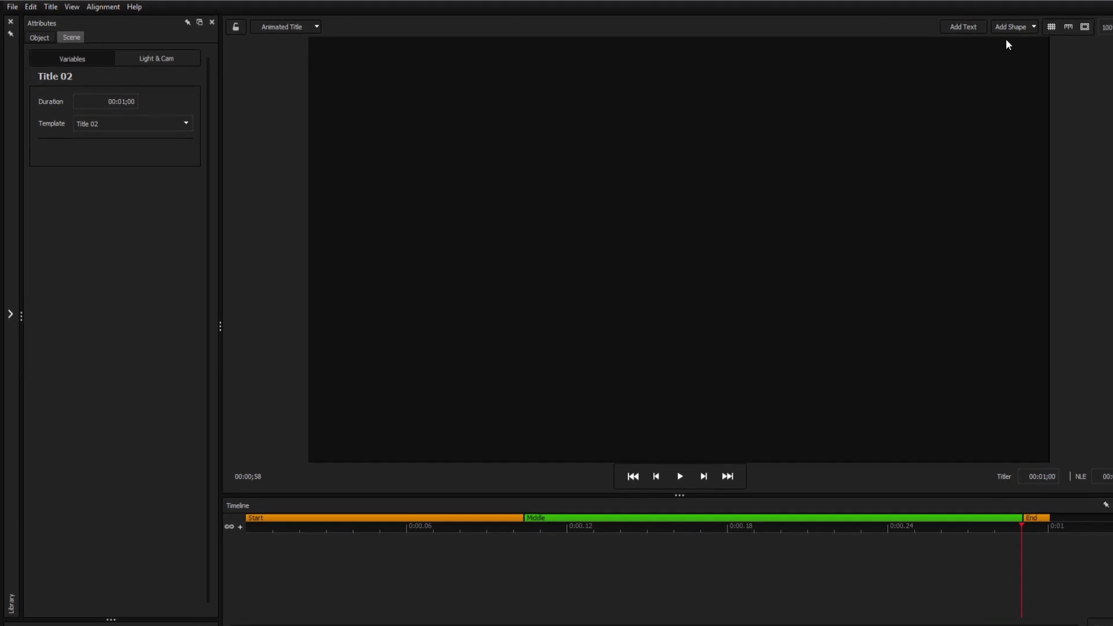
# Step: Add a rectangle filled with FX-black-color-logo.jpg, enlarge it to cover the frame, and delete it again
pyautogui.click(1014, 27)
pyautogui.click(1012, 43)
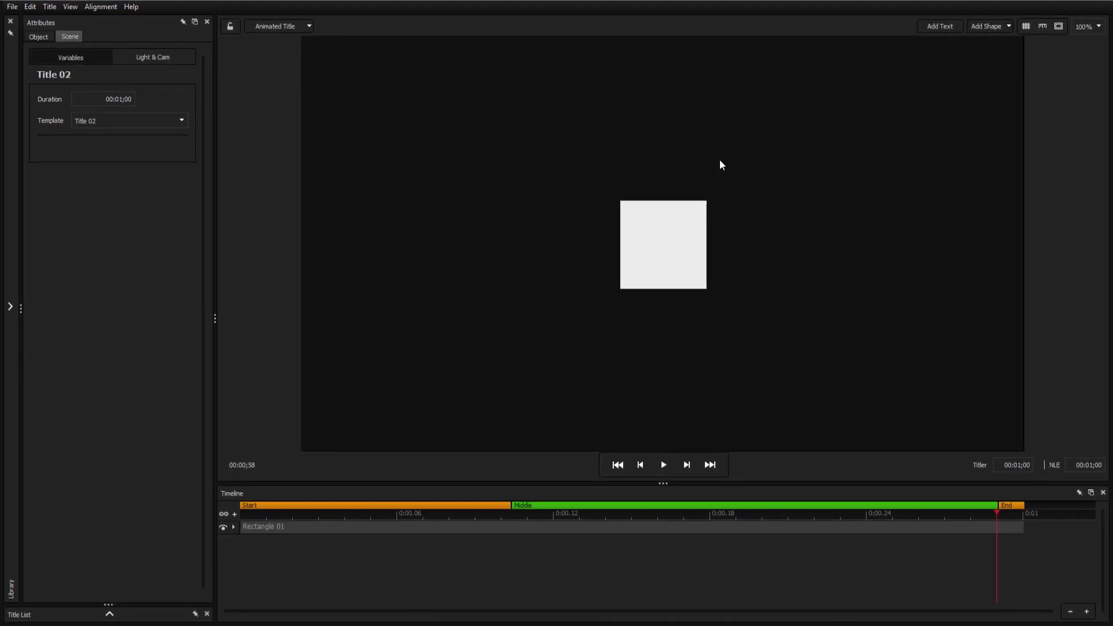
pyautogui.click(37, 187)
pyautogui.click(93, 176)
pyautogui.doubleClick(134, 92)
pyautogui.moveTo(618, 196); pyautogui.dragTo(425, 44)
pyautogui.moveTo(457, 241); pyautogui.dragTo(298, 240)
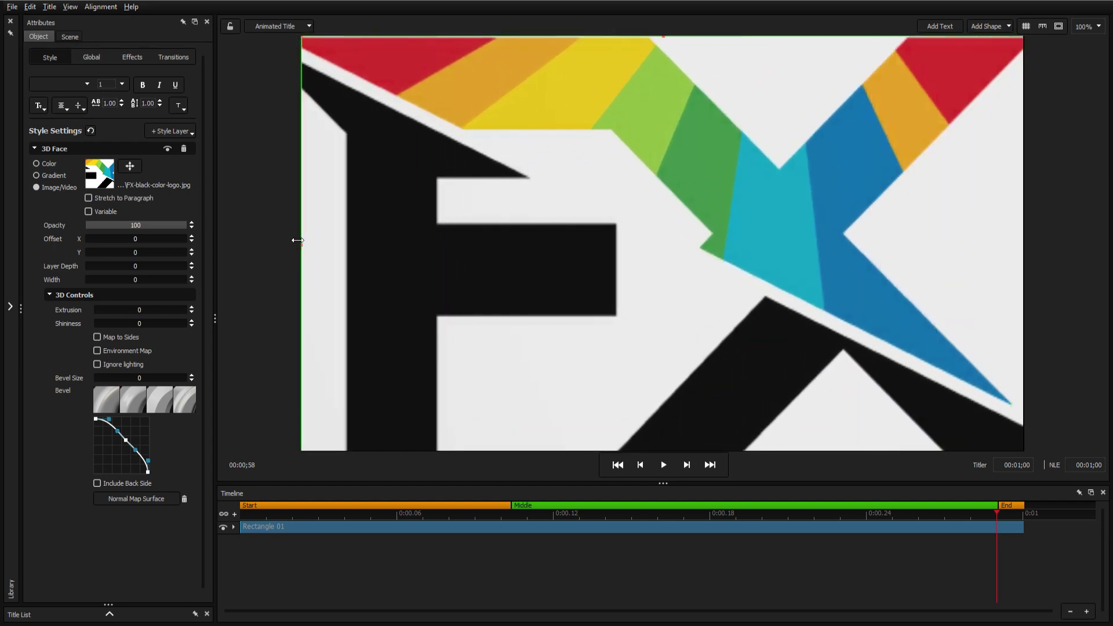
pyautogui.press('Delete')
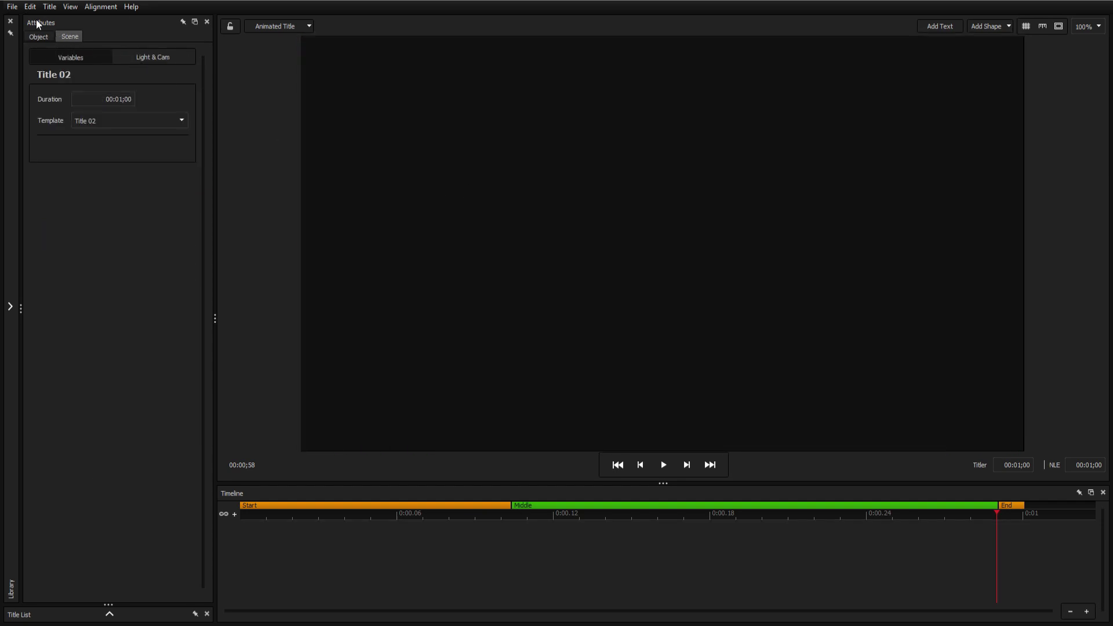
# Step: Import the thumbsup Photoshop document into the empty title
pyautogui.click(12, 7)
pyautogui.click(205, 163)
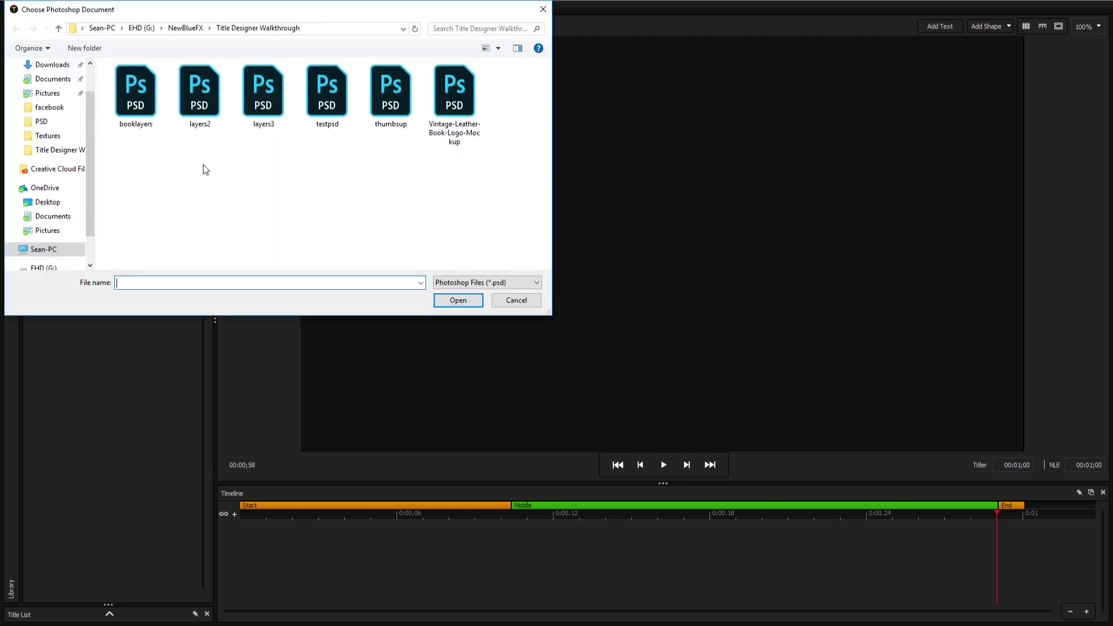
pyautogui.doubleClick(391, 93)
# Step: Import the Leaves vector artwork around the thumbs-up graphic
pyautogui.click(12, 6)
pyautogui.moveTo(55, 126)
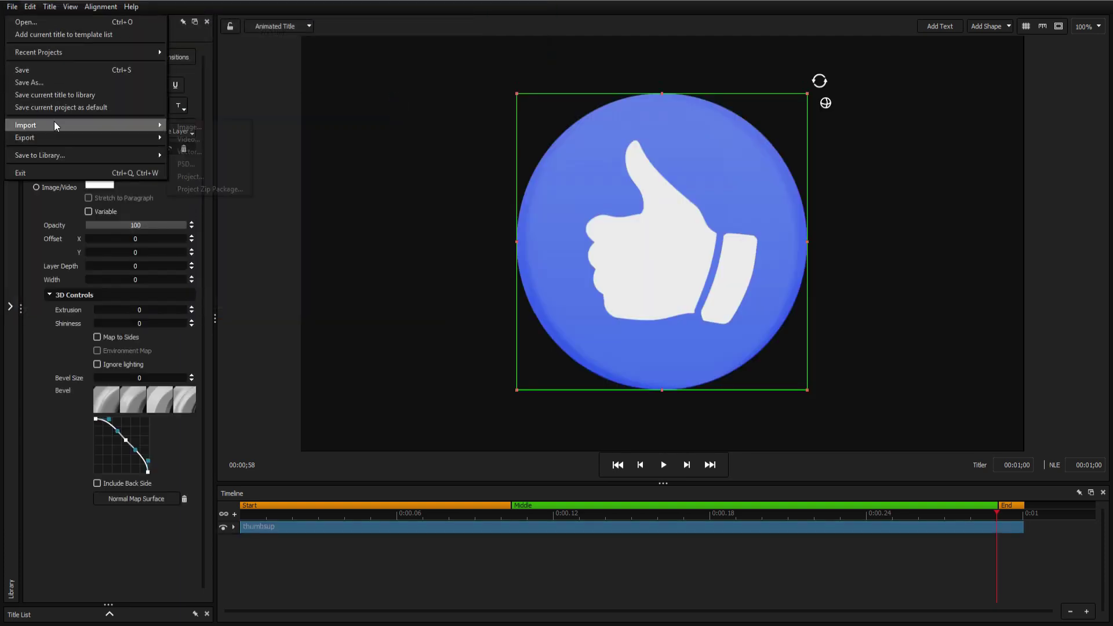
pyautogui.click(204, 153)
pyautogui.doubleClick(132, 107)
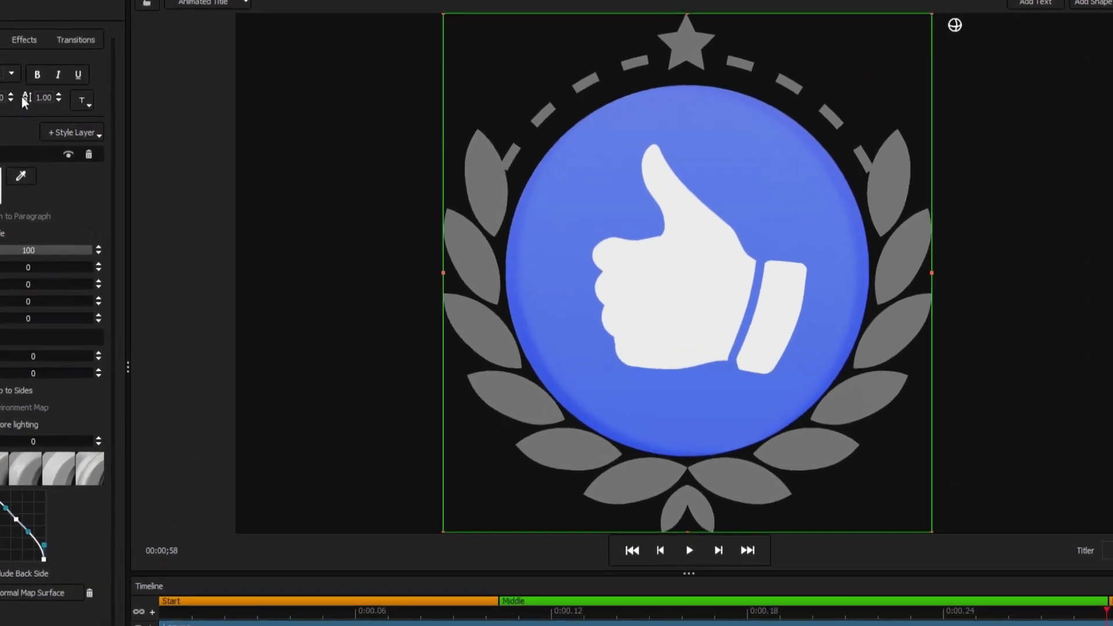
# Step: Try selecting individual leaves in the Leaves artwork and moving a single one out of the wreath
pyautogui.doubleClick(469, 186)
pyautogui.click(442, 319)
pyautogui.click(458, 409)
pyautogui.click(503, 494)
pyautogui.moveTo(487, 407); pyautogui.dragTo(481, 465)
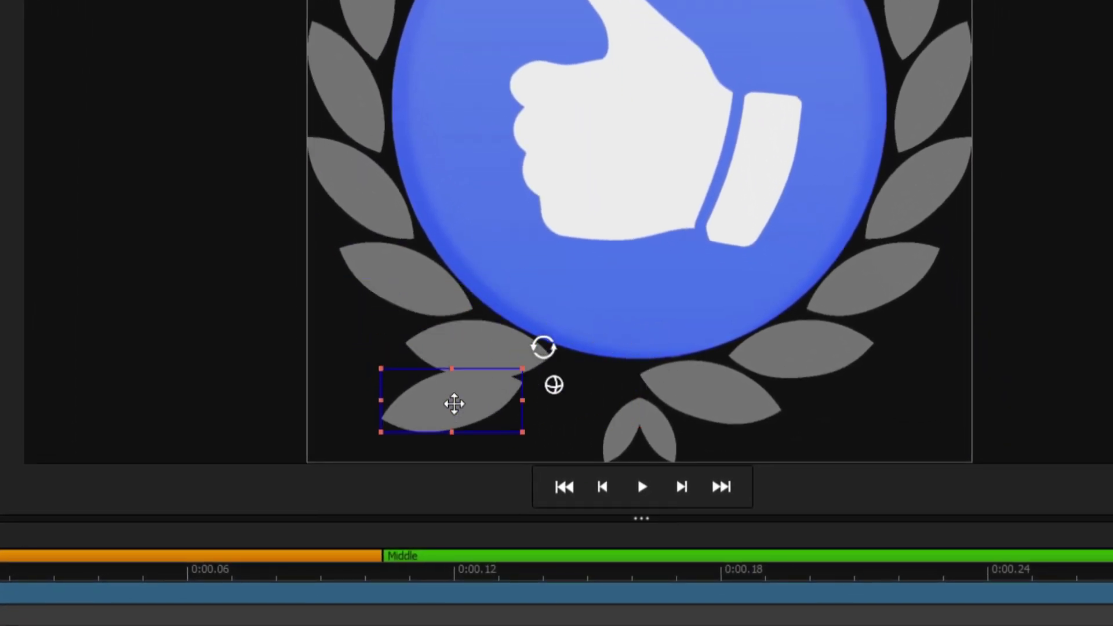
pyautogui.hotkey('ctrl', 'z')
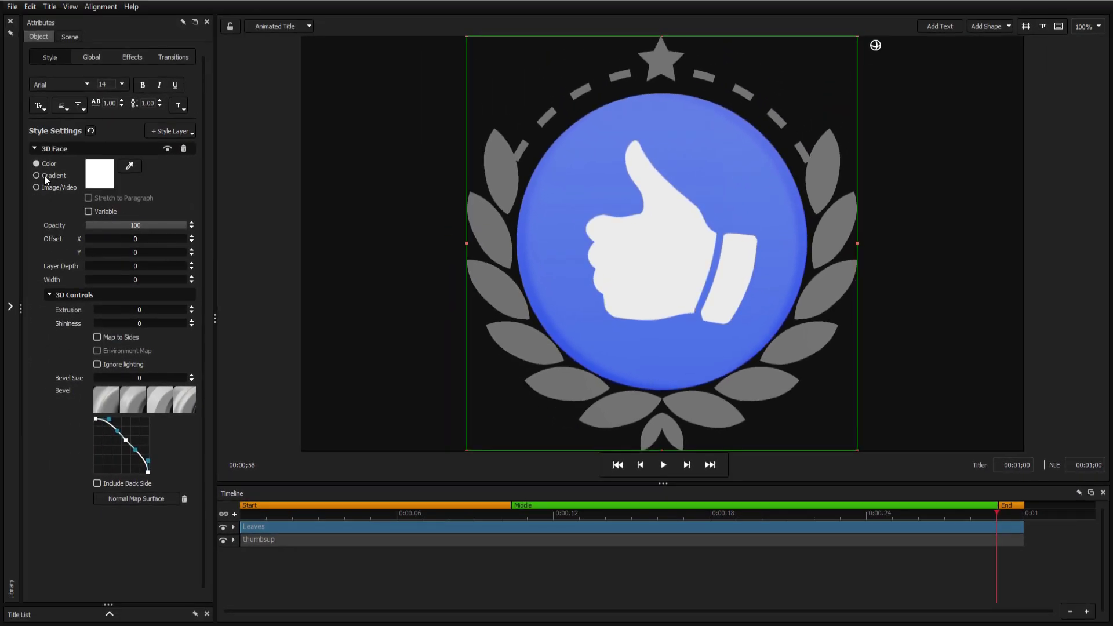
# Step: Fill the Leaves artwork with a two-color linear gradient from white to the blue 4D74EB sampled from the circle
pyautogui.click(95, 179)
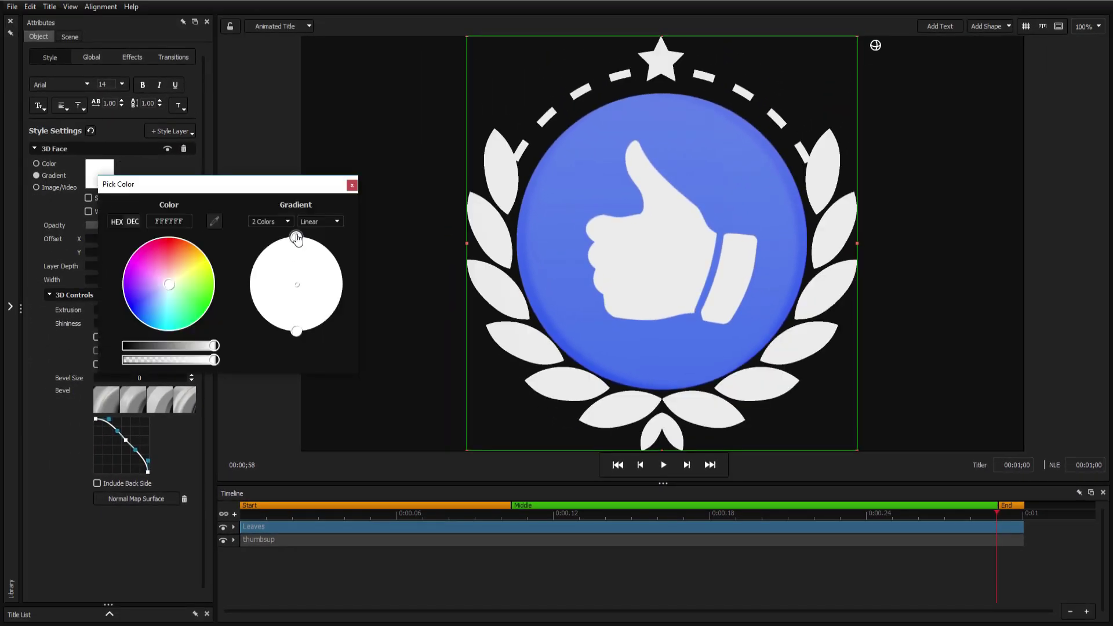
pyautogui.click(657, 346)
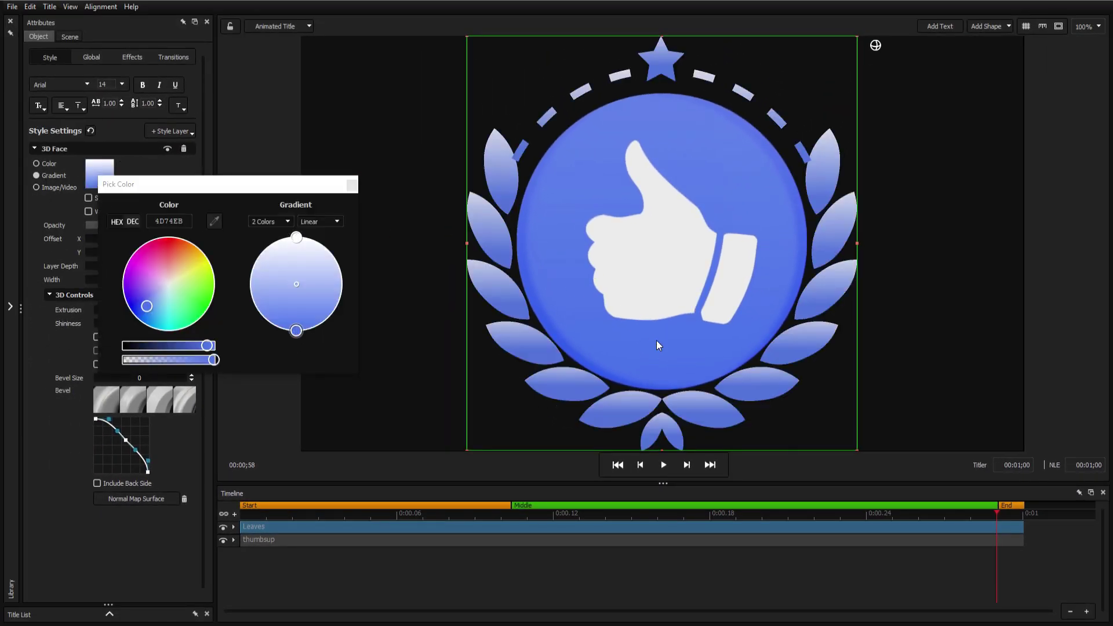
pyautogui.click(359, 183)
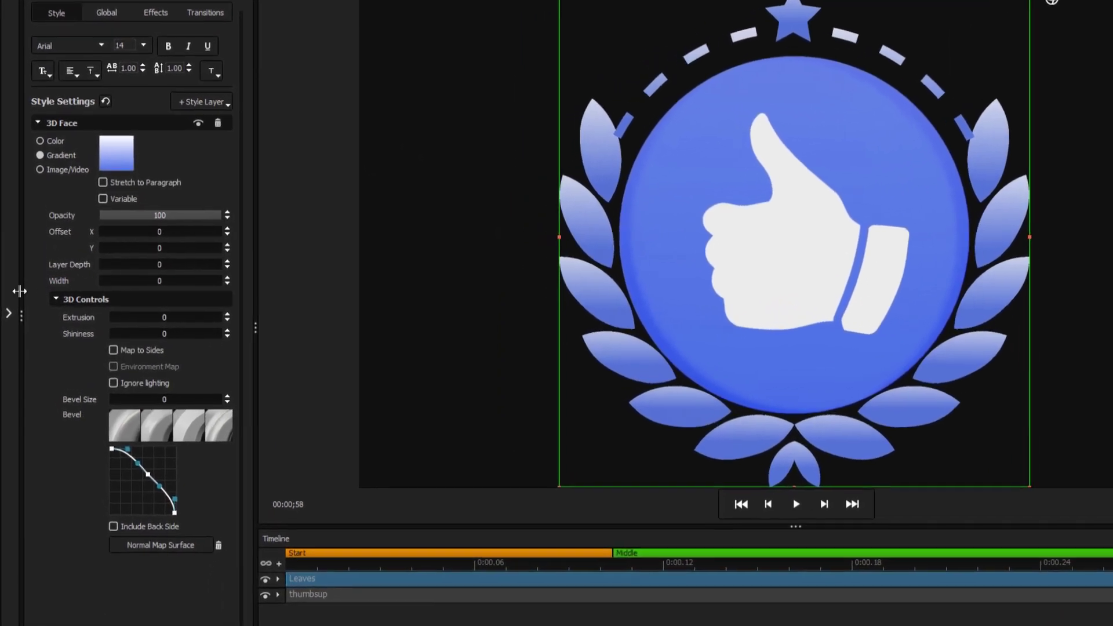
# Step: Apply a Fly In transition to both the Leaves and thumbsup layers
pyautogui.moveTo(11, 290)
pyautogui.doubleClick(52, 51)
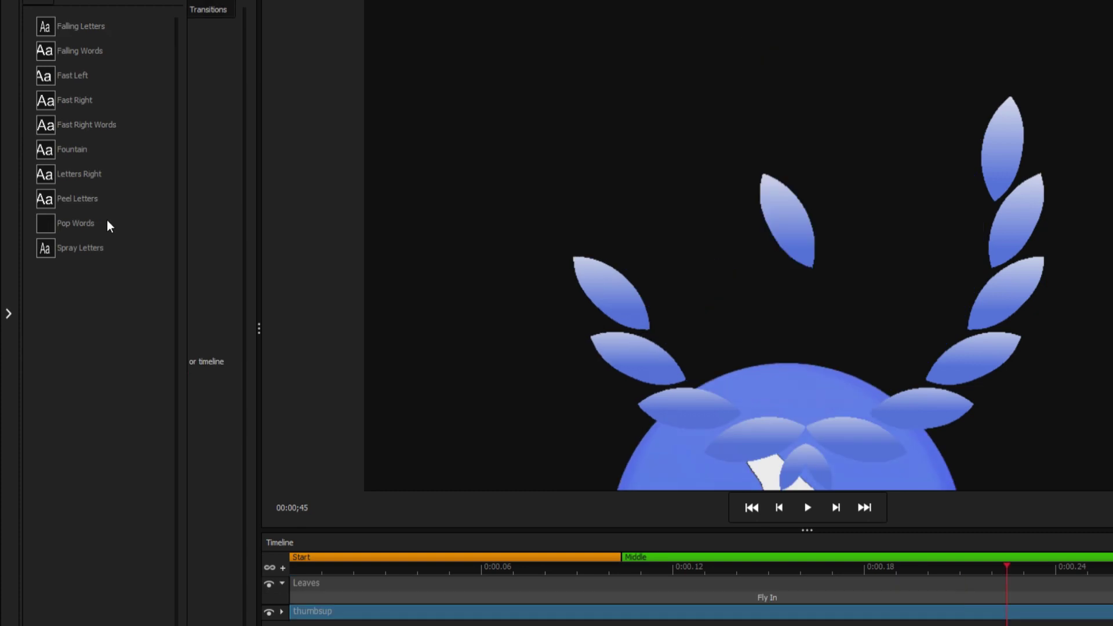
pyautogui.doubleClick(51, 173)
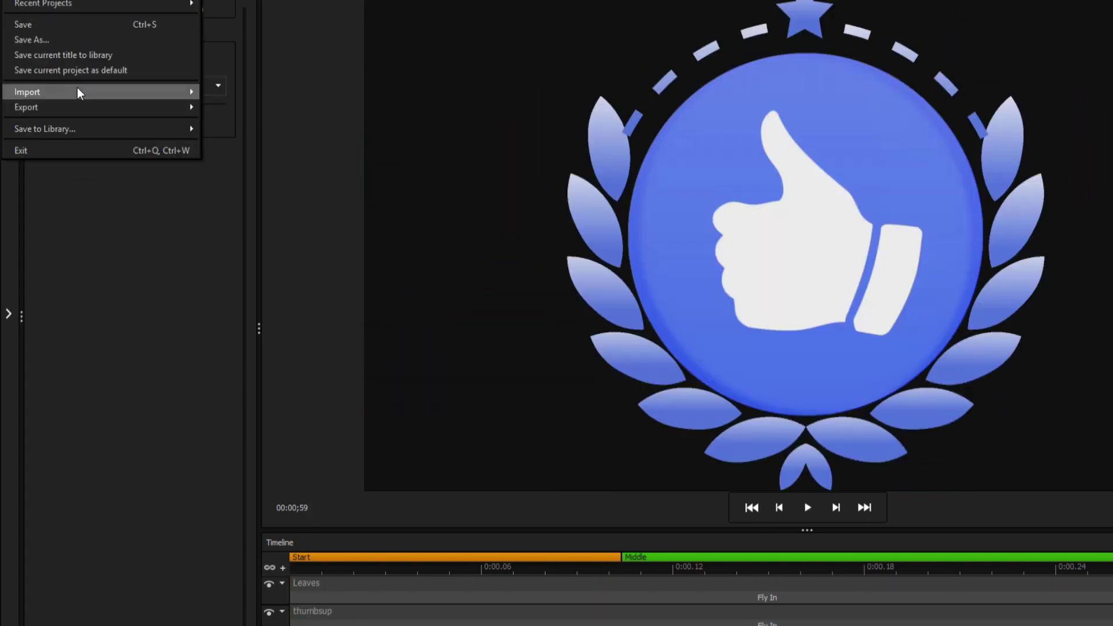
# Step: Import an existing project into the current title
pyautogui.moveTo(78, 90)
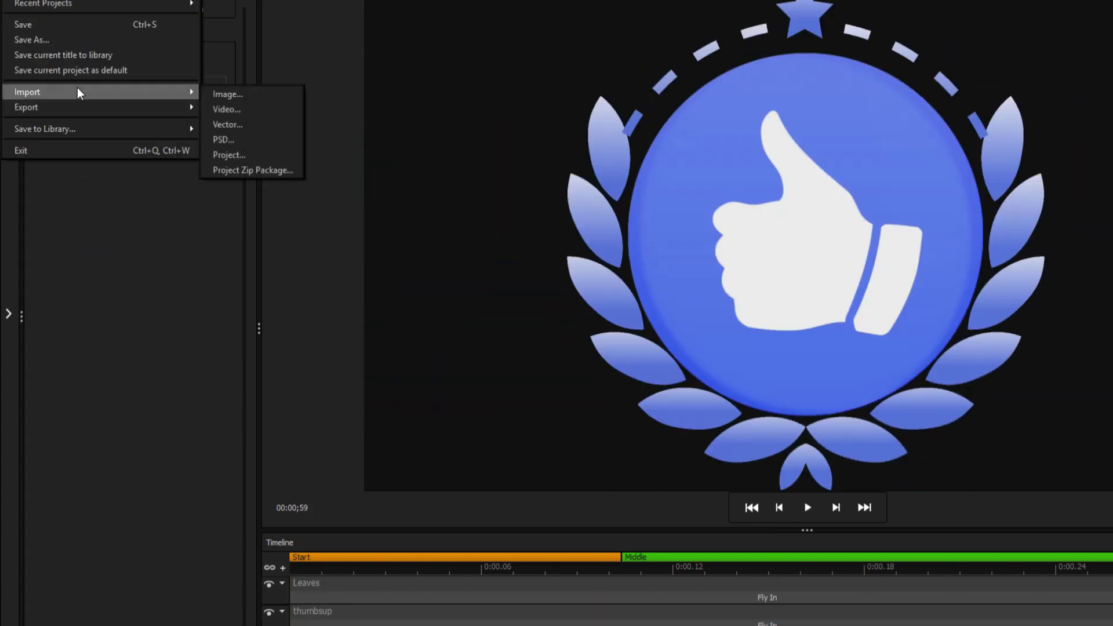
pyautogui.click(256, 154)
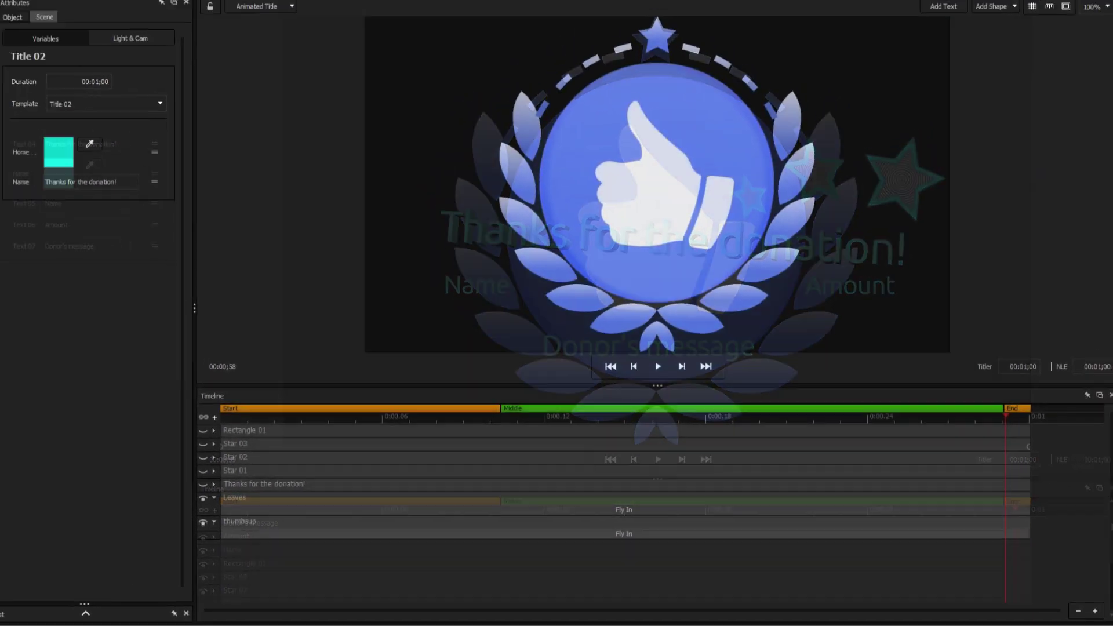
# Step: Export the title as a project zip package named ThumbsUp in the Documents folder
pyautogui.hotkey('alt', 'f')
pyautogui.moveTo(32, 135)
pyautogui.click(233, 189)
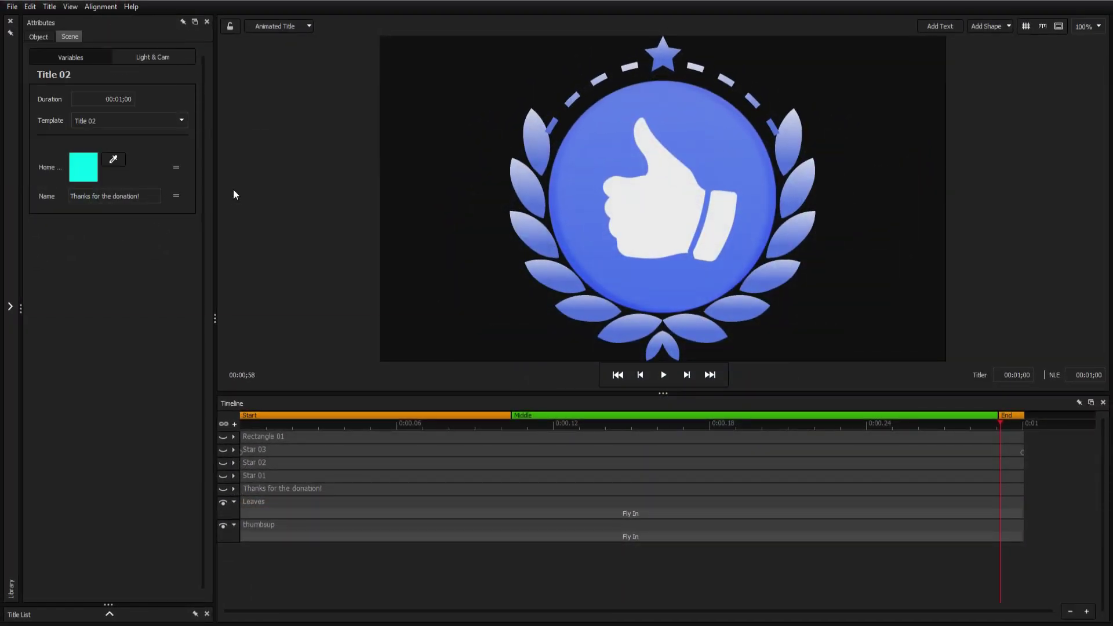
pyautogui.write('ThumbsUp')
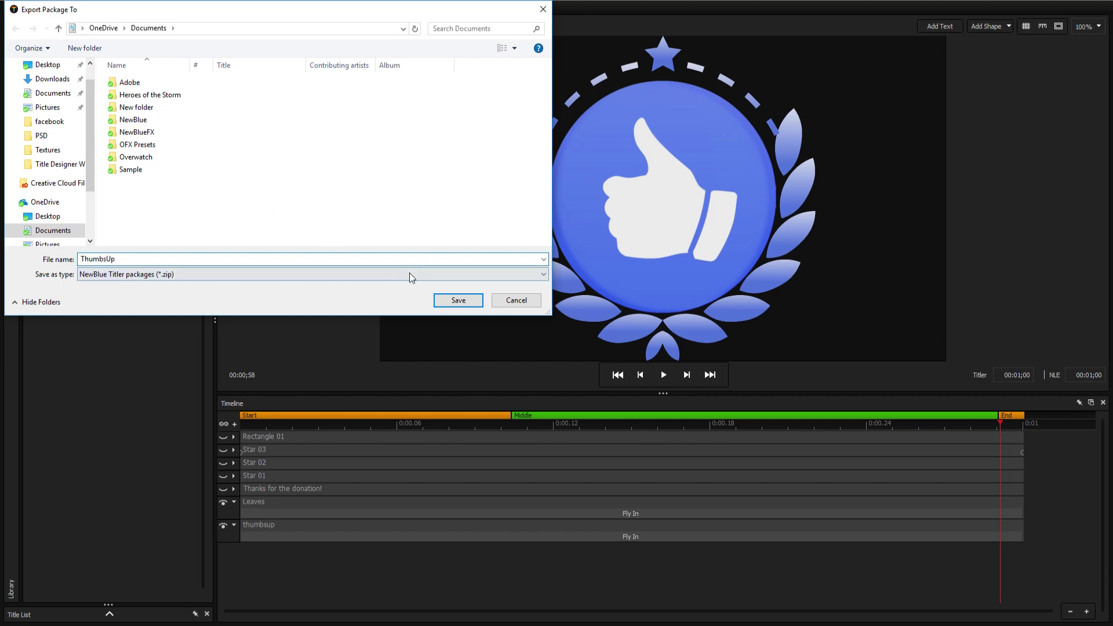
pyautogui.click(451, 297)
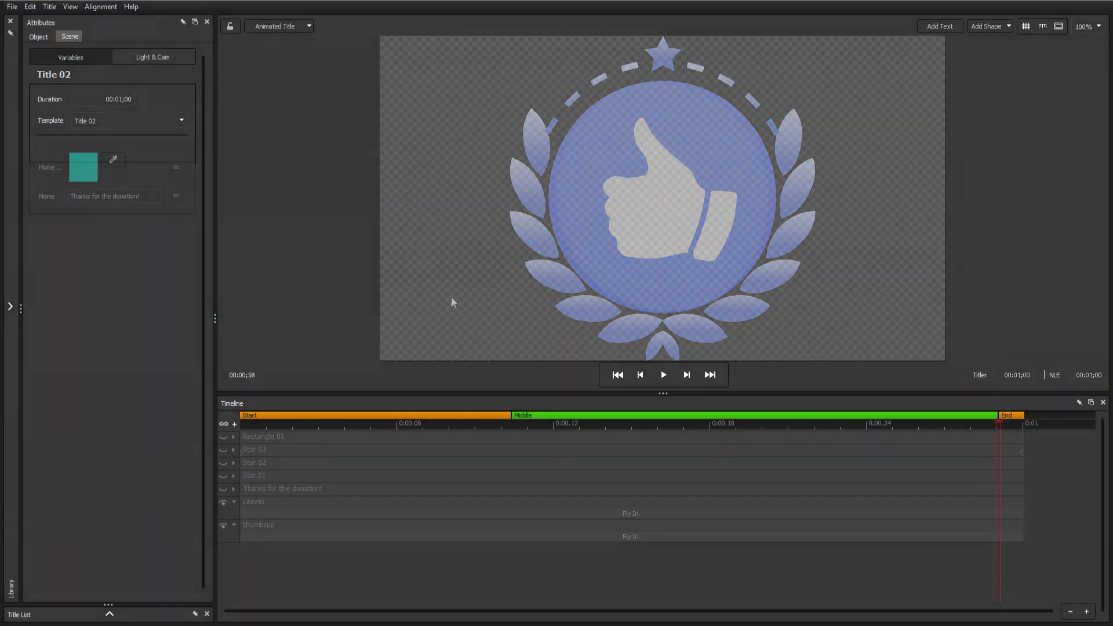
# Step: Import the ThumbsUp project zip package into the titler session with the transparent background
pyautogui.click(12, 7)
pyautogui.moveTo(62, 126)
pyautogui.click(225, 188)
pyautogui.click(224, 188)
pyautogui.click(451, 298)
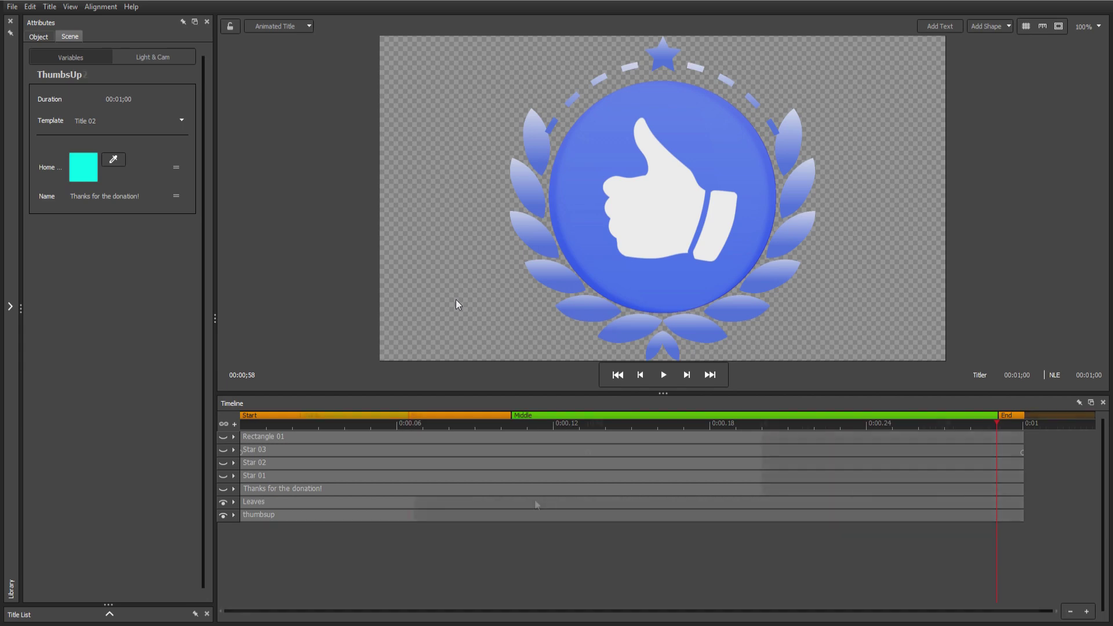
# Step: Extend the thumbsup and Leaves layers on the timeline to about the 3-second mark
pyautogui.moveTo(412, 520); pyautogui.dragTo(414, 521)
pyautogui.moveTo(414, 520); pyautogui.dragTo(728, 521)
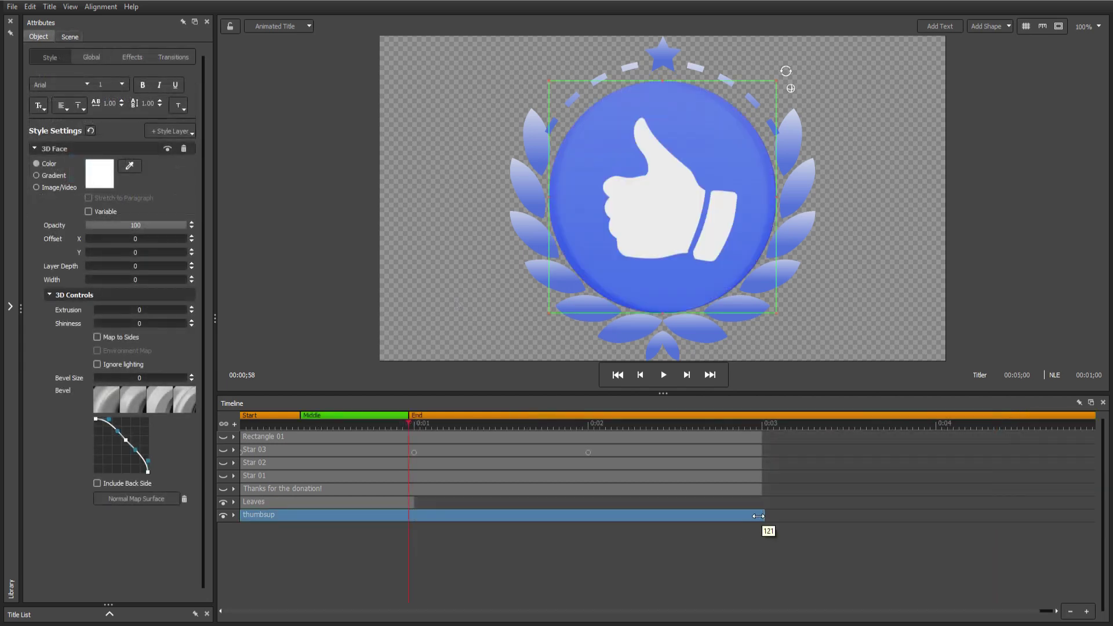
pyautogui.click(399, 502)
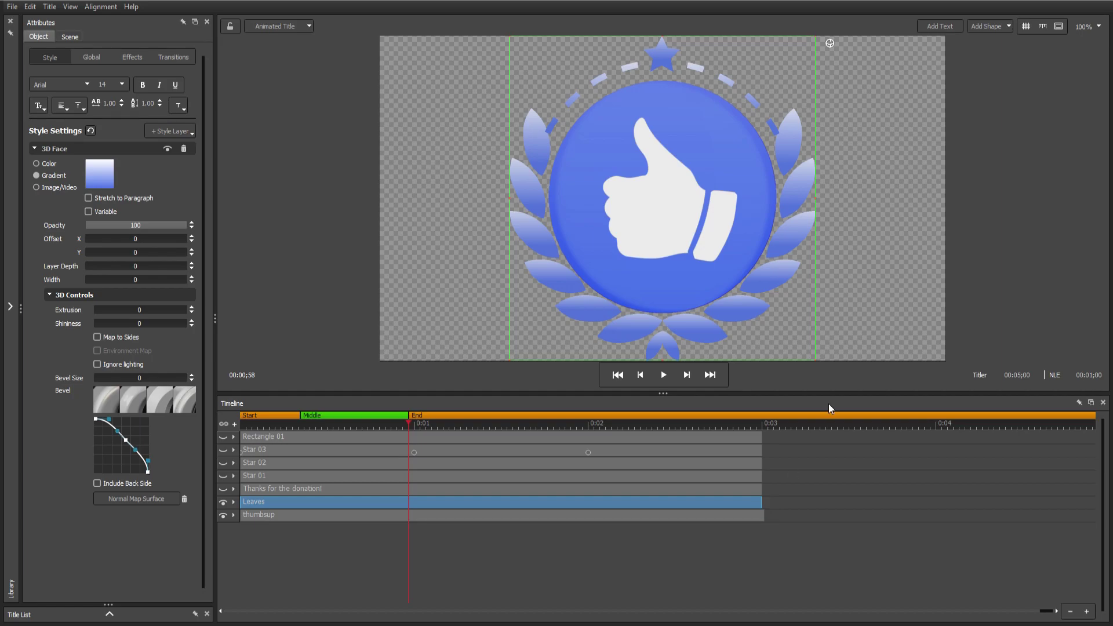
# Step: Switch to the Basic Donation Alert design in NewBlue Titler Live and bring up its file commands
pyautogui.hotkey('alt', 'F4')
pyautogui.click(504, 327)
pyautogui.hotkey('alt', 'F4')
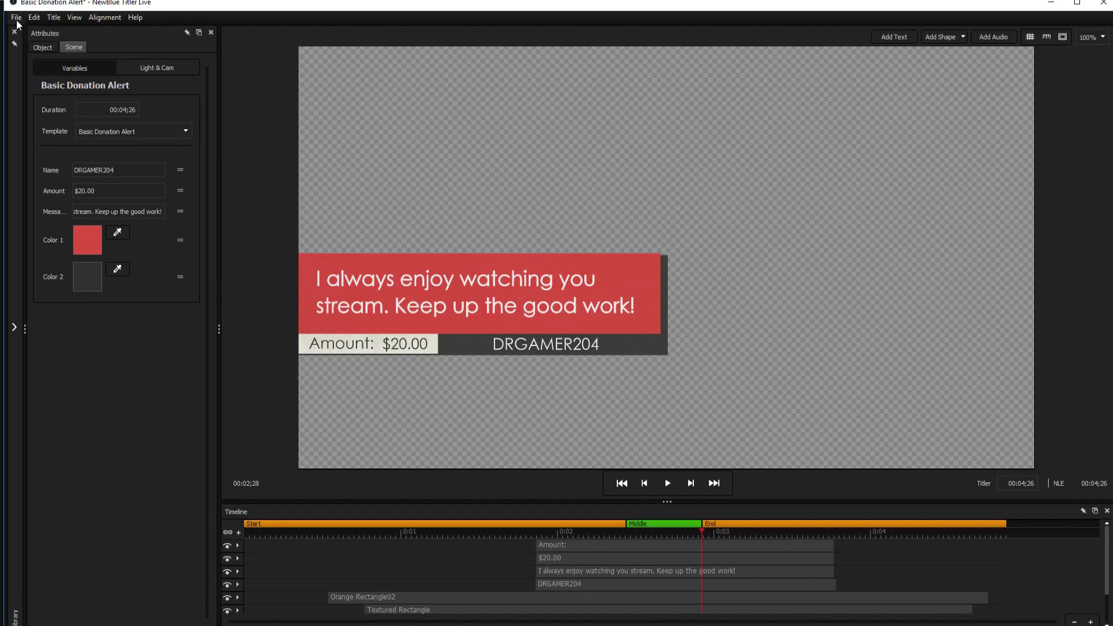
pyautogui.click(16, 18)
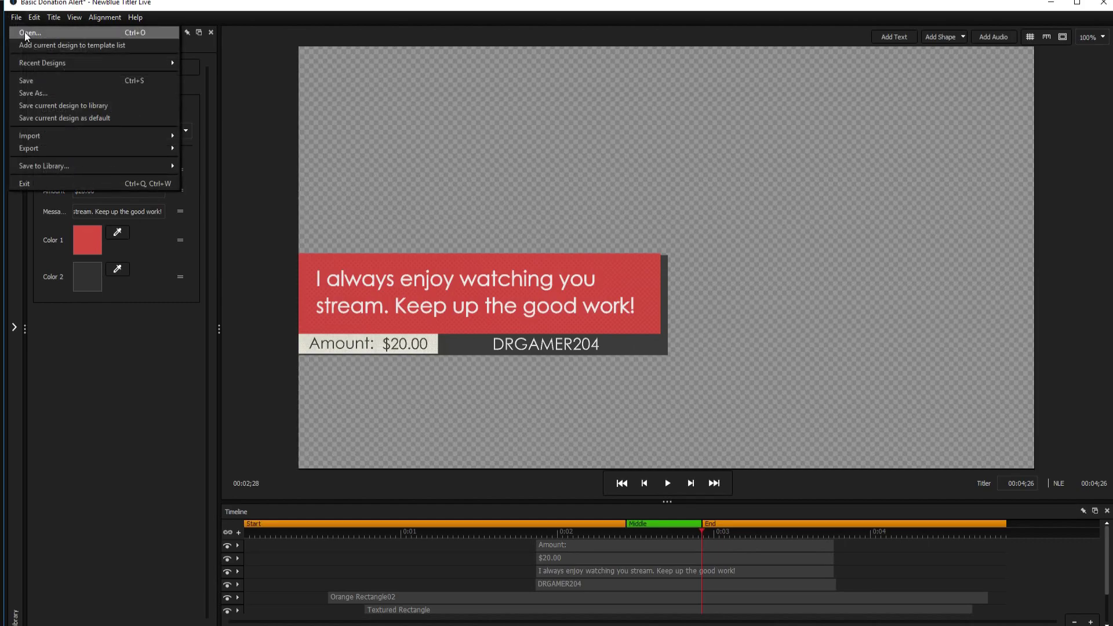